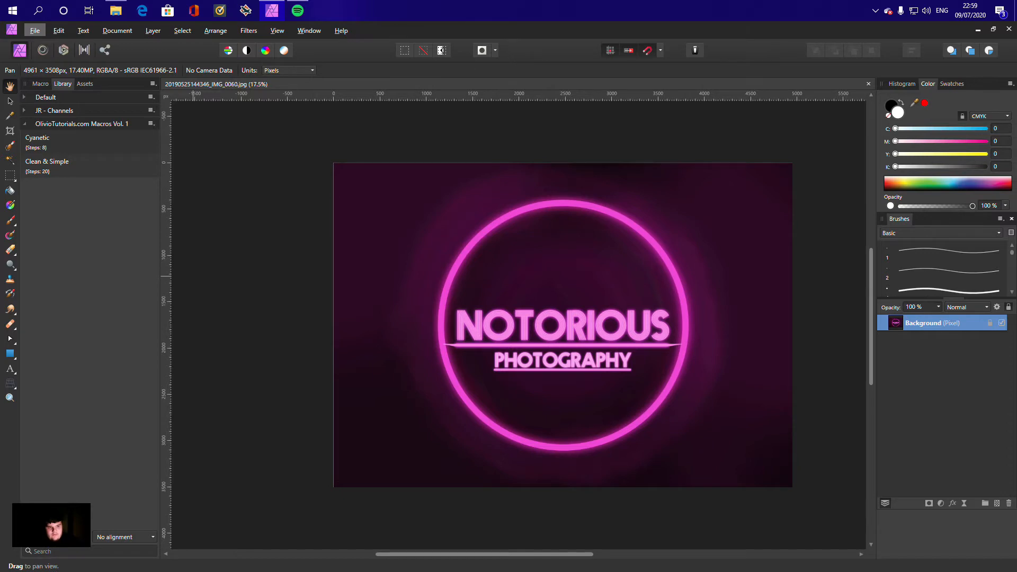
pyautogui.click(35, 31)
pyautogui.click(46, 263)
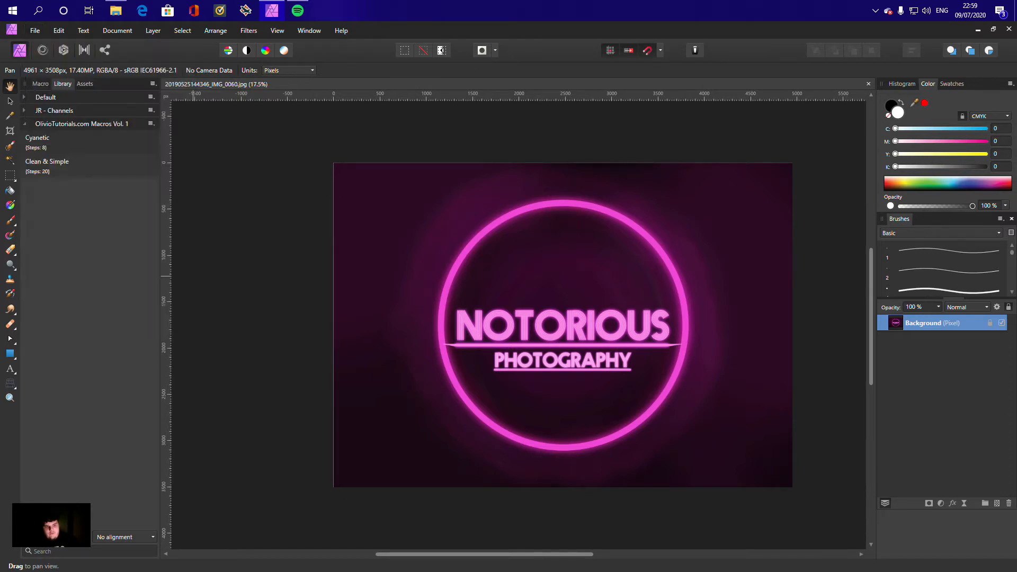
pyautogui.click(656, 185)
# - Start a new document from the A3 print preset in landscape orientation
pyautogui.click(35, 30)
pyautogui.click(44, 54)
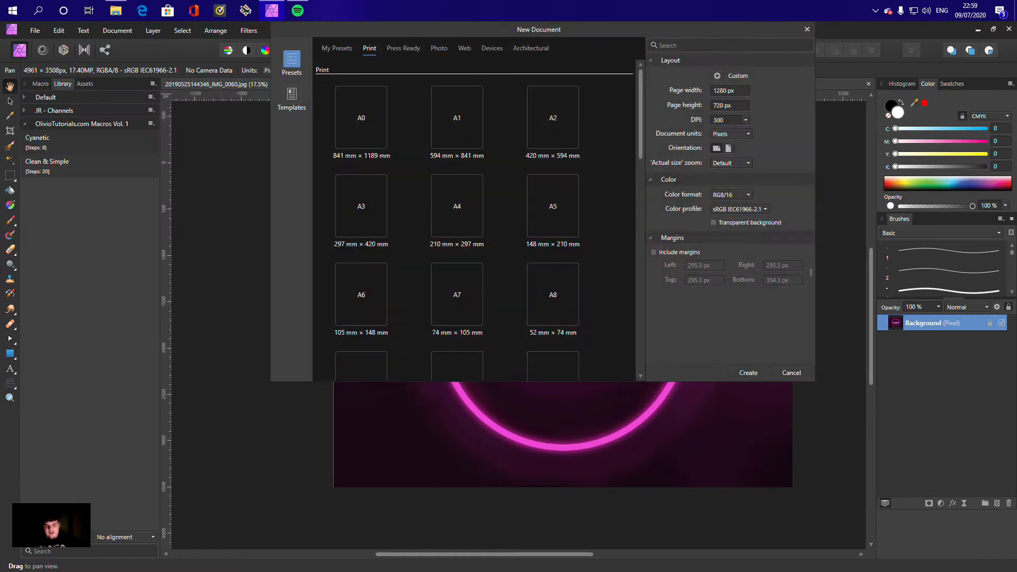
pyautogui.click(361, 206)
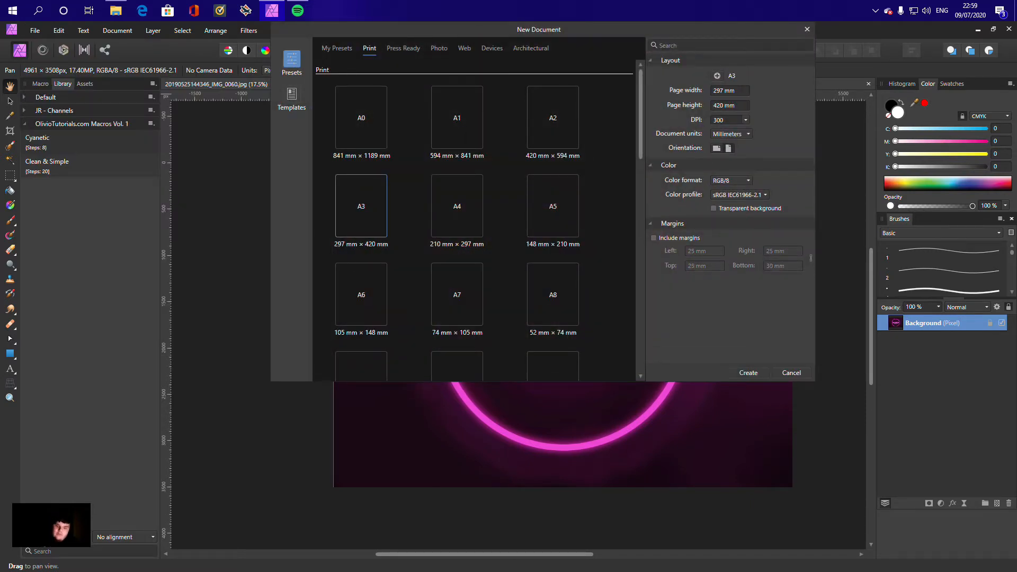
pyautogui.click(717, 149)
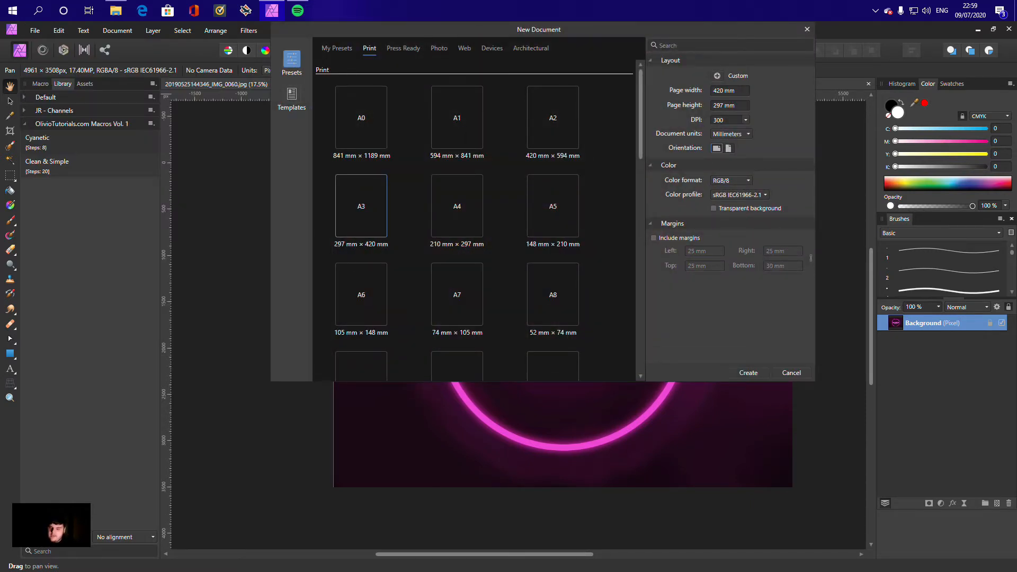
pyautogui.click(738, 91)
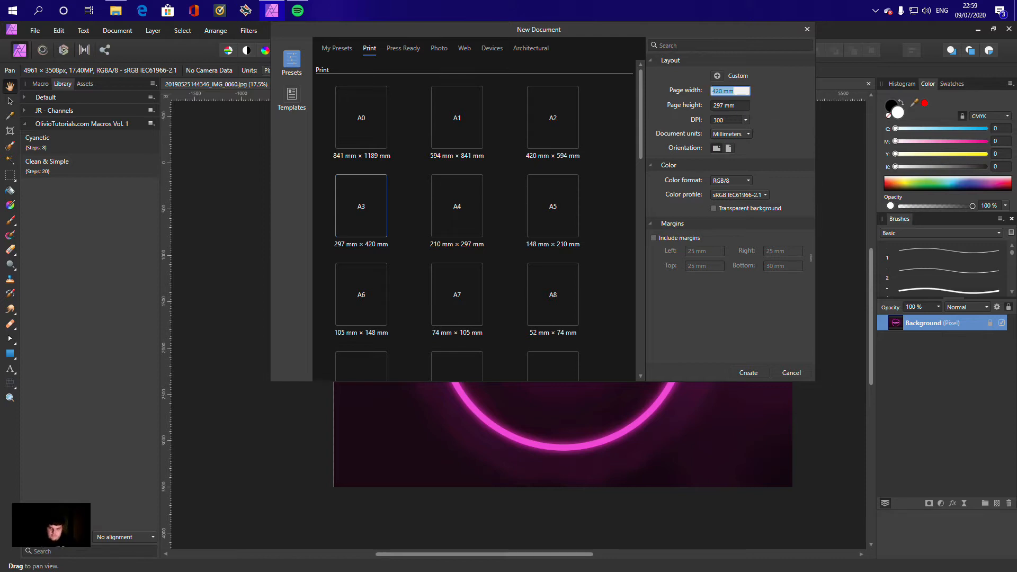
pyautogui.press('Return')
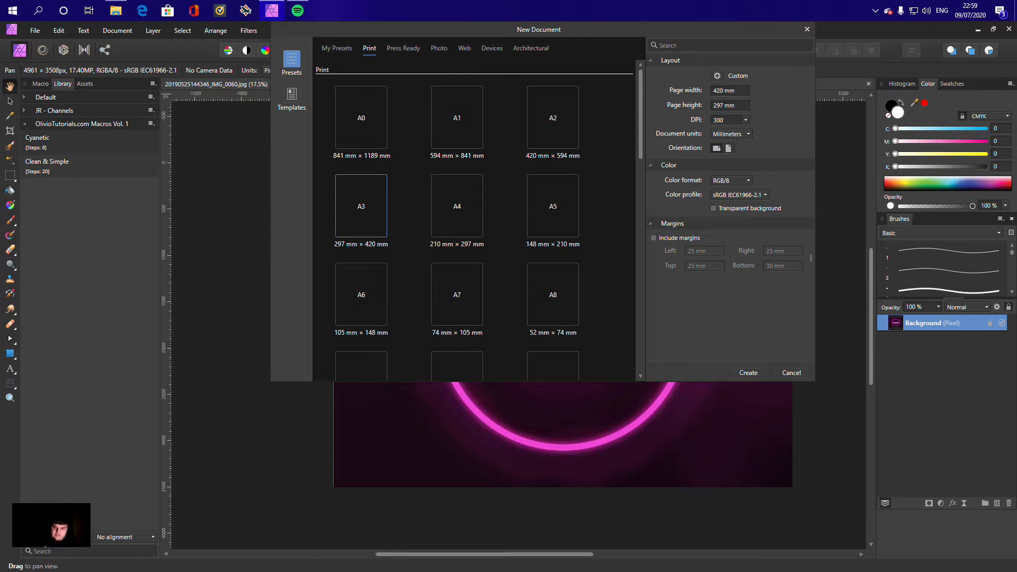
# - Set the new document's colour format to RGB/32 (HDR) and its document units to pixels
pyautogui.click(732, 181)
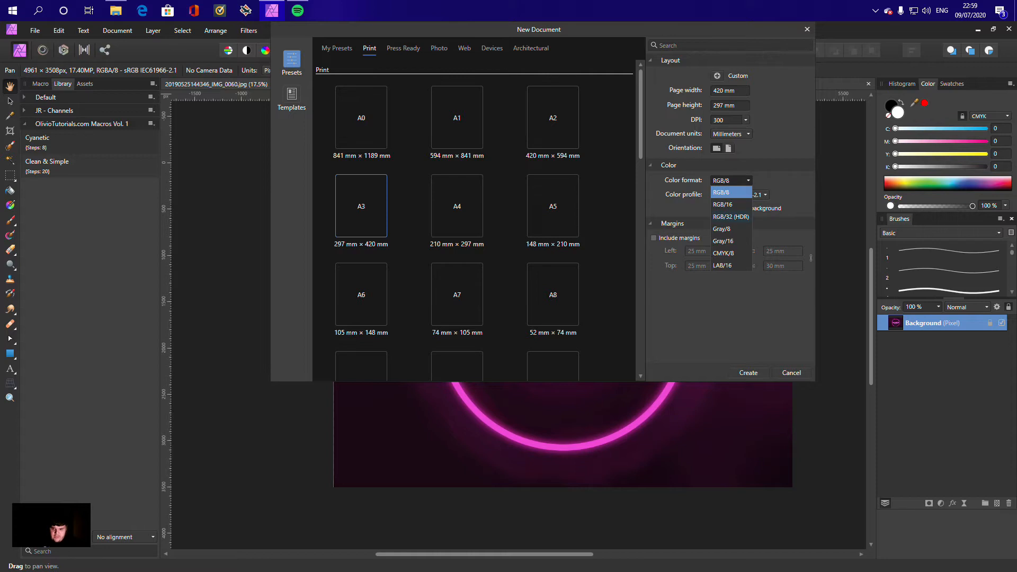
pyautogui.click(731, 217)
pyautogui.click(749, 195)
pyautogui.click(750, 195)
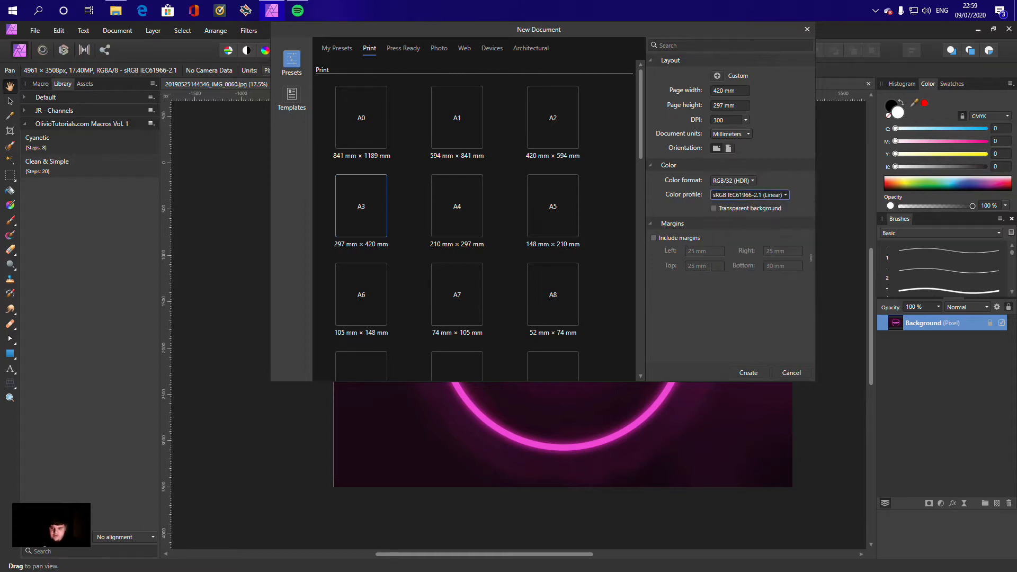
pyautogui.click(731, 134)
pyautogui.click(731, 134)
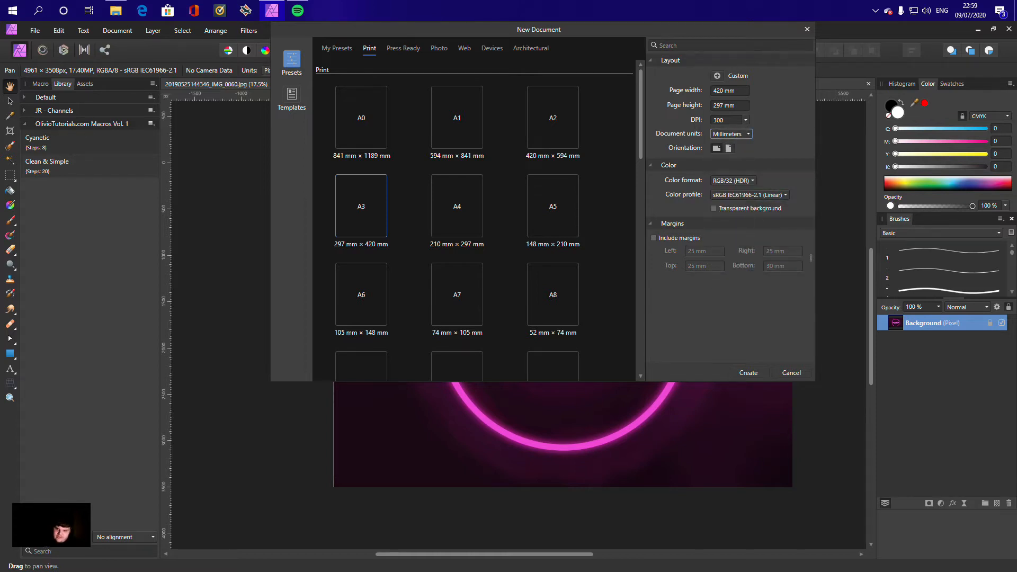
pyautogui.click(732, 134)
pyautogui.click(728, 139)
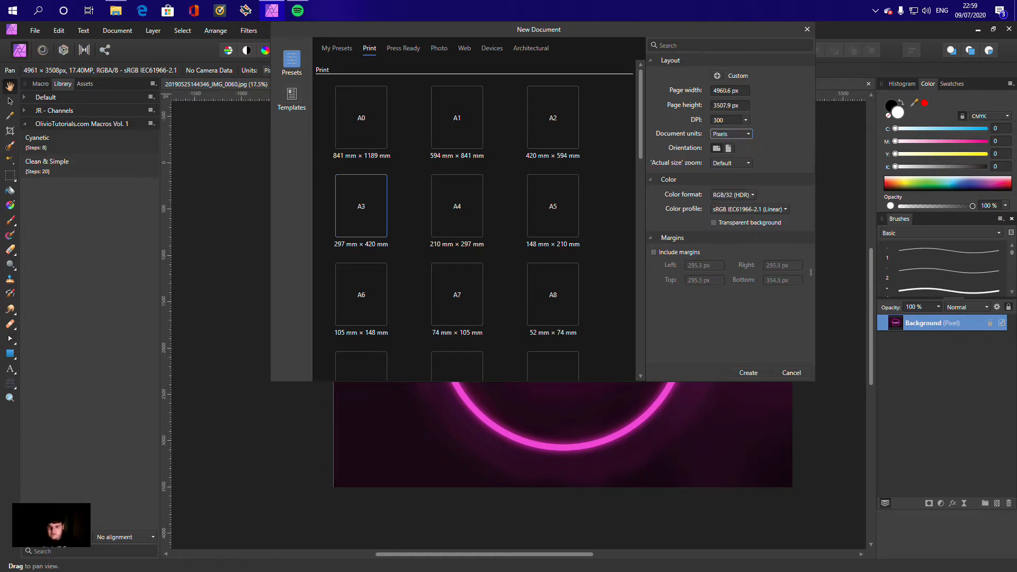
# - Set the page width to 2140 px and the page height to 1440 px, and create the document
pyautogui.click(728, 90)
pyautogui.write('2140')
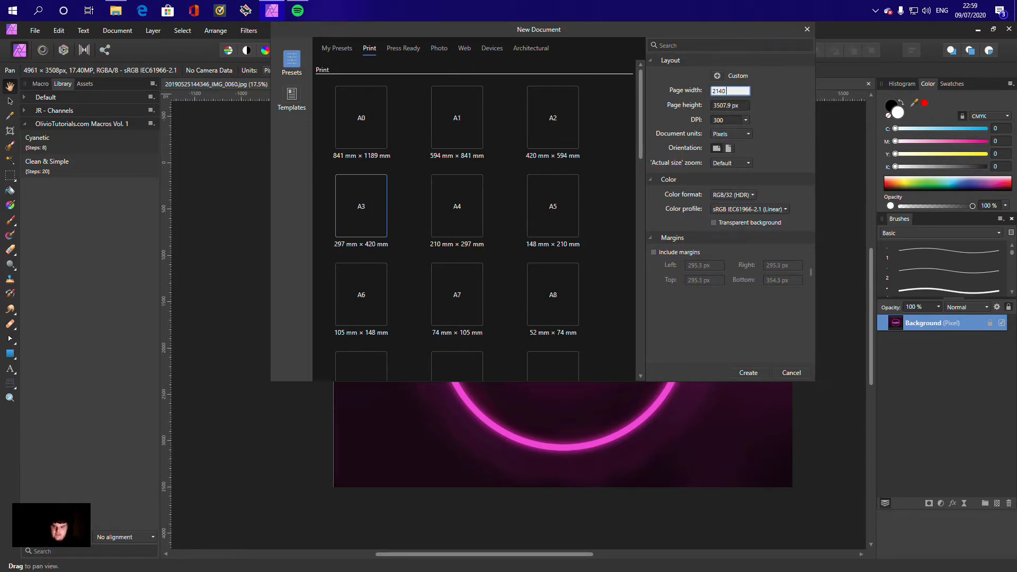
pyautogui.press('Tab')
pyautogui.write('1')
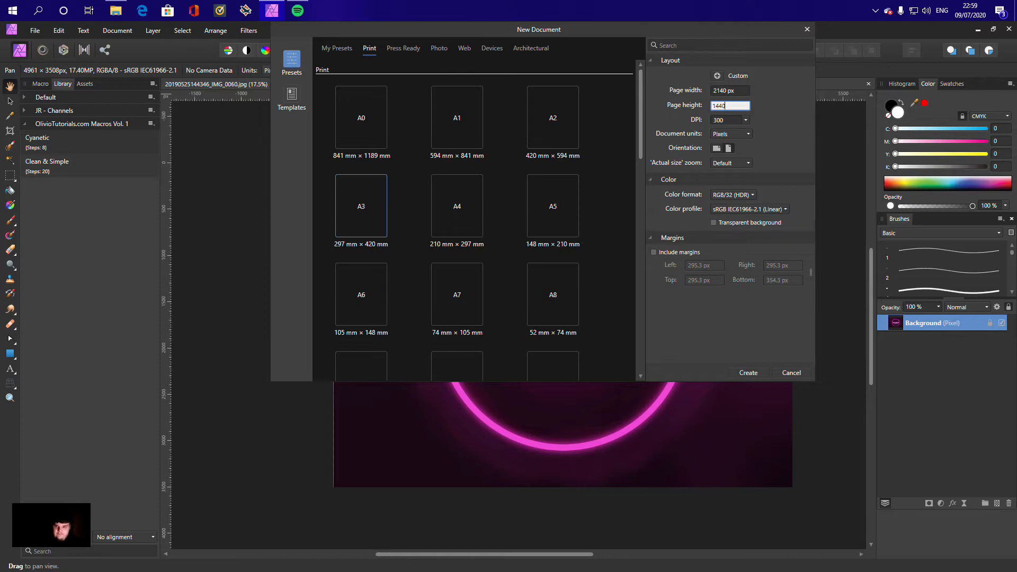
pyautogui.write('440')
pyautogui.press('Return')
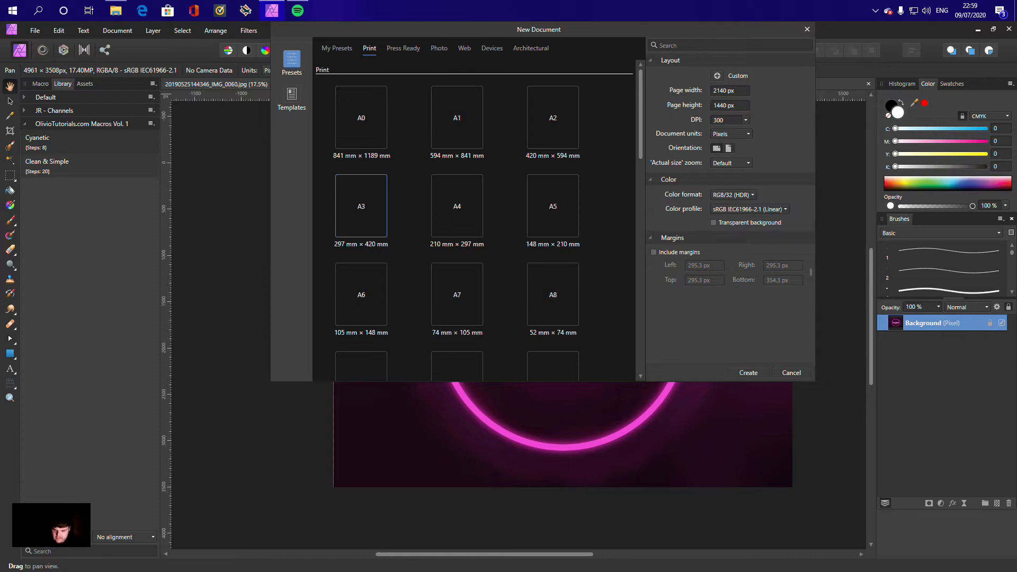
pyautogui.click(747, 373)
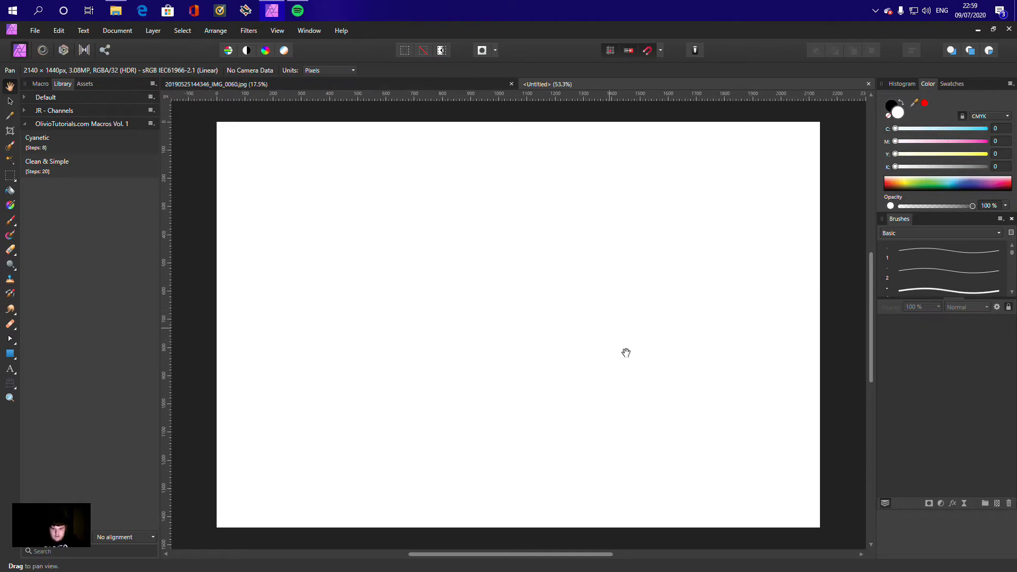
# - Add a new pixel layer and flood fill it with black
pyautogui.scroll(-1, 639, 361)
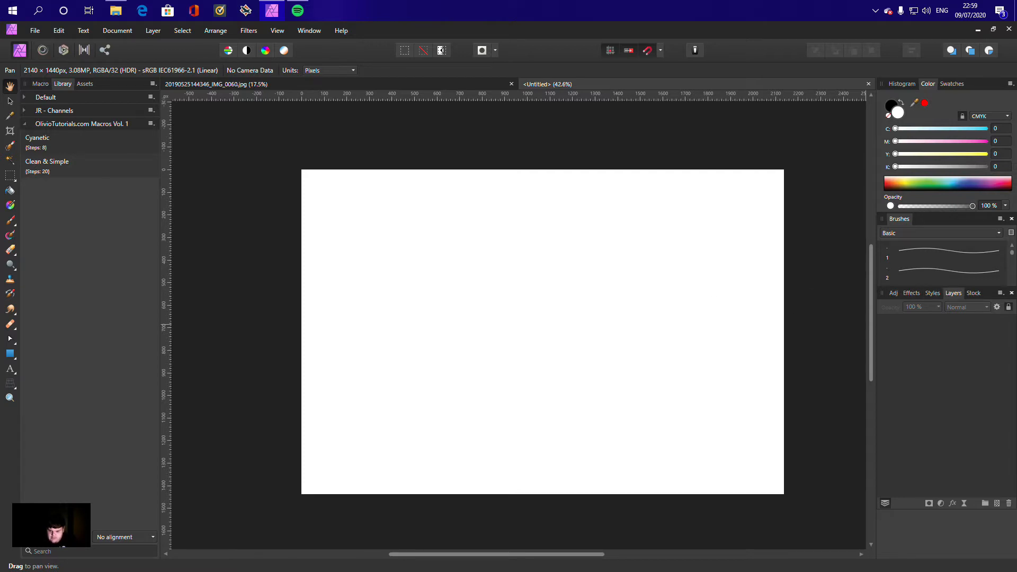
pyautogui.click(997, 503)
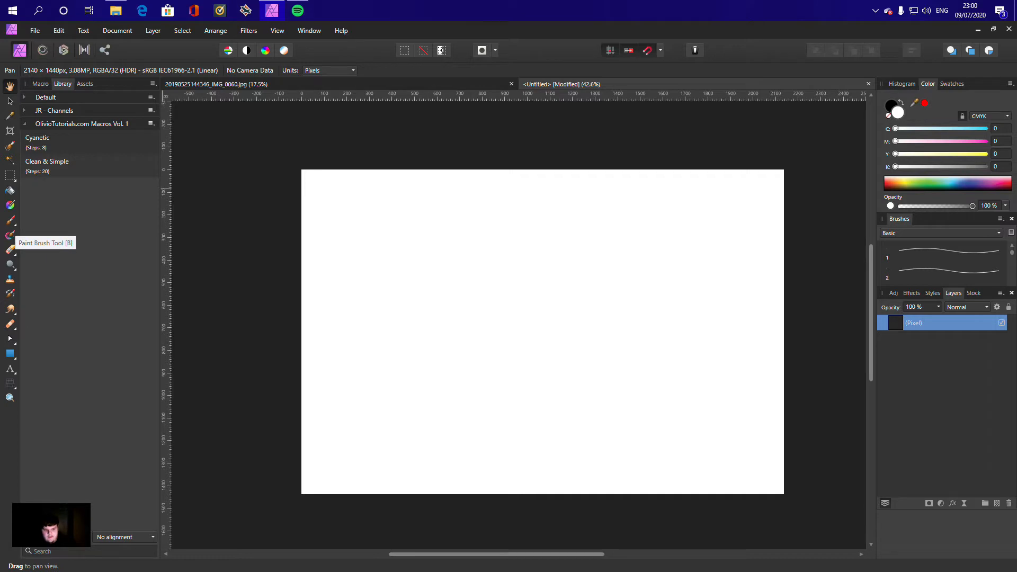
pyautogui.click(10, 190)
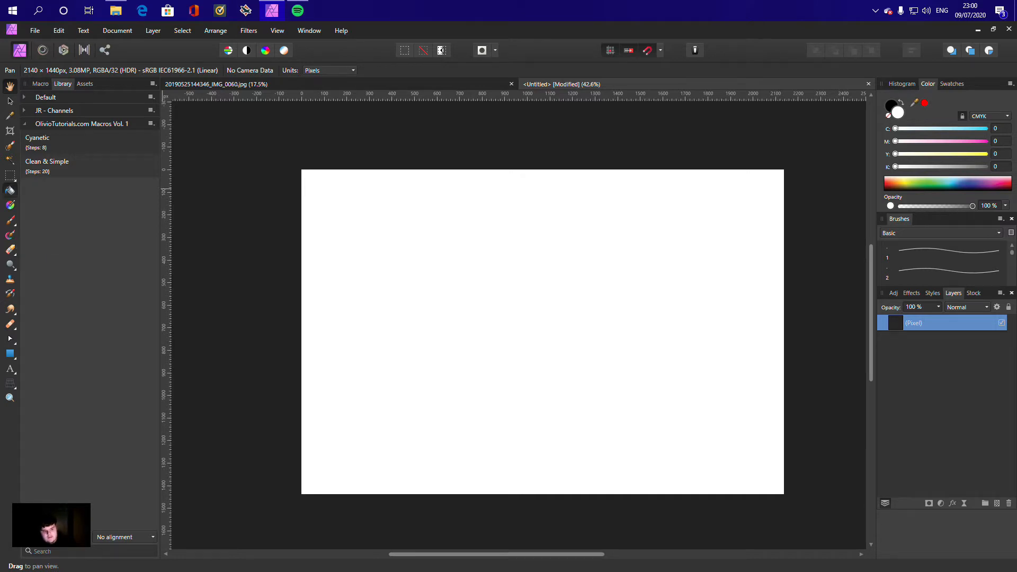
pyautogui.click(902, 190)
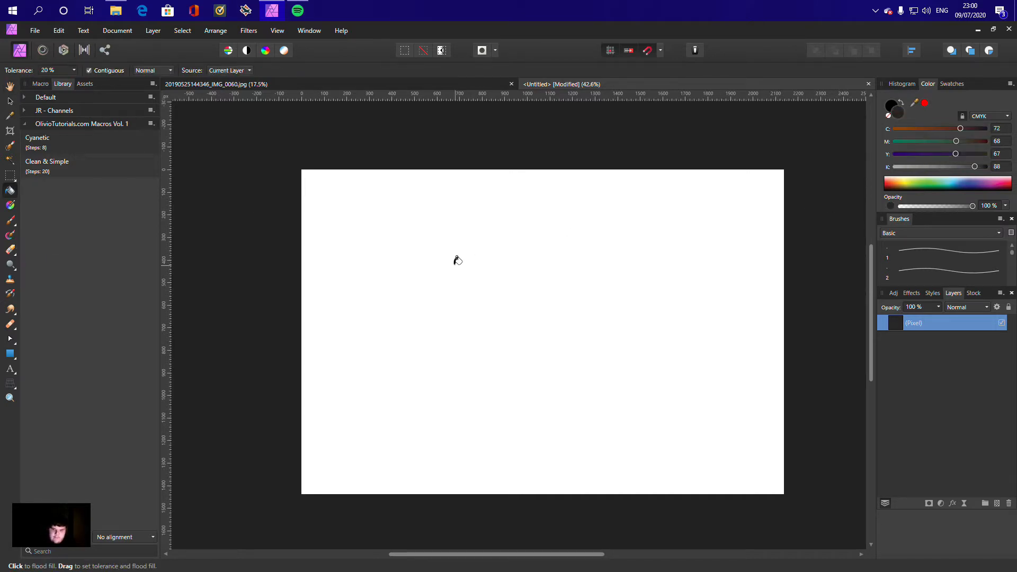
pyautogui.click(527, 271)
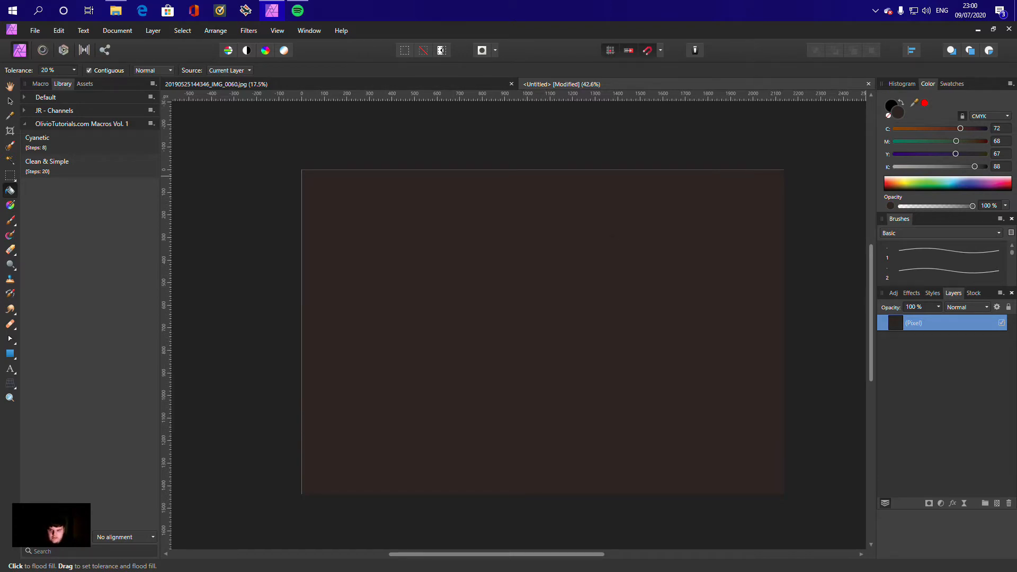
pyautogui.click(736, 289)
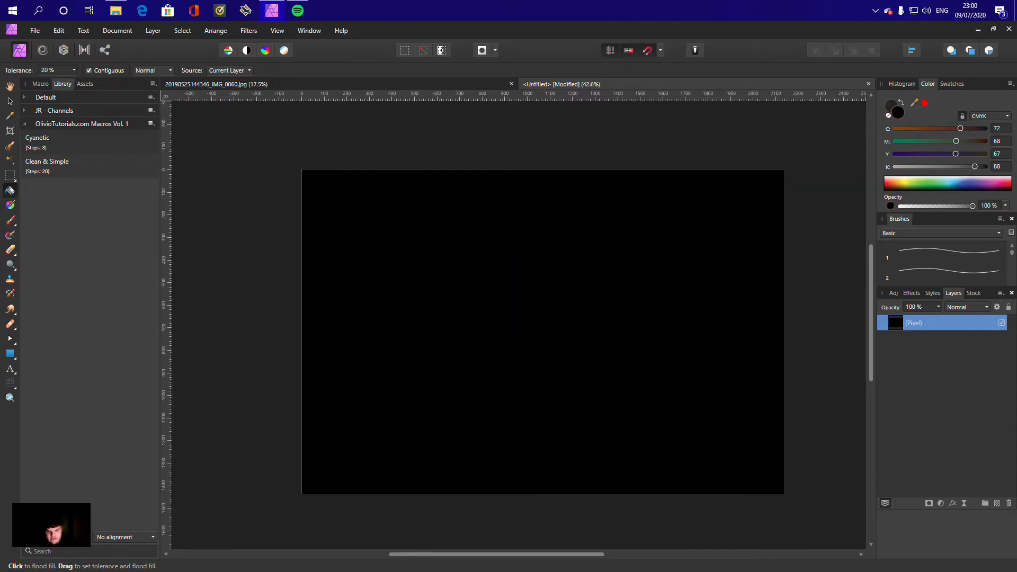
pyautogui.press('v')
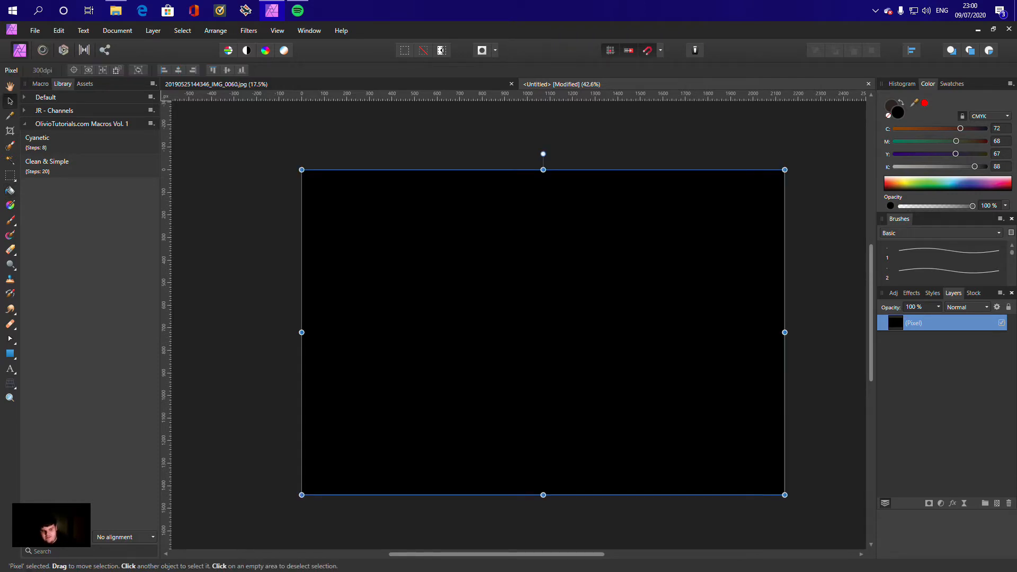
# - Draw a circular donut shape about 1240 px wide on the black background and widen its hole radius to 90%
pyautogui.click(10, 354)
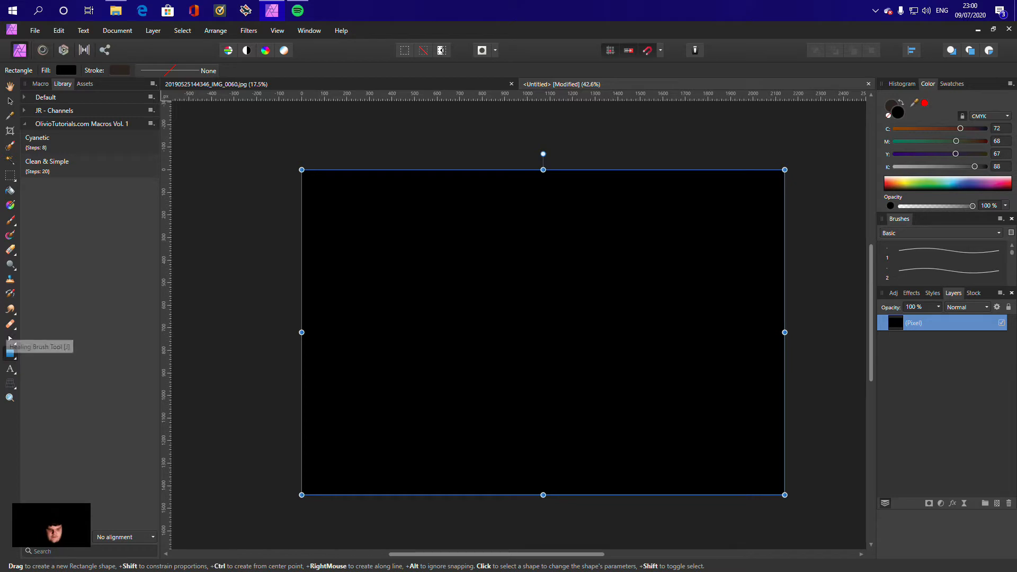
pyautogui.click(10, 354)
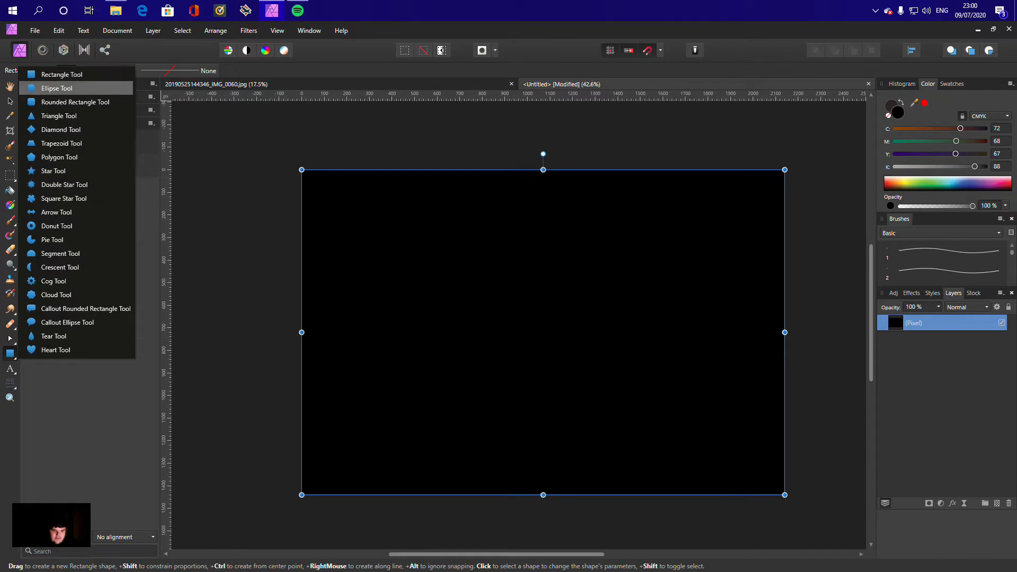
pyautogui.click(57, 225)
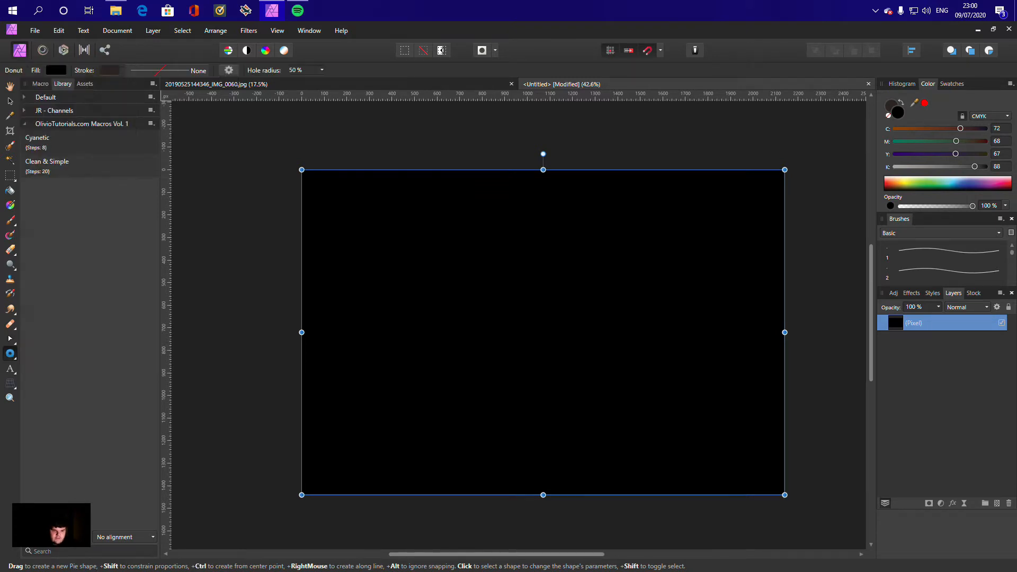
pyautogui.moveTo(460, 214); pyautogui.dragTo(778, 454)
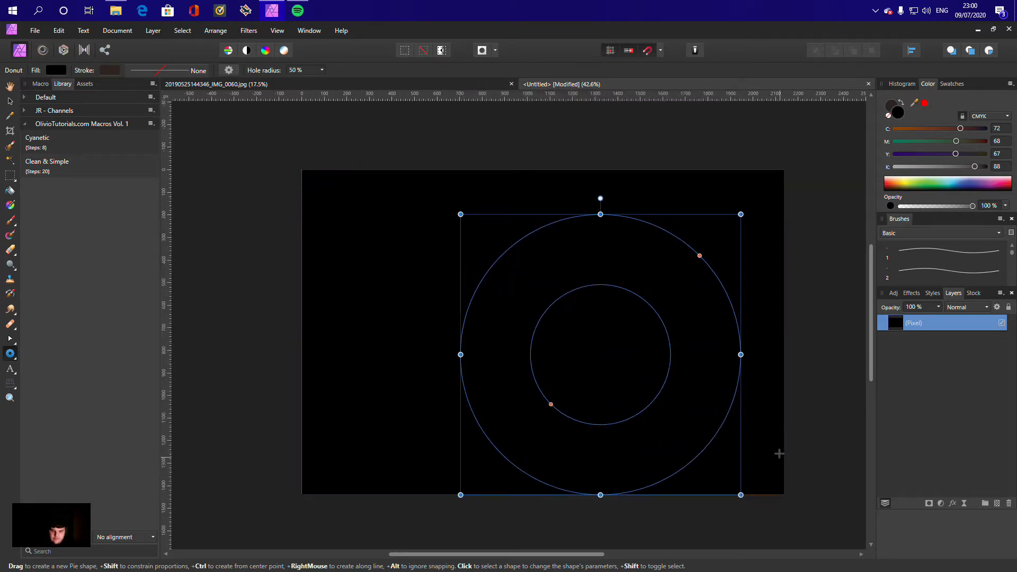
pyautogui.moveTo(551, 404); pyautogui.dragTo(515, 448)
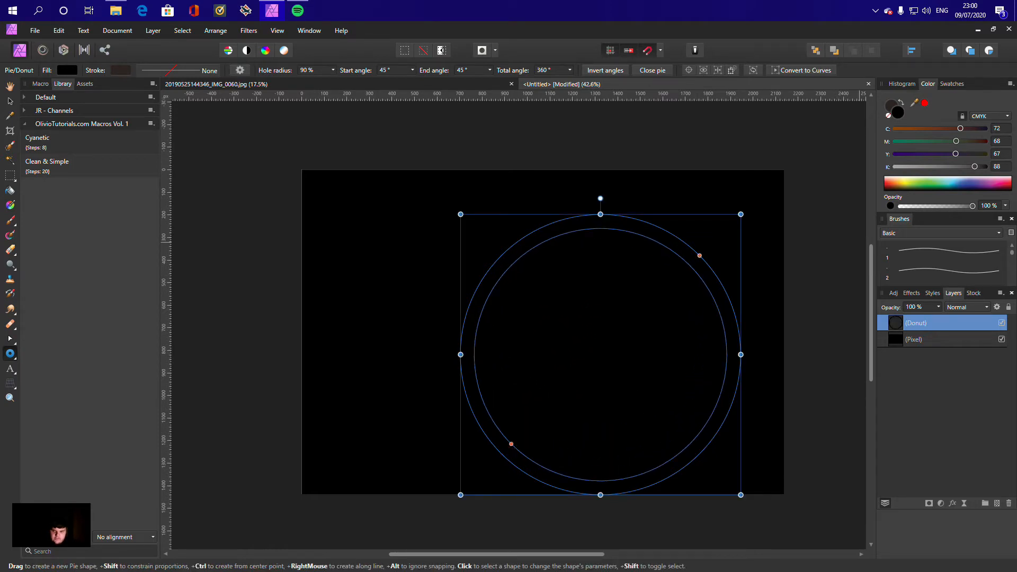
# - Give the donut a green CMYK fill of C 85, M 16, Y 100, K 5
pyautogui.moveTo(920, 182); pyautogui.dragTo(894, 167)
pyautogui.moveTo(971, 129); pyautogui.dragTo(987, 129)
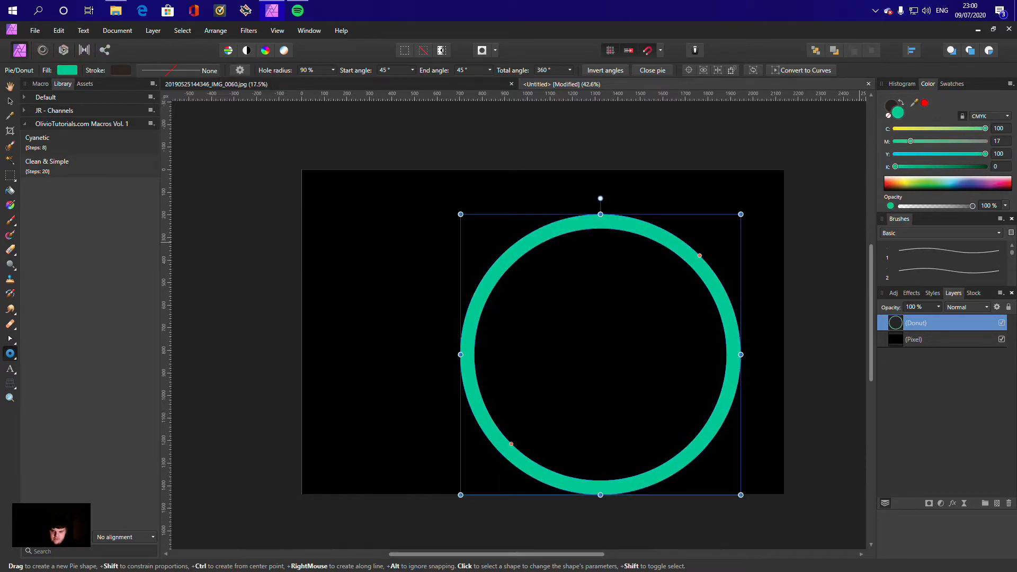
pyautogui.moveTo(910, 141); pyautogui.dragTo(895, 141)
pyautogui.moveTo(923, 183); pyautogui.dragTo(926, 182)
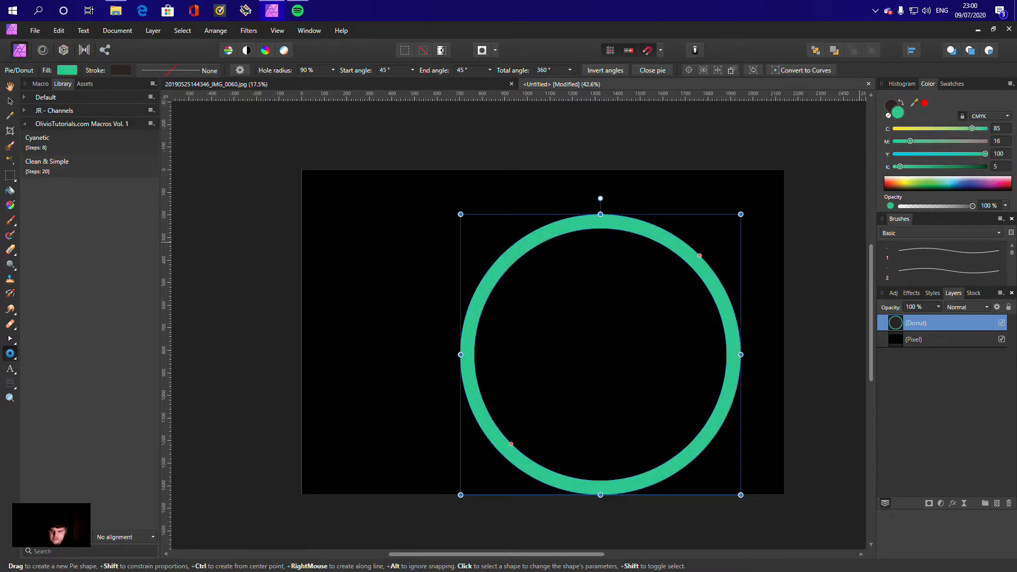
# - Switch the colour model to RGB and set the donut's fill to R 0, G 255, B 0
pyautogui.click(990, 116)
pyautogui.click(987, 126)
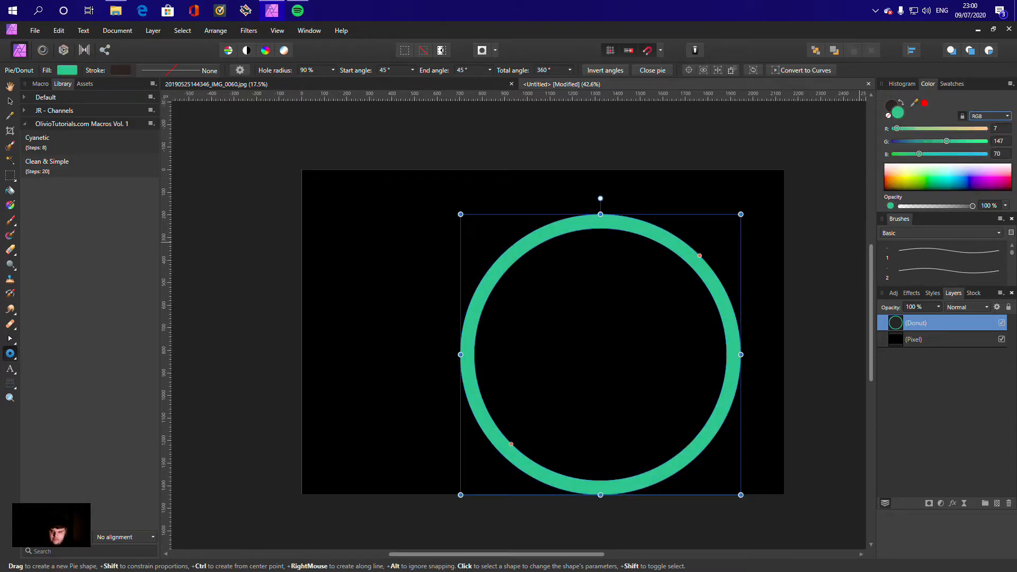
pyautogui.moveTo(924, 181); pyautogui.dragTo(926, 181)
pyautogui.moveTo(961, 142); pyautogui.dragTo(988, 141)
pyautogui.moveTo(896, 128); pyautogui.dragTo(893, 128)
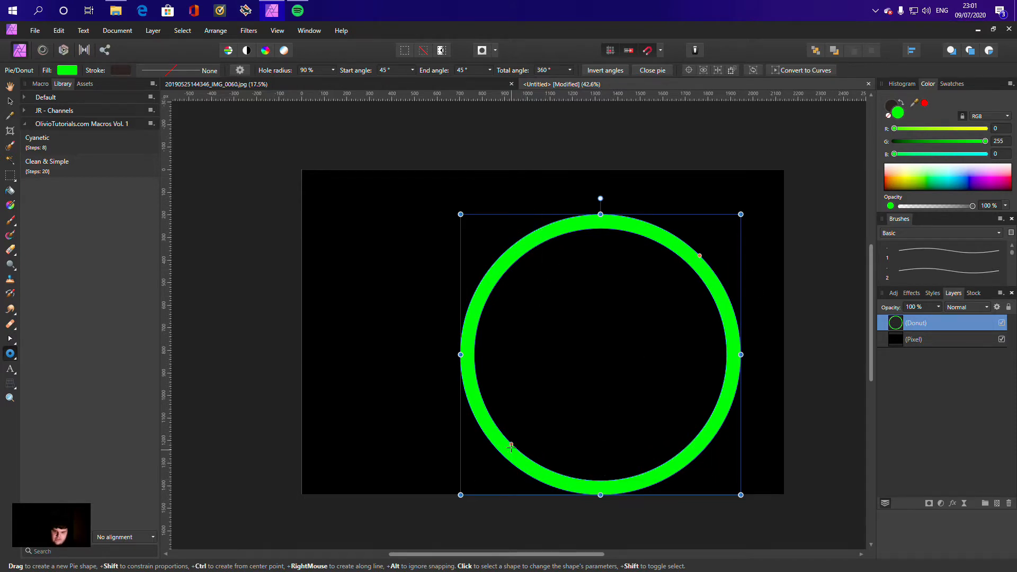
# - Thin the green ring to a 98% hole radius and move it to the centre of the canvas
pyautogui.moveTo(511, 444); pyautogui.dragTo(503, 454)
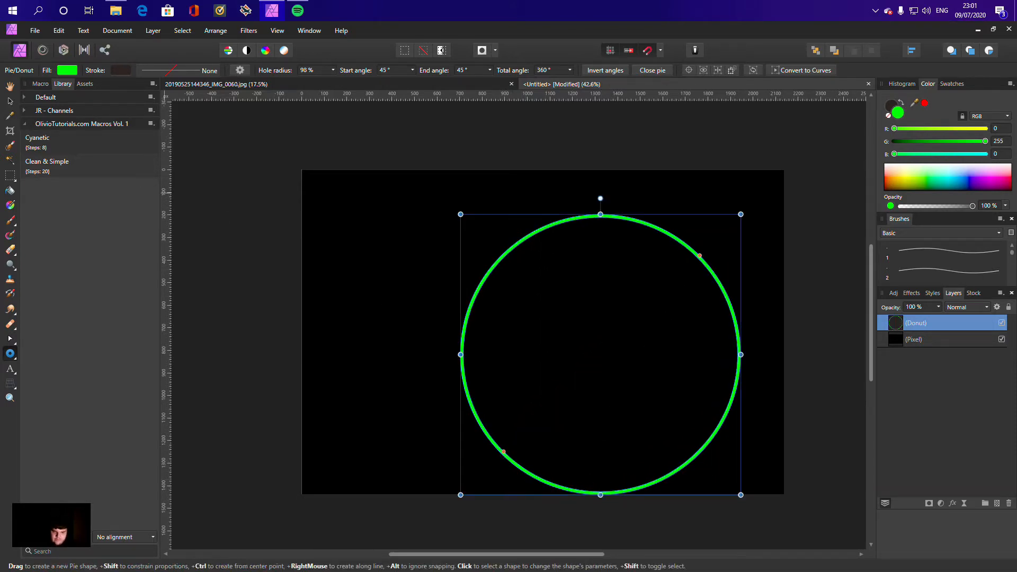
pyautogui.press('v')
pyautogui.moveTo(730, 485); pyautogui.dragTo(673, 462)
# - Select the green donut ring on the canvas
pyautogui.click(657, 286)
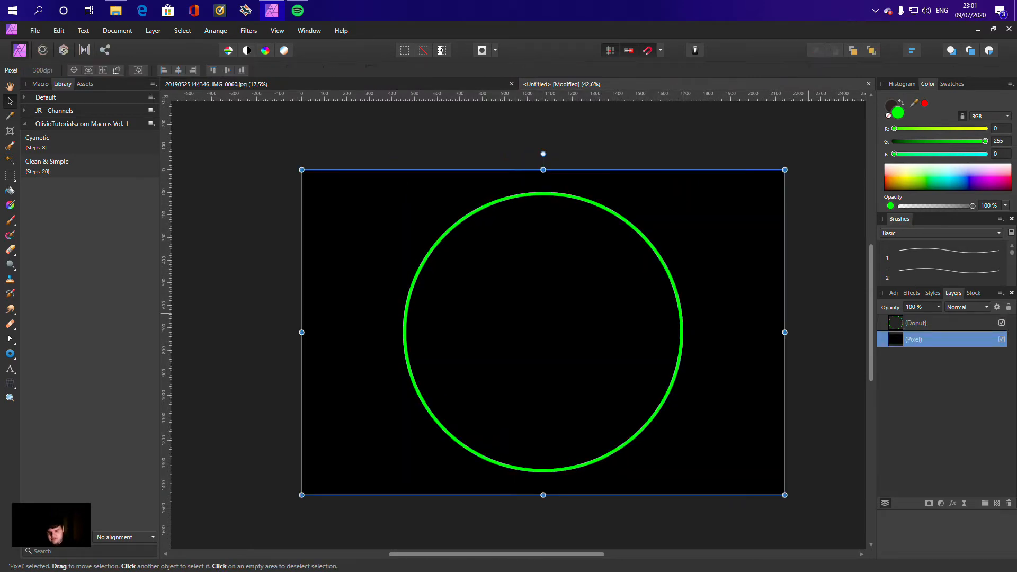
pyautogui.click(682, 339)
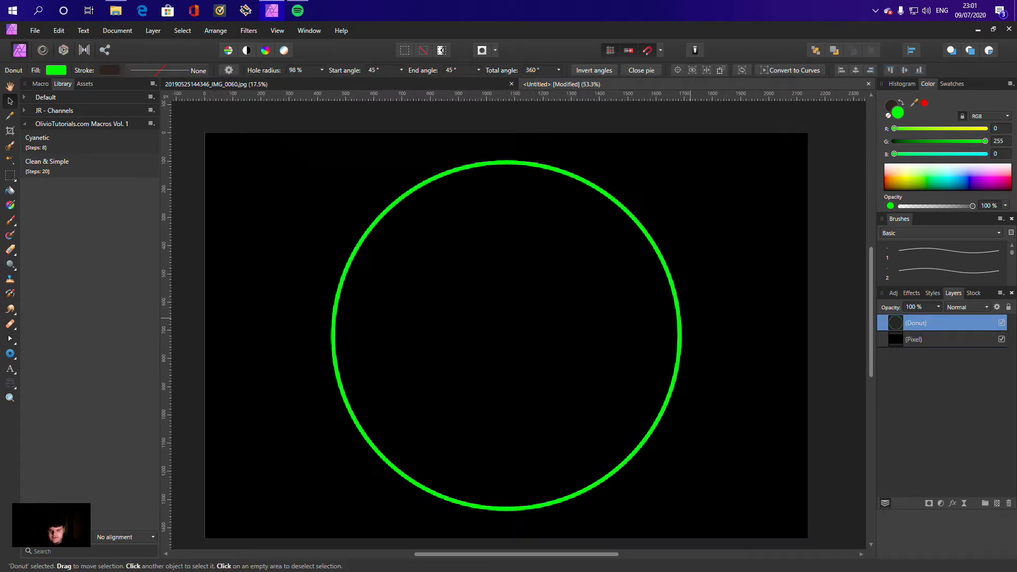
pyautogui.scroll(1, 690, 323)
pyautogui.hotkey('ctrl', 'd')
pyautogui.scroll(1, 795, 329)
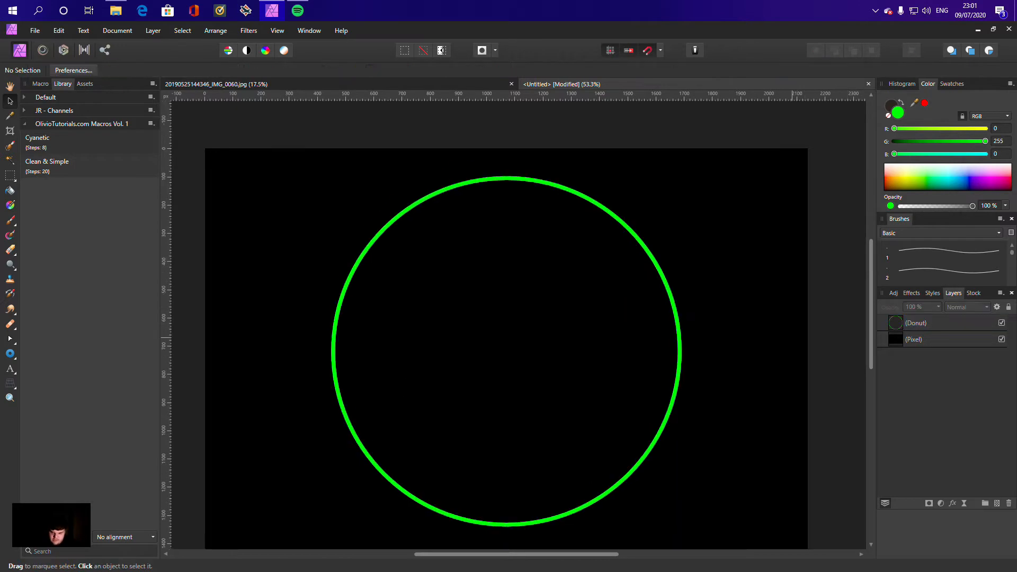
pyautogui.scroll(-1, 792, 338)
pyautogui.click(702, 338)
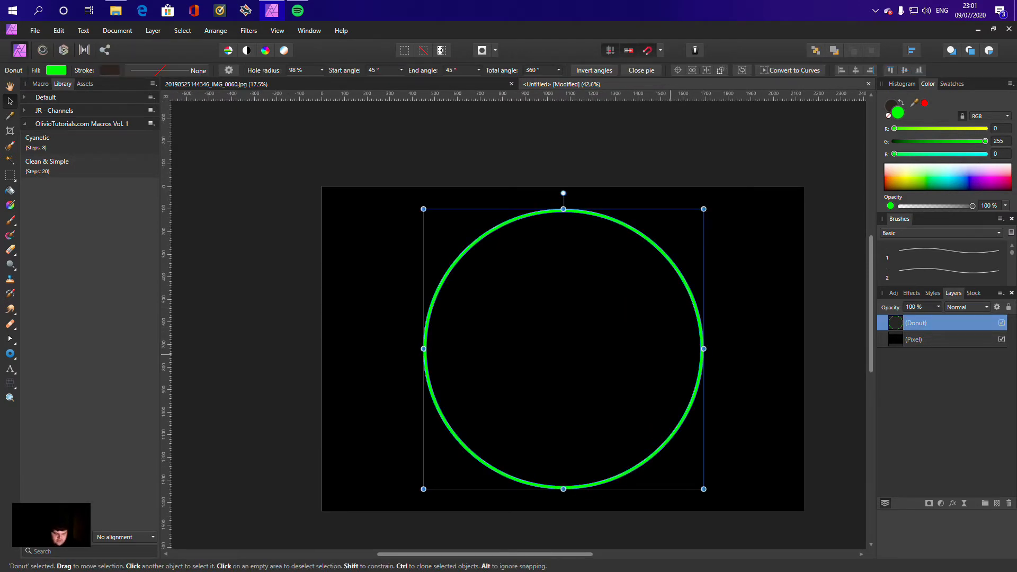
# - Duplicate the green donut ring and apply a Gaussian Blur to the lower copy
pyautogui.hotkey('ctrl', 'j')
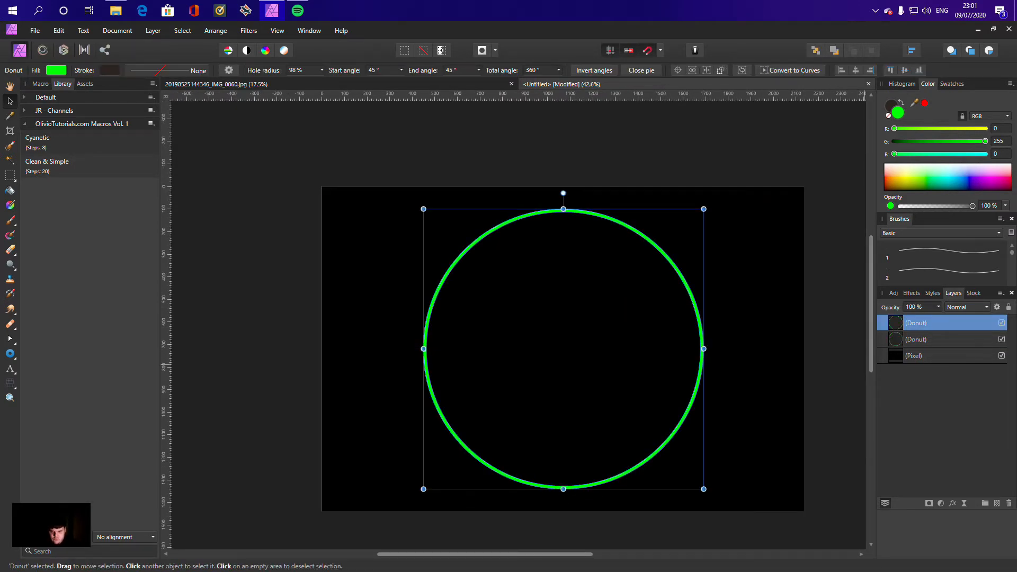
pyautogui.click(916, 340)
pyautogui.click(911, 292)
pyautogui.click(893, 327)
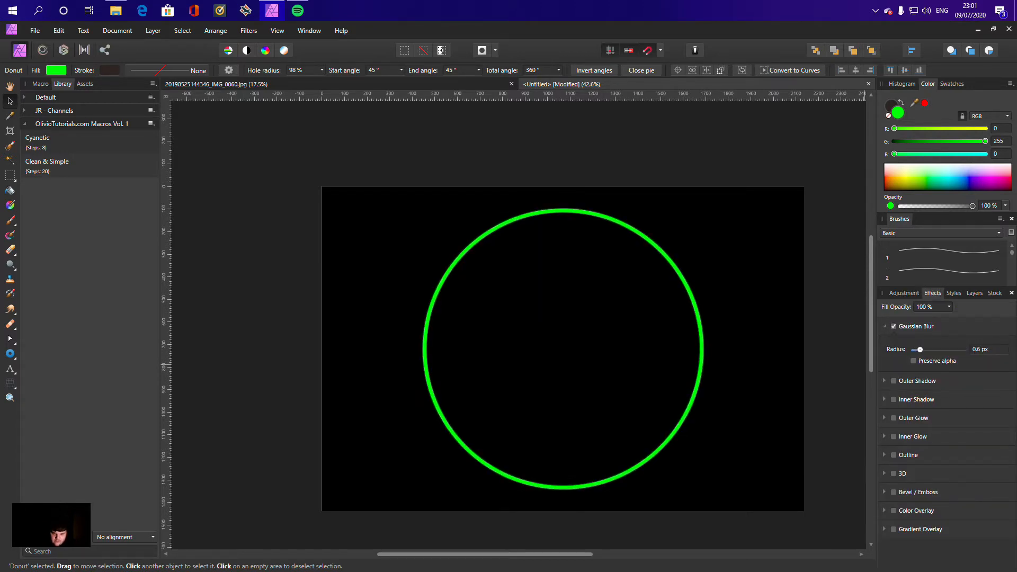
pyautogui.moveTo(920, 350)
pyautogui.mouseDown()
pyautogui.moveTo(944, 350)
pyautogui.moveTo(927, 350)
pyautogui.mouseUp()
# - Apply a lighter Gaussian Blur with a 0.3 px radius to the upper donut ring
pyautogui.click(975, 293)
pyautogui.click(943, 323)
pyautogui.click(912, 293)
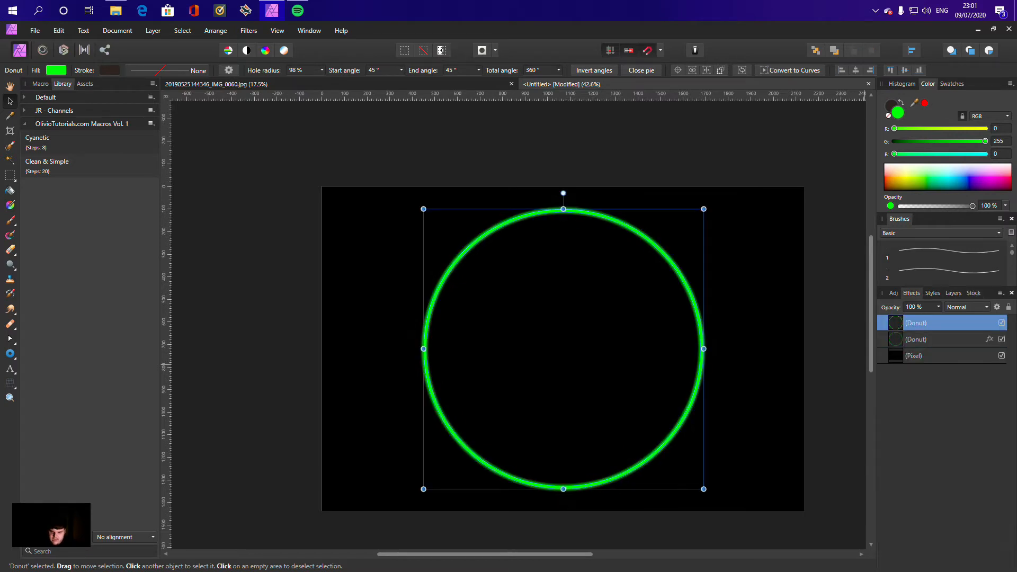
pyautogui.moveTo(913, 350); pyautogui.dragTo(915, 350)
pyautogui.click(738, 151)
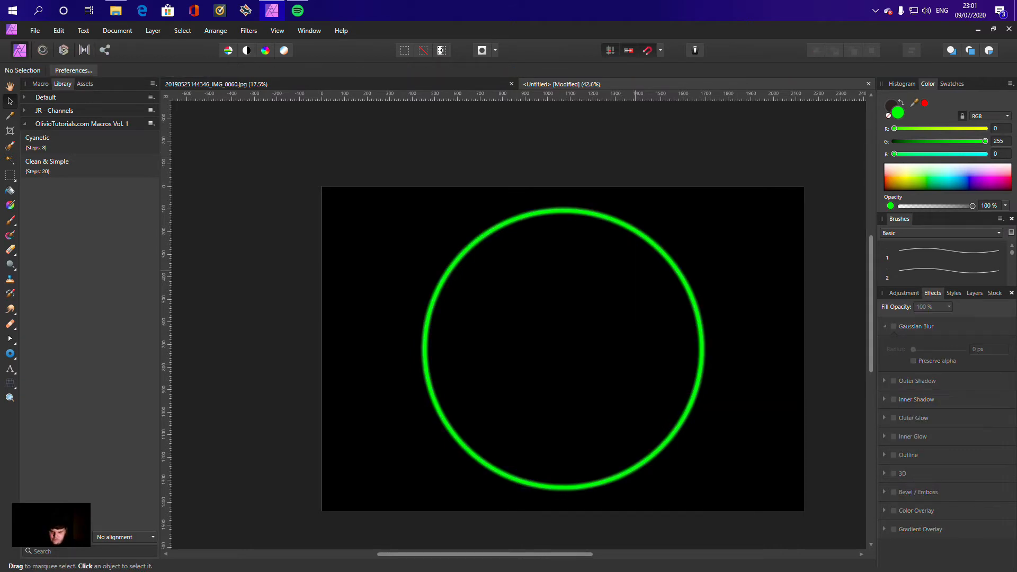
pyautogui.click(603, 216)
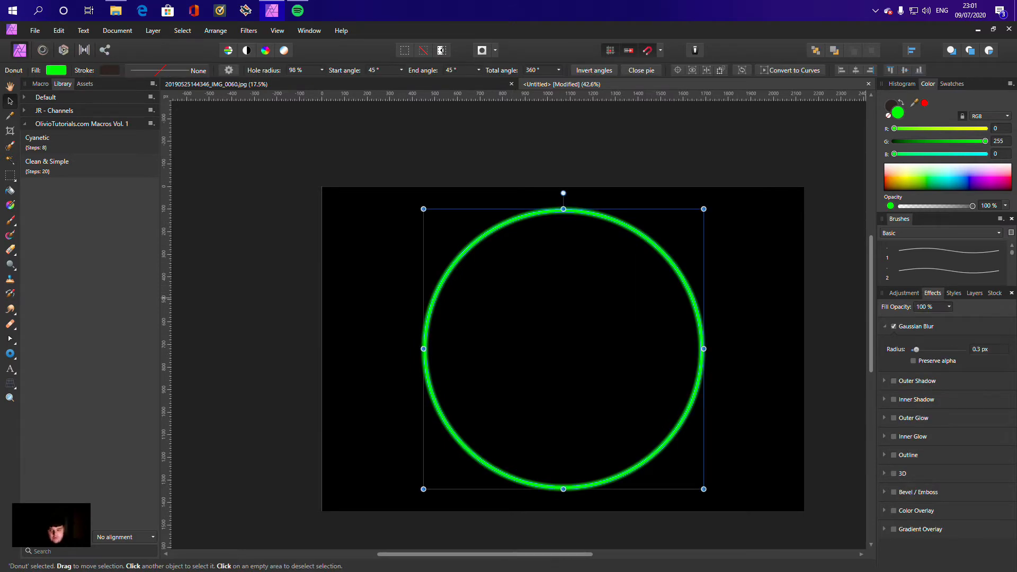
# - Add a bright green Outer Shadow to the upper ring with a 100 px radius and 100 px offset
pyautogui.click(954, 293)
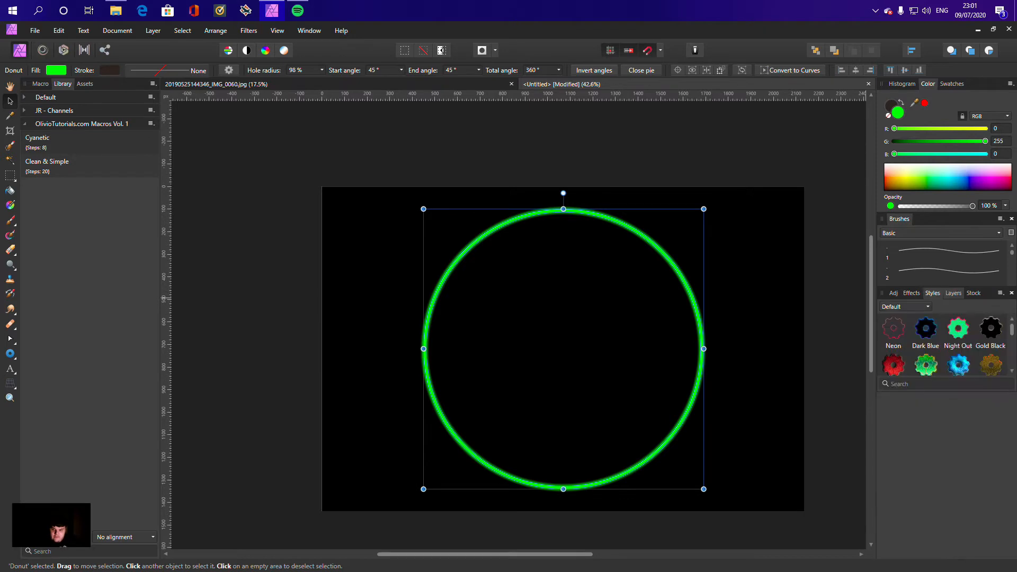
pyautogui.click(912, 293)
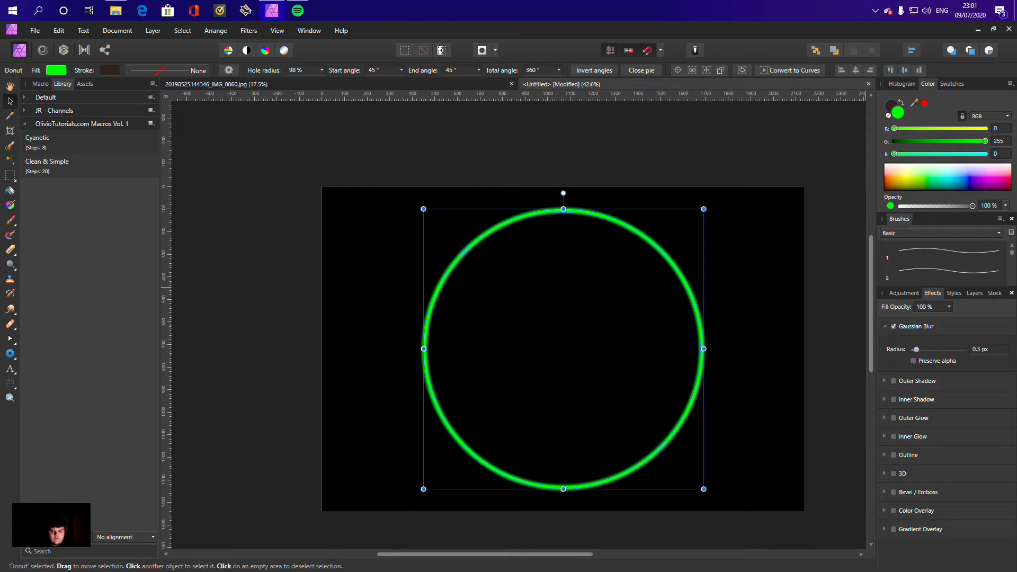
pyautogui.click(893, 381)
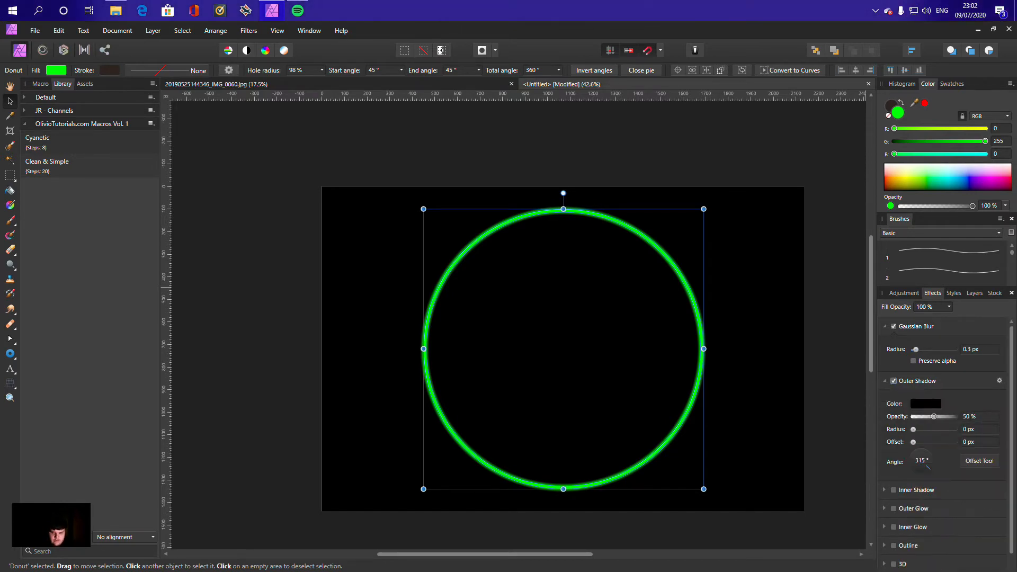
pyautogui.click(926, 403)
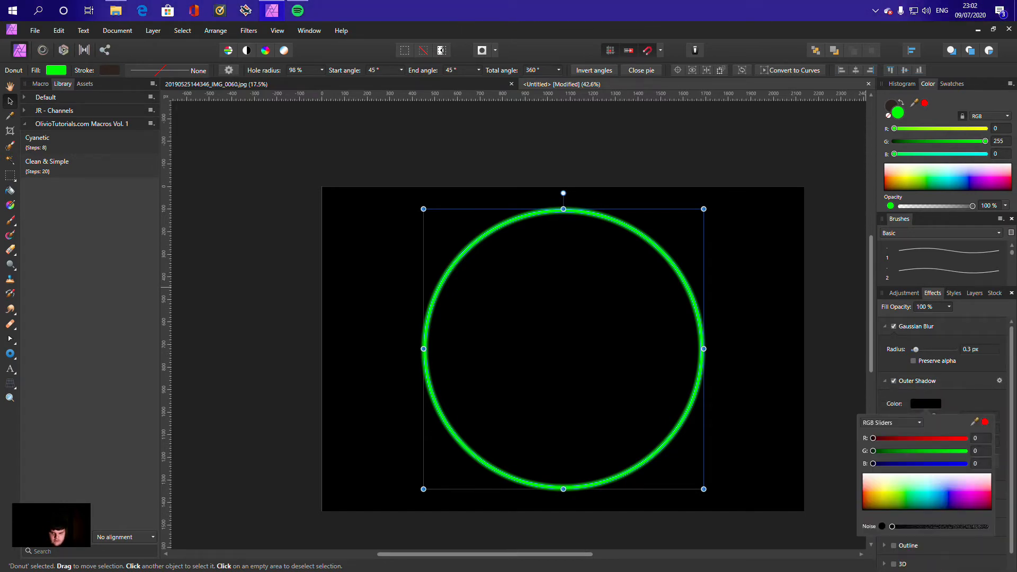
pyautogui.moveTo(873, 451); pyautogui.dragTo(934, 460)
pyautogui.click(976, 401)
pyautogui.click(922, 460)
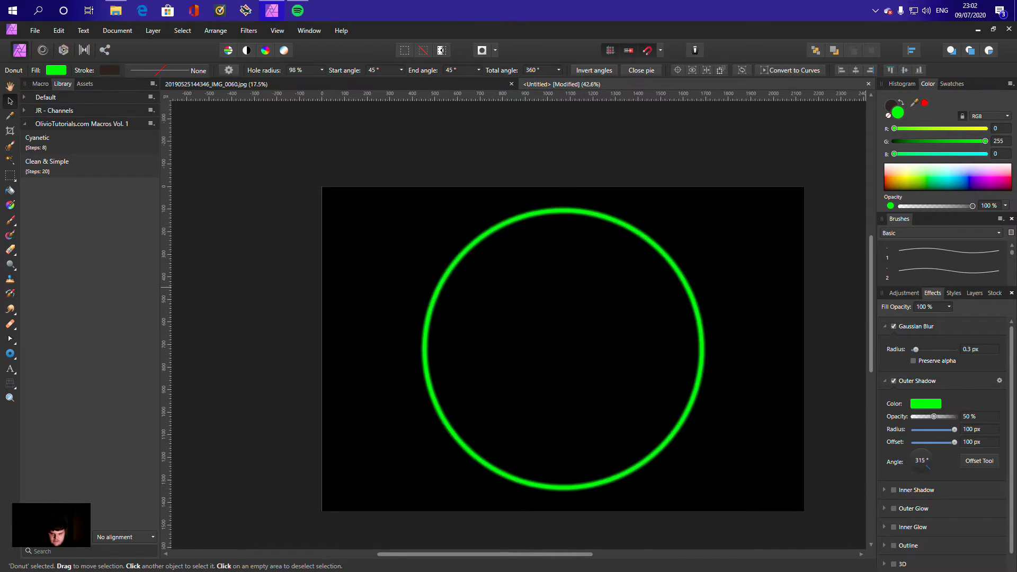
# - Recolour the upper ring's Outer Shadow to turquoise
pyautogui.click(975, 292)
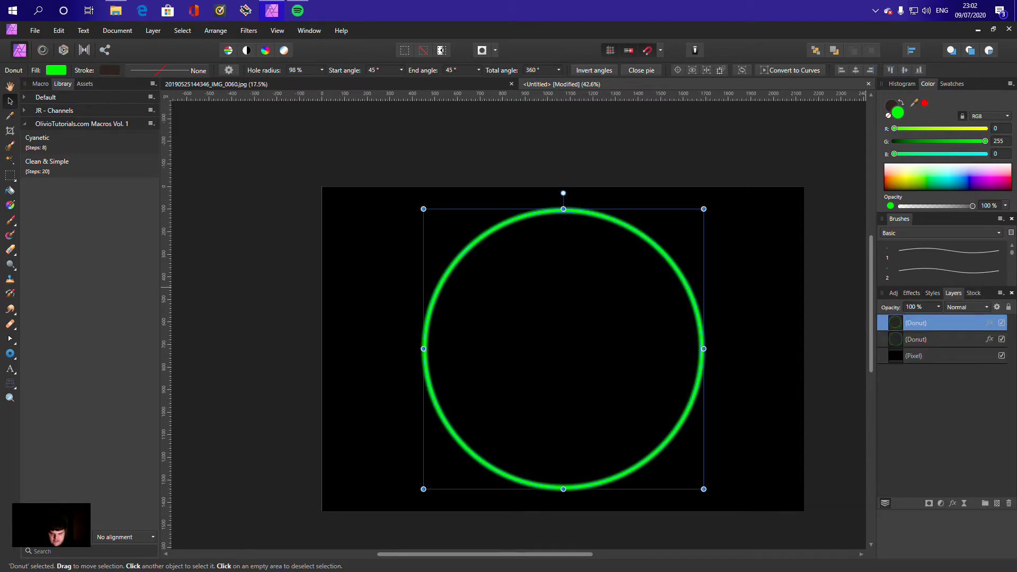
pyautogui.click(933, 293)
pyautogui.scroll(2, 750, 370)
pyautogui.scroll(2, 748, 370)
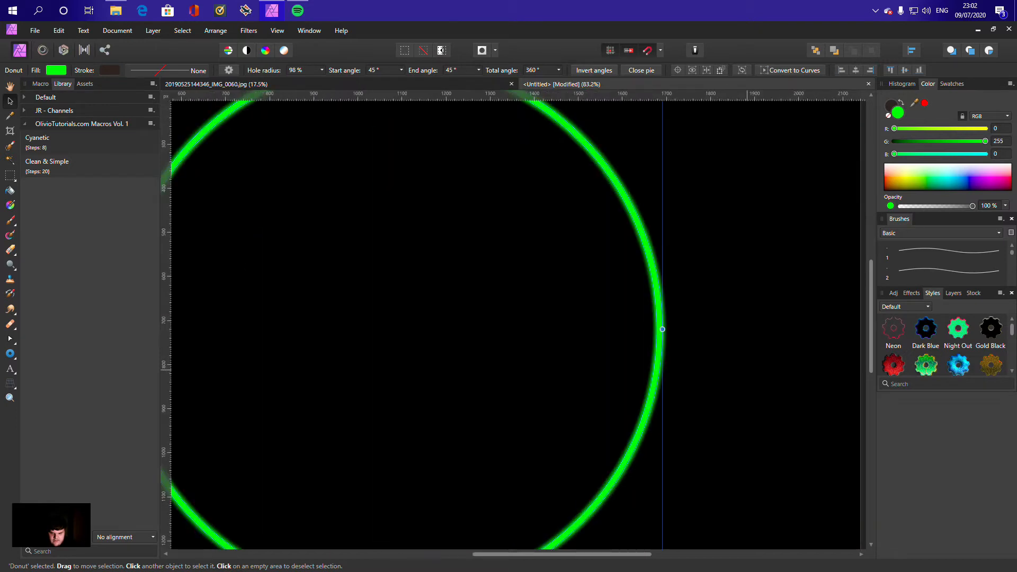
pyautogui.scroll(-2, 865, 325)
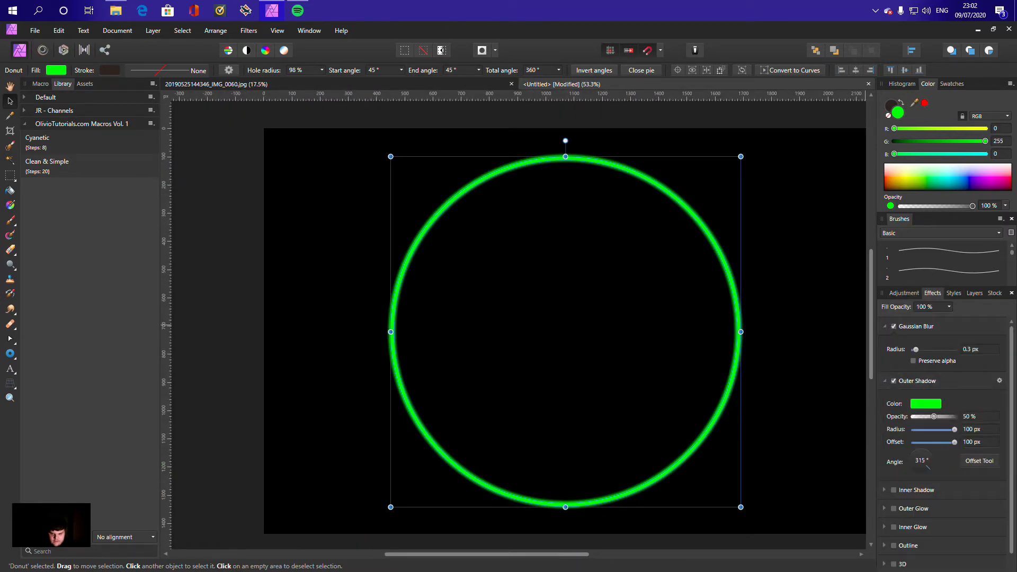
pyautogui.click(926, 403)
pyautogui.moveTo(960, 490); pyautogui.dragTo(924, 492)
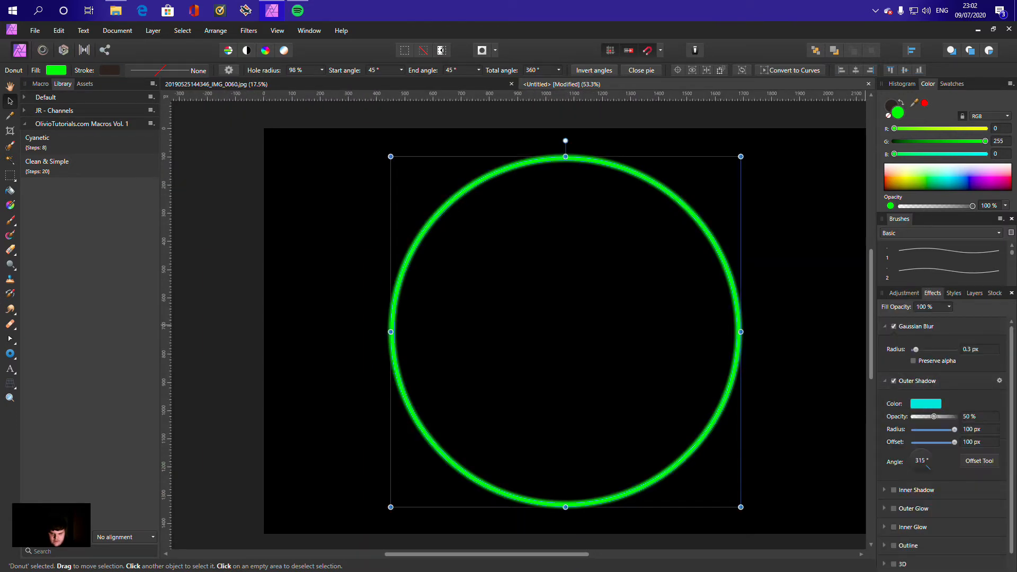
# - Set the angle of the upper ring's Outer Shadow to 270°
pyautogui.click(788, 349)
pyautogui.click(739, 336)
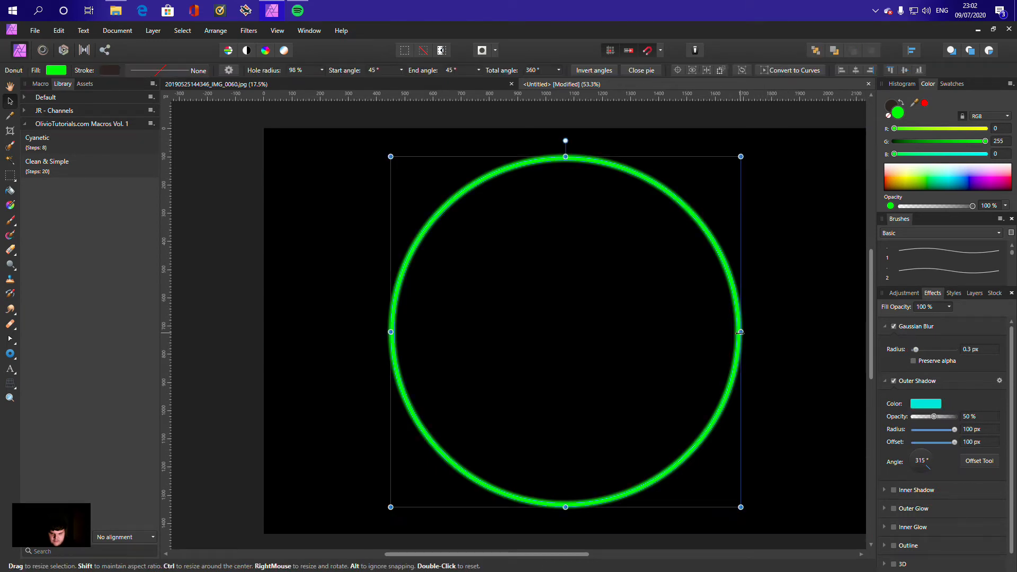
pyautogui.moveTo(722, 345); pyautogui.dragTo(719, 350)
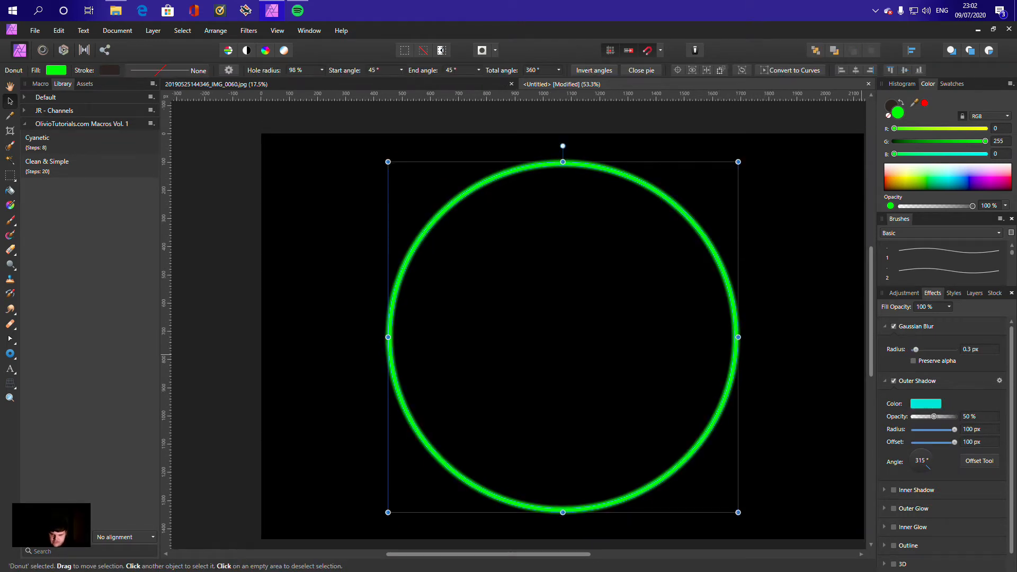
pyautogui.moveTo(928, 468)
pyautogui.mouseDown()
pyautogui.moveTo(929, 455)
pyautogui.moveTo(916, 466)
pyautogui.mouseUp()
# - Add a yellow-green Outer Glow with an 11.5 px radius to the upper ring
pyautogui.scroll(-1, 894, 472)
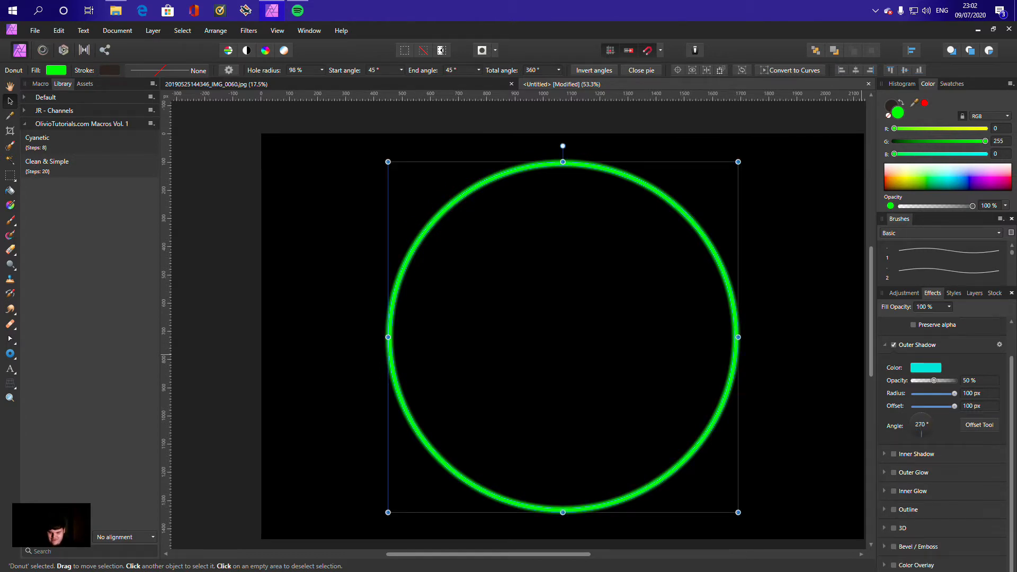
pyautogui.click(894, 472)
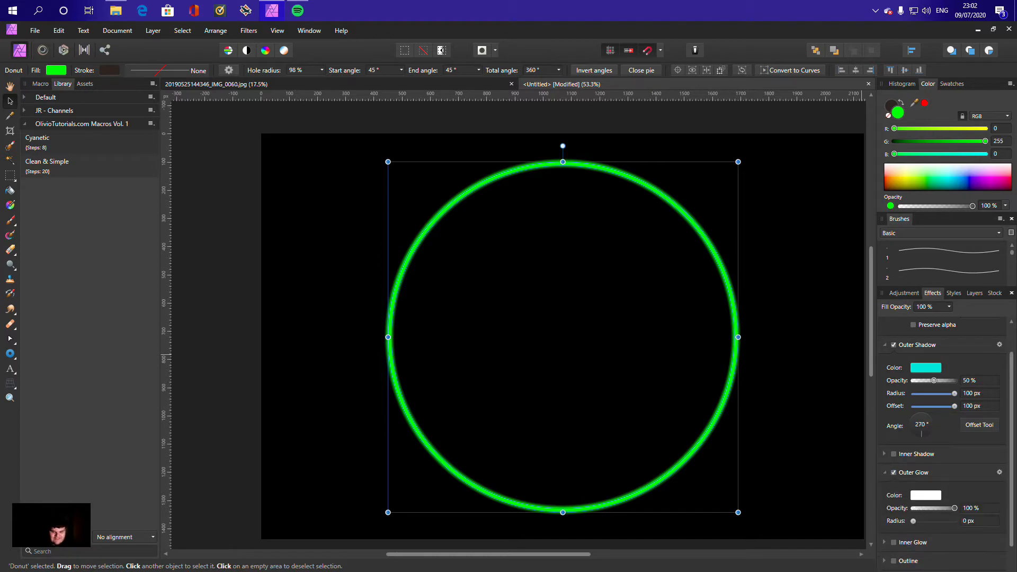
pyautogui.click(926, 496)
pyautogui.moveTo(925, 439); pyautogui.dragTo(898, 440)
pyautogui.click(913, 521)
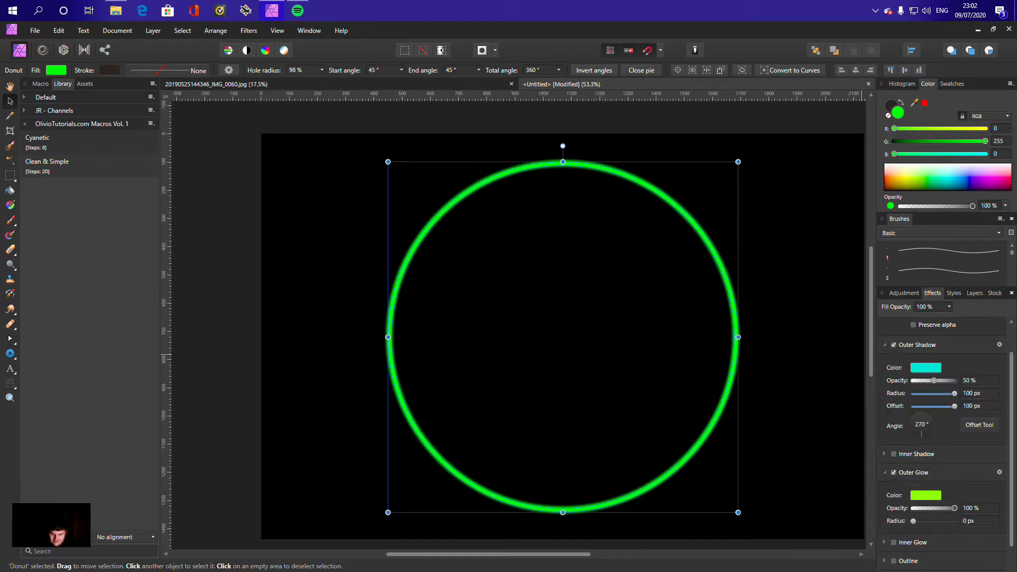
pyautogui.moveTo(914, 521)
pyautogui.mouseDown()
pyautogui.moveTo(949, 521)
pyautogui.moveTo(931, 522)
pyautogui.mouseUp()
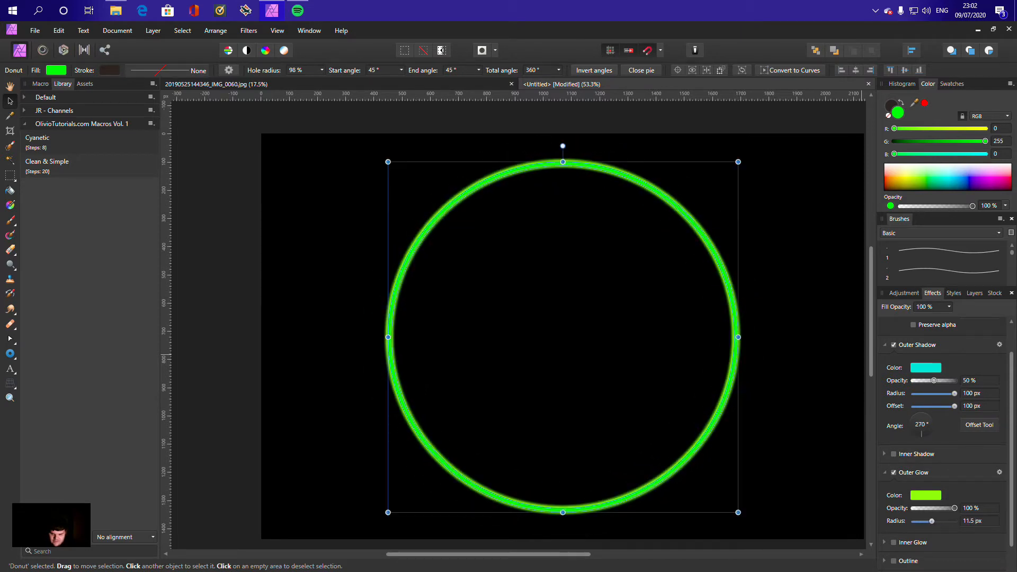
# - Change the upper ring's Outer Glow to a dark green without noise and deselect the ring
pyautogui.click(926, 495)
pyautogui.moveTo(892, 475); pyautogui.dragTo(955, 475)
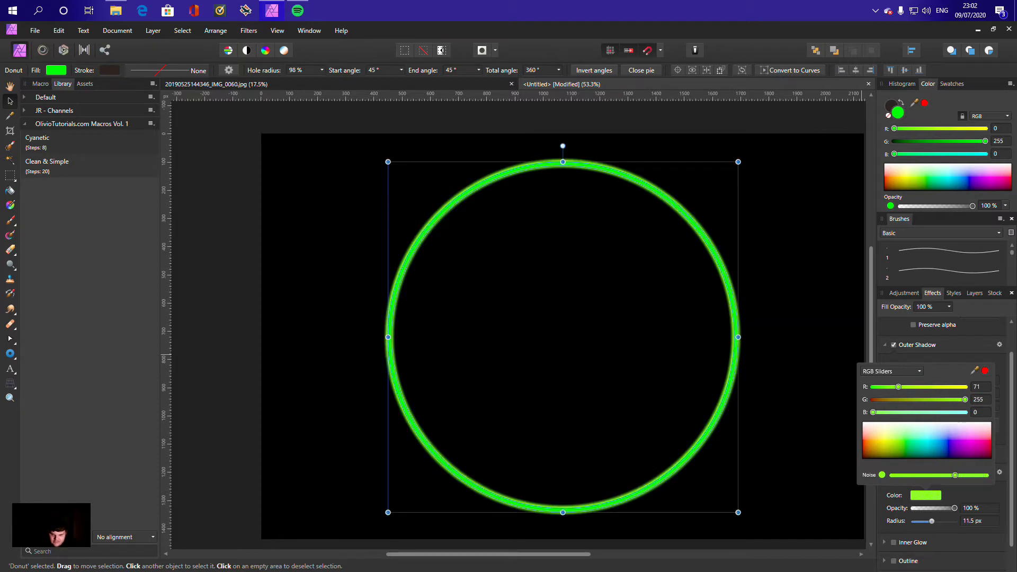
pyautogui.moveTo(905, 442); pyautogui.dragTo(911, 449)
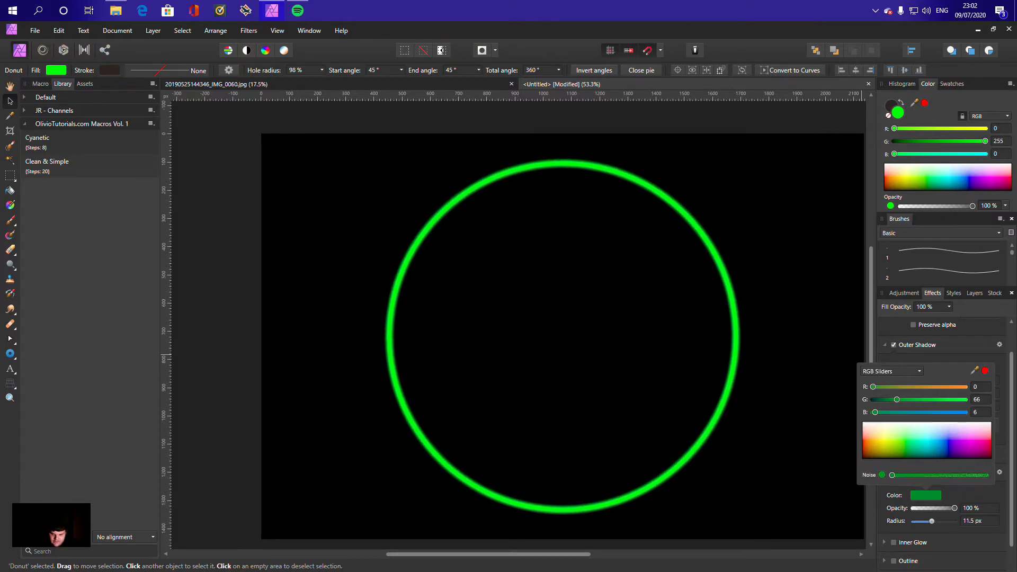
pyautogui.click(627, 401)
pyautogui.scroll(-2, 626, 402)
pyautogui.click(702, 304)
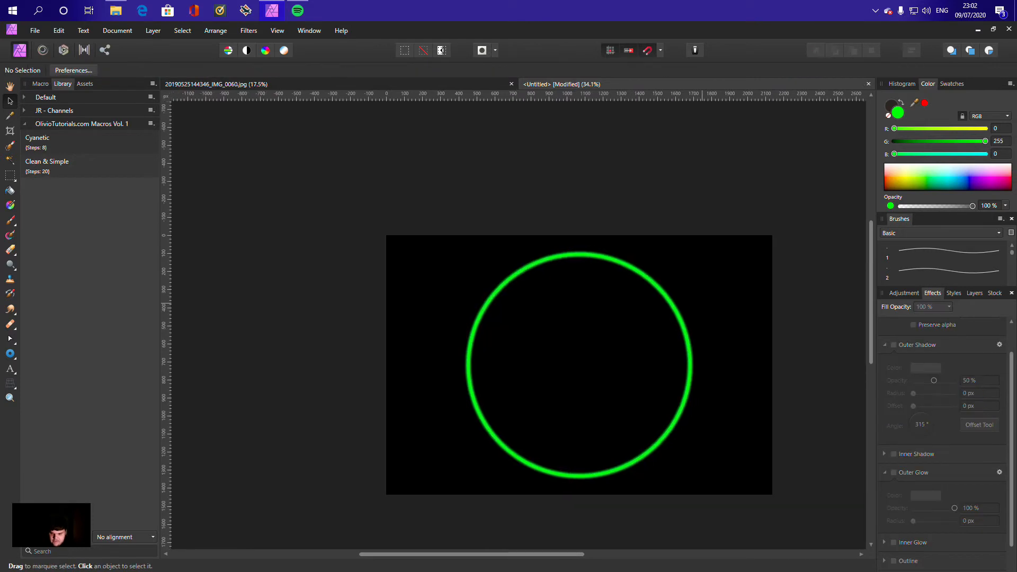
# - Duplicate the lower blurred donut layer, directly above the black pixel layer
pyautogui.click(953, 293)
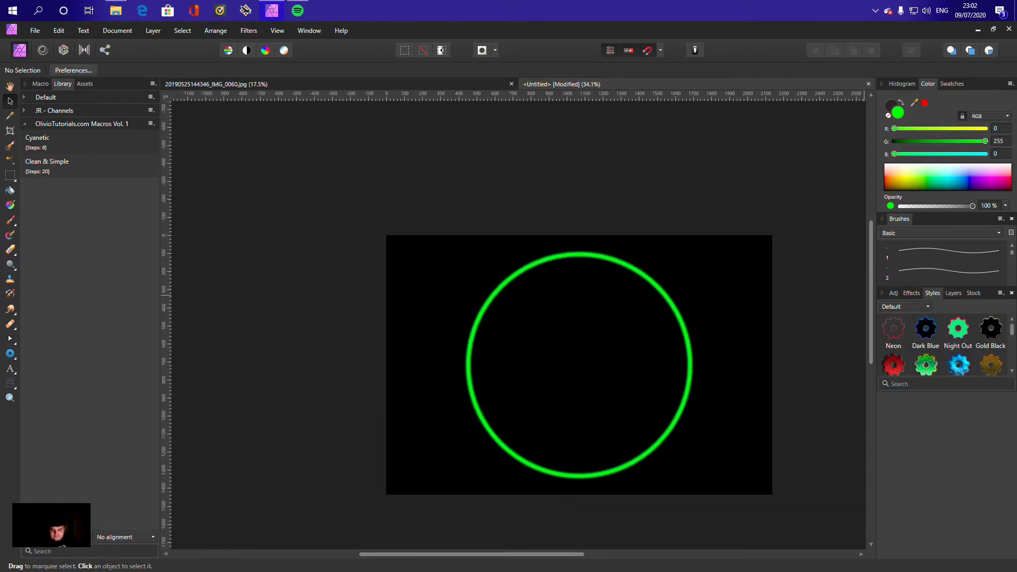
pyautogui.click(911, 293)
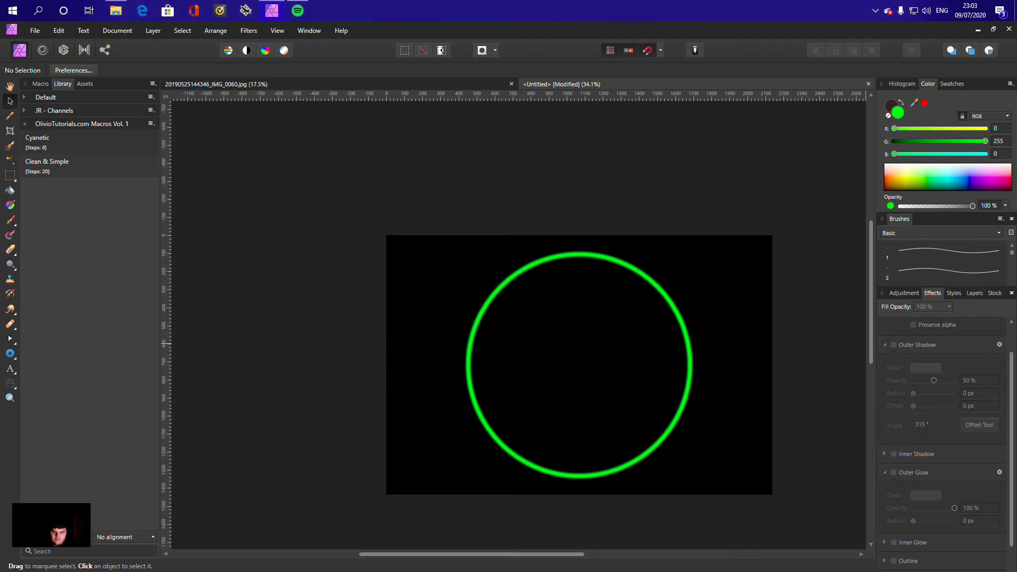
pyautogui.click(954, 293)
pyautogui.click(954, 293)
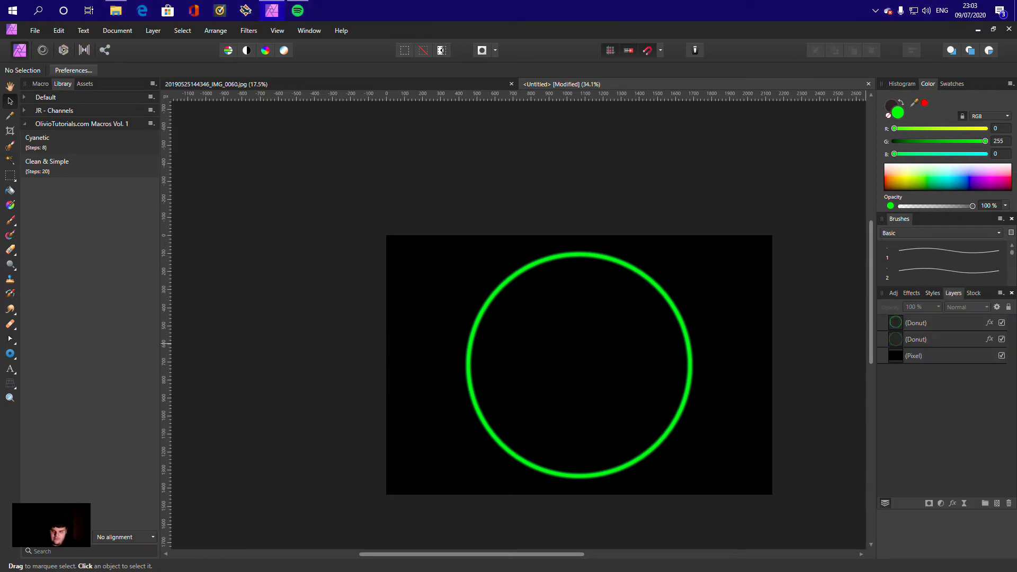
pyautogui.click(928, 340)
pyautogui.hotkey('ctrl', 'j')
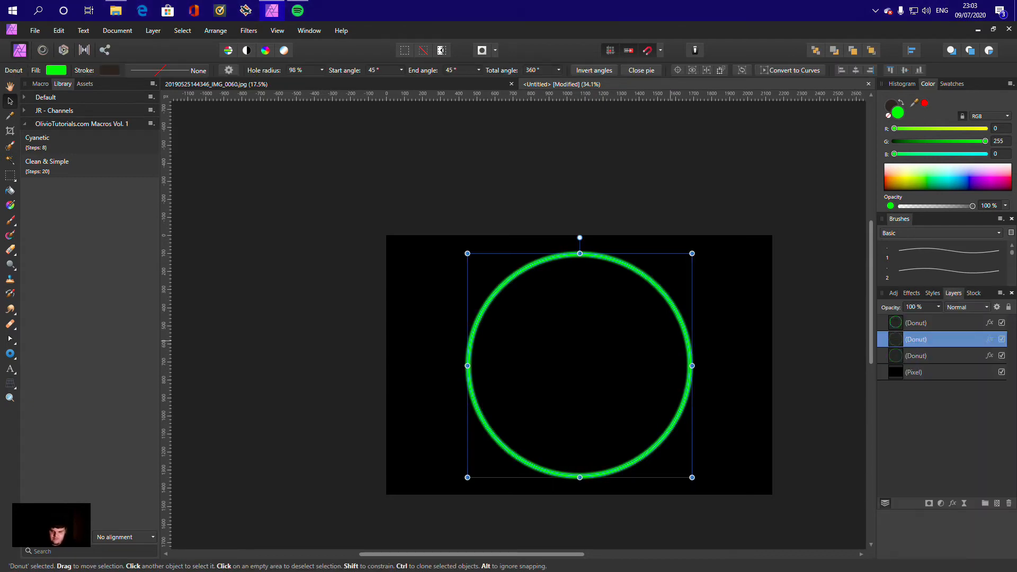
# - Nudge the duplicated ring about 45 px to the right and 35 px down from the original
pyautogui.press('Right')
pyautogui.press('Right')
pyautogui.press('Right')
pyautogui.press('Right')
pyautogui.press('Right')
pyautogui.press('Right')
pyautogui.press('Right')
pyautogui.press('Right')
pyautogui.press('Right')
pyautogui.press('Right')
pyautogui.press('Right')
pyautogui.press('Right')
pyautogui.press('Right')
pyautogui.press('Right')
pyautogui.press('Right')
pyautogui.press('Right')
pyautogui.press('Right')
pyautogui.press('Right')
pyautogui.press('Right')
pyautogui.press('Right')
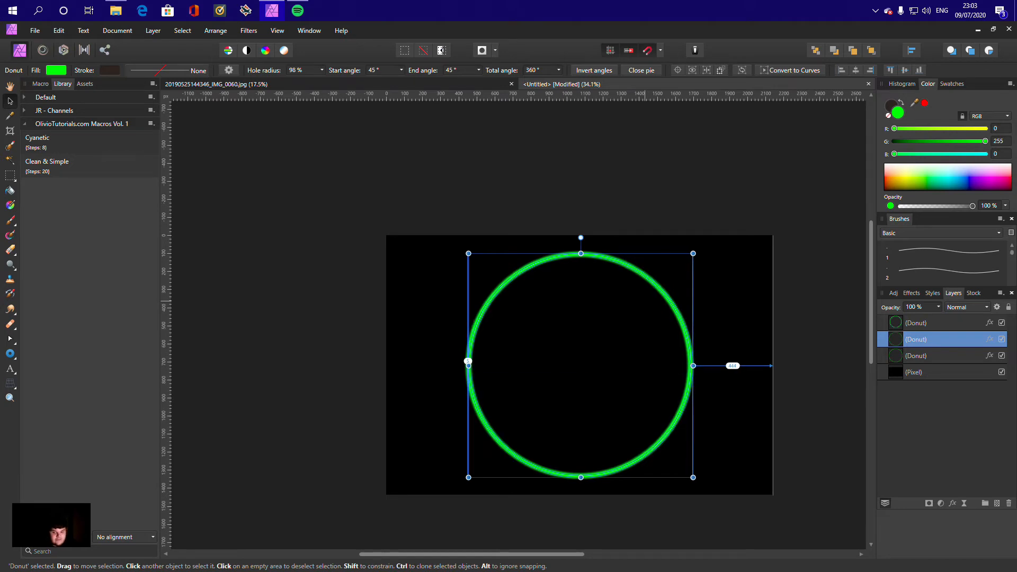
pyautogui.press('Right')
pyautogui.press('Right')
pyautogui.press('Right')
pyautogui.press('Right')
pyautogui.press('Right')
pyautogui.press('Right')
pyautogui.press('Right')
pyautogui.press('Down')
pyautogui.press('Down')
pyautogui.press('Down')
pyautogui.press('Down')
pyautogui.press('Down')
pyautogui.press('Down')
pyautogui.press('Down')
pyautogui.press('Down')
pyautogui.press('Down')
pyautogui.press('Down')
pyautogui.press('Down')
pyautogui.press('Down')
pyautogui.press('Down')
pyautogui.press('Down')
pyautogui.press('Down')
pyautogui.press('Down')
pyautogui.press('Down')
pyautogui.press('Down')
pyautogui.press('Down')
pyautogui.press('Down')
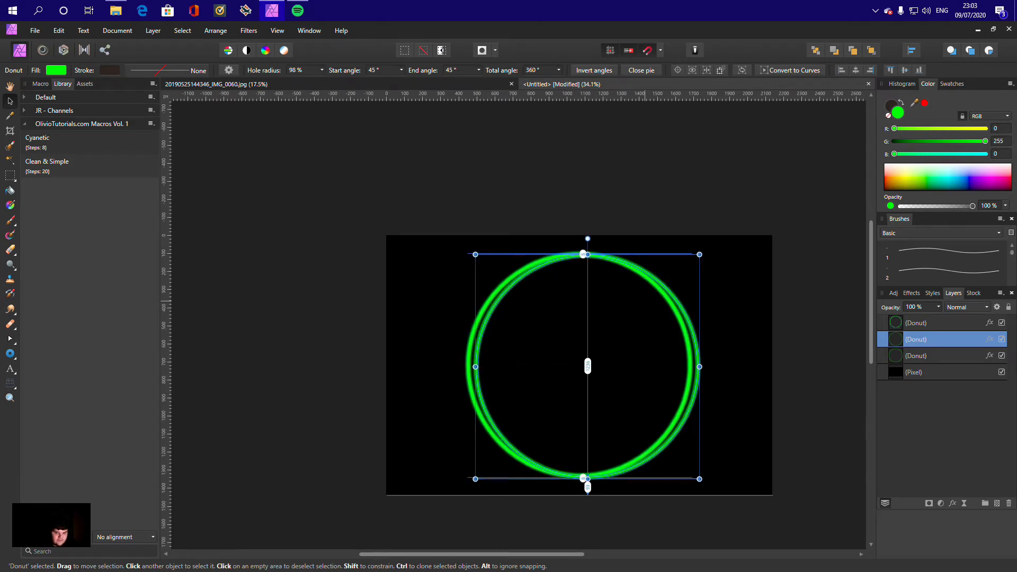
pyautogui.press('Down')
pyautogui.press('Down')
pyautogui.press('Down')
pyautogui.press('Down')
pyautogui.press('Down')
pyautogui.press('Down')
pyautogui.press('Down')
pyautogui.press('Down')
pyautogui.press('Down')
pyautogui.press('Down')
pyautogui.press('Down')
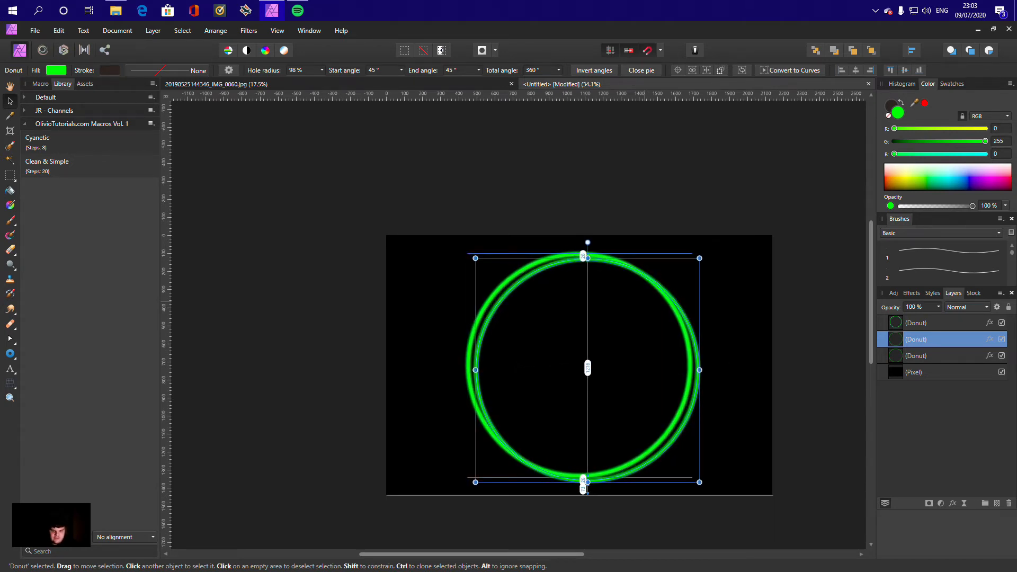
# - Lower the offset ring's opacity to 22%, place it below the other two donut layers and deselect it
pyautogui.click(938, 307)
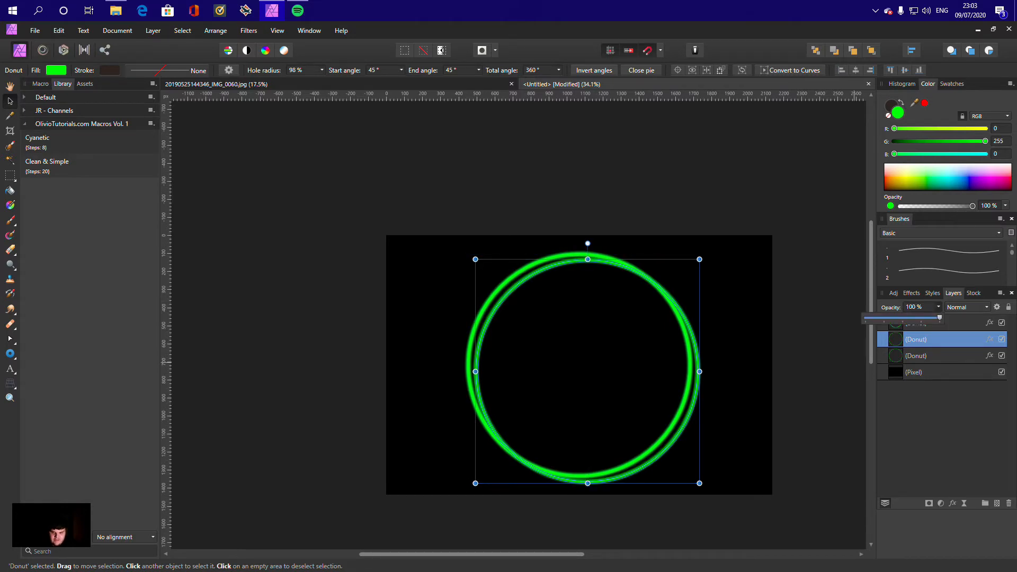
pyautogui.moveTo(941, 317); pyautogui.dragTo(922, 365)
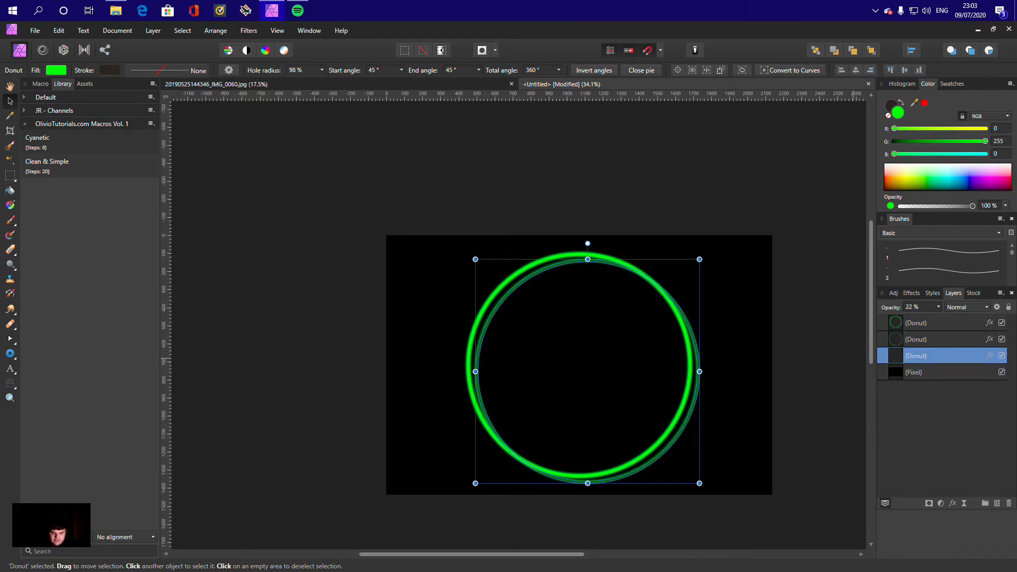
pyautogui.hotkey('ctrl', 'd')
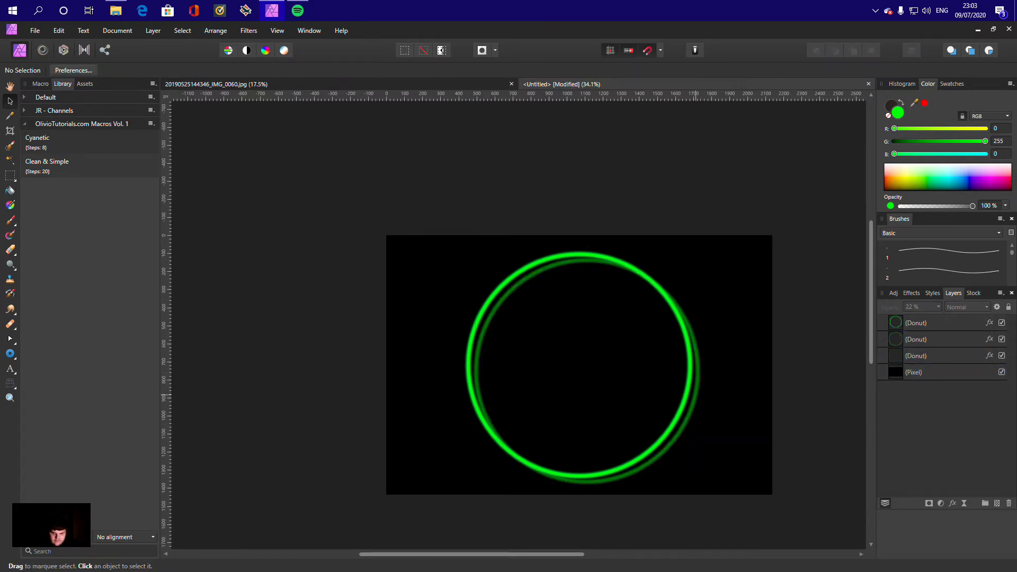
# - Move the faint ring closer to the bright rings, leaving it offset about 15 px right and down
pyautogui.click(695, 395)
pyautogui.moveTo(695, 395)
pyautogui.mouseDown()
pyautogui.moveTo(706, 391)
pyautogui.moveTo(704, 406)
pyautogui.moveTo(696, 396)
pyautogui.mouseUp()
pyautogui.click(789, 412)
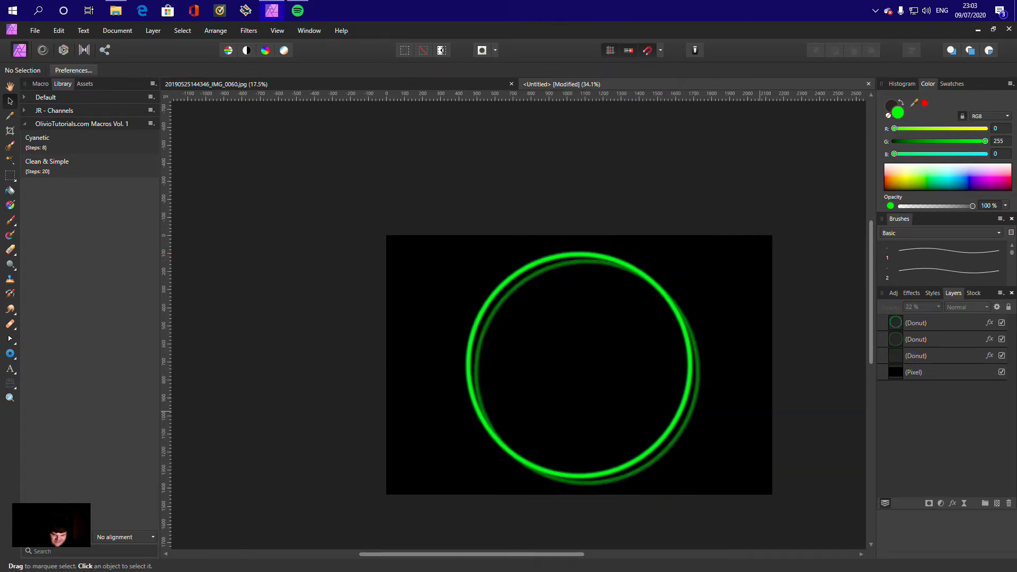
pyautogui.click(697, 402)
pyautogui.moveTo(697, 402); pyautogui.dragTo(691, 398)
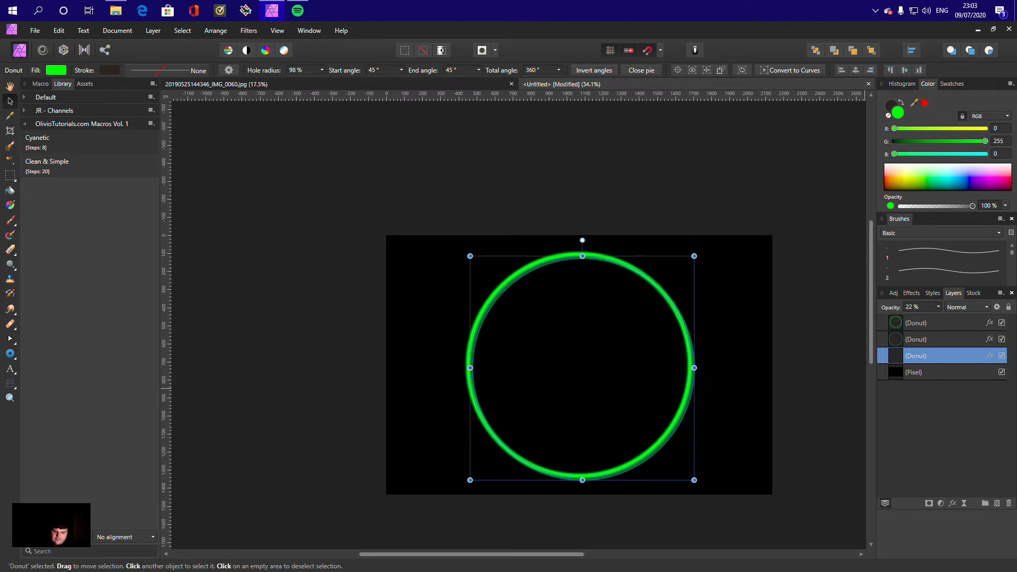
# - Delete the faint offset ring, then review the top donut's layer effects and deselect it
pyautogui.press('Delete')
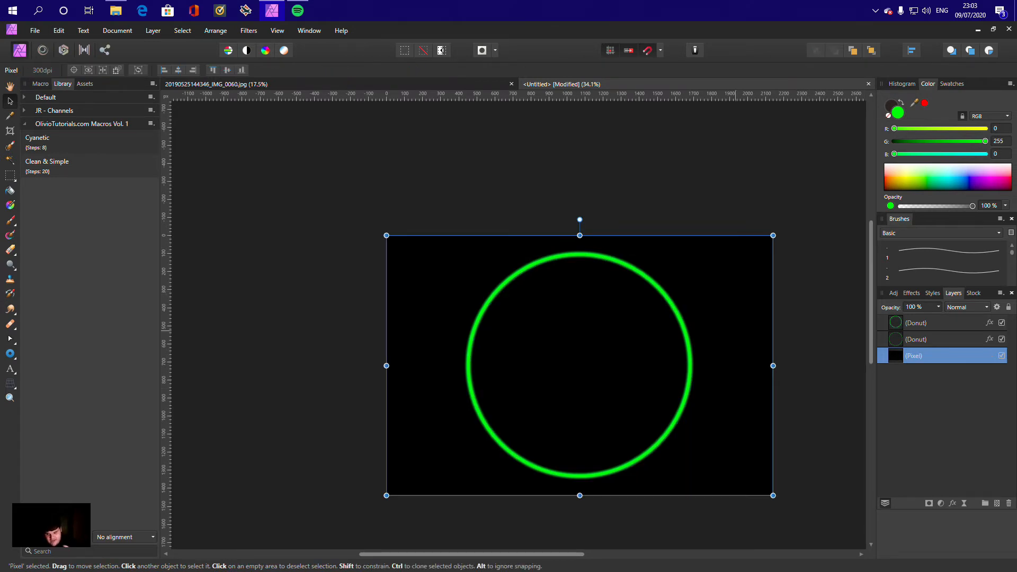
pyautogui.click(925, 324)
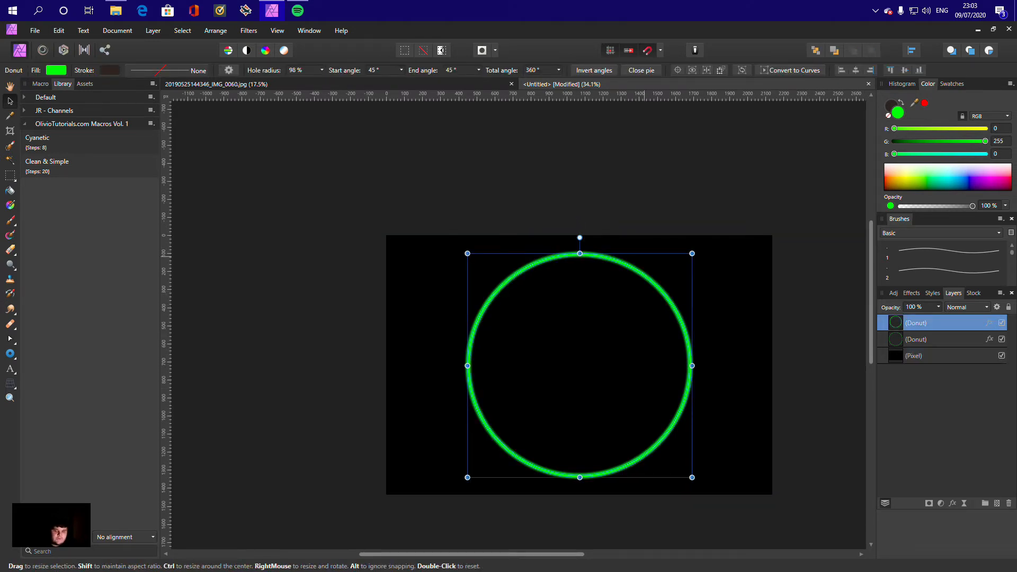
pyautogui.click(912, 293)
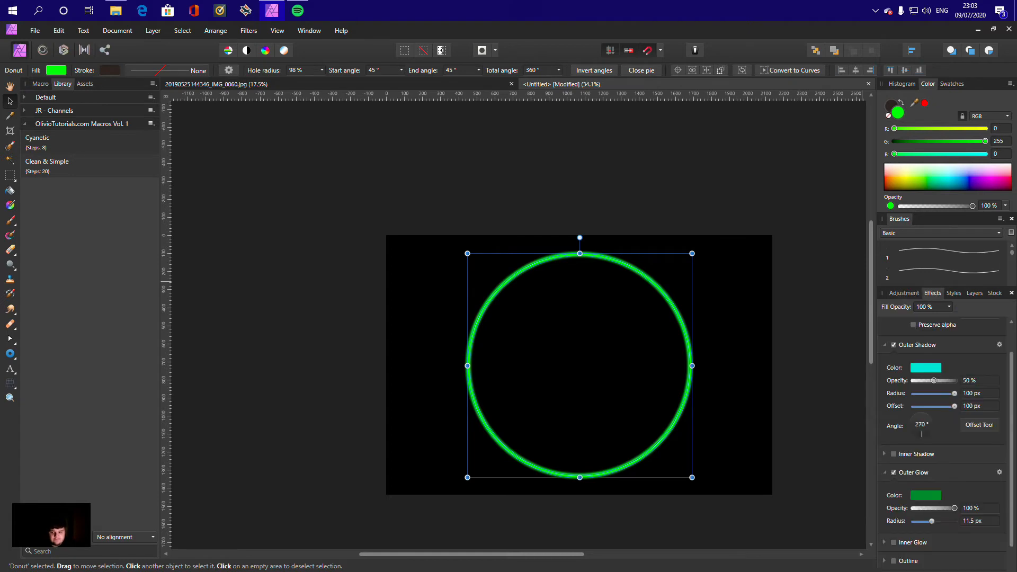
pyautogui.scroll(2, 948, 442)
pyautogui.scroll(-5, 945, 442)
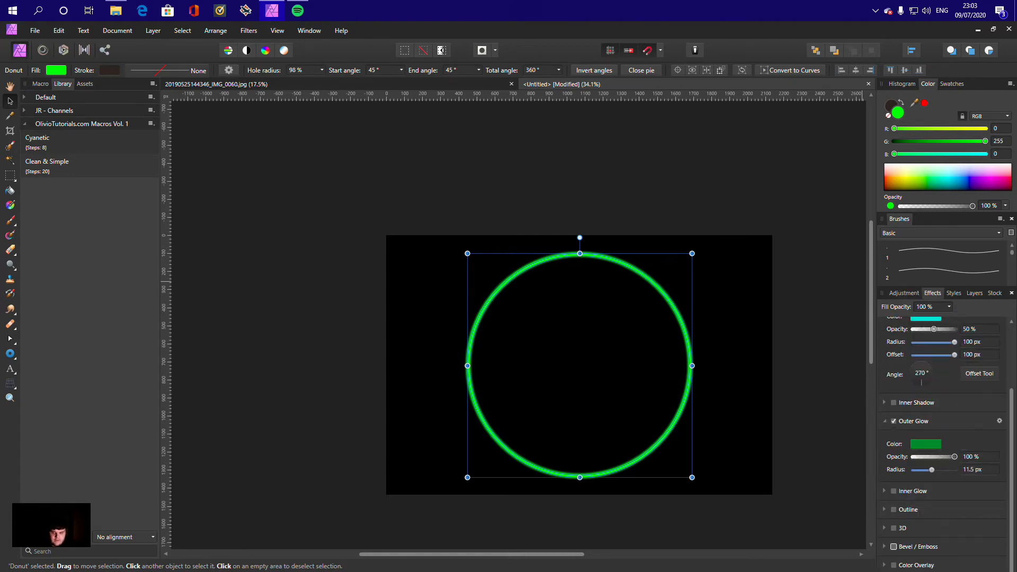
pyautogui.click(845, 406)
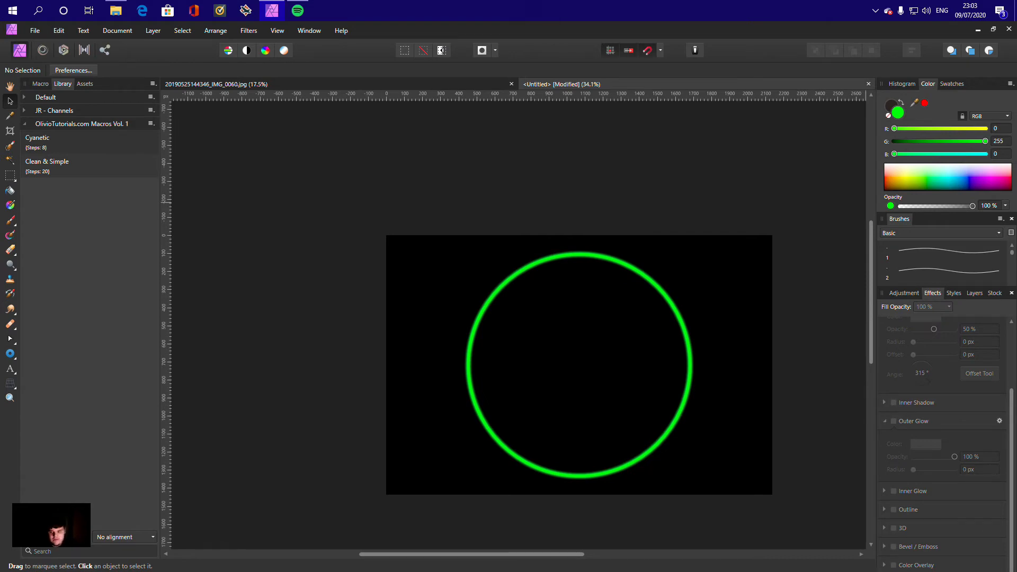
pyautogui.click(975, 293)
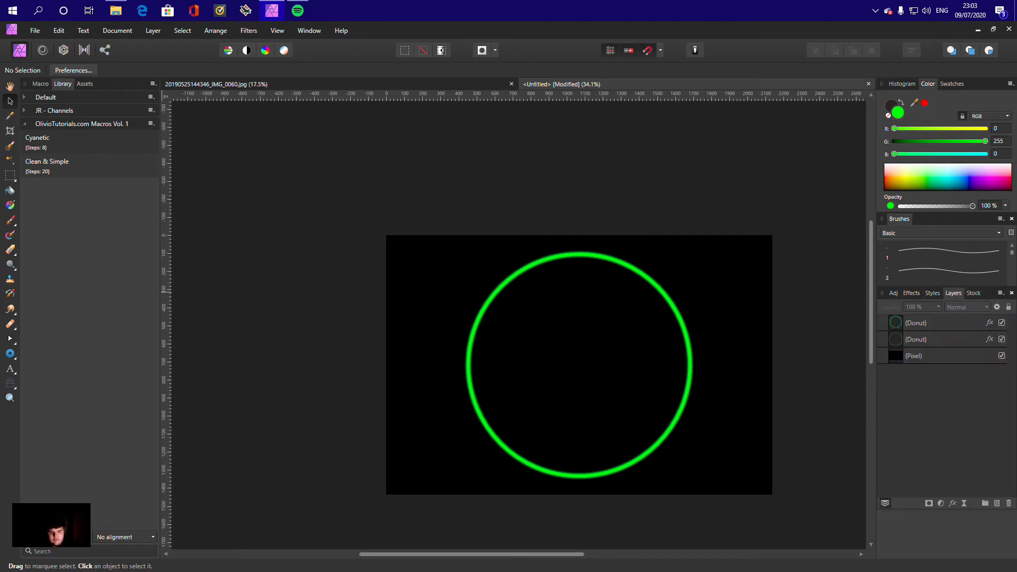
# - Add the art text "EDGE" at the ring's centre, coloured green (R 0, G 149, B 2)
pyautogui.click(9, 369)
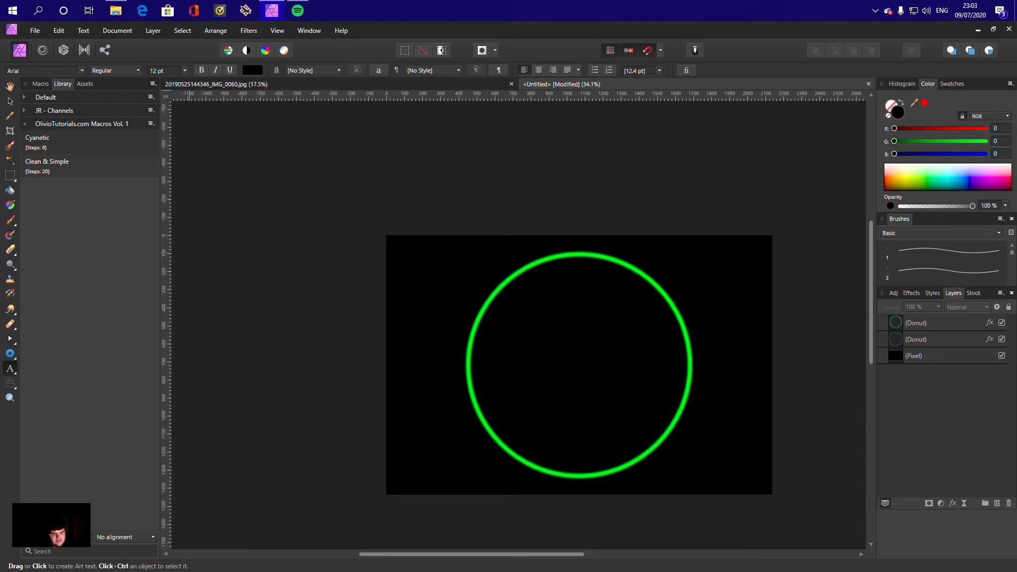
pyautogui.click(579, 365)
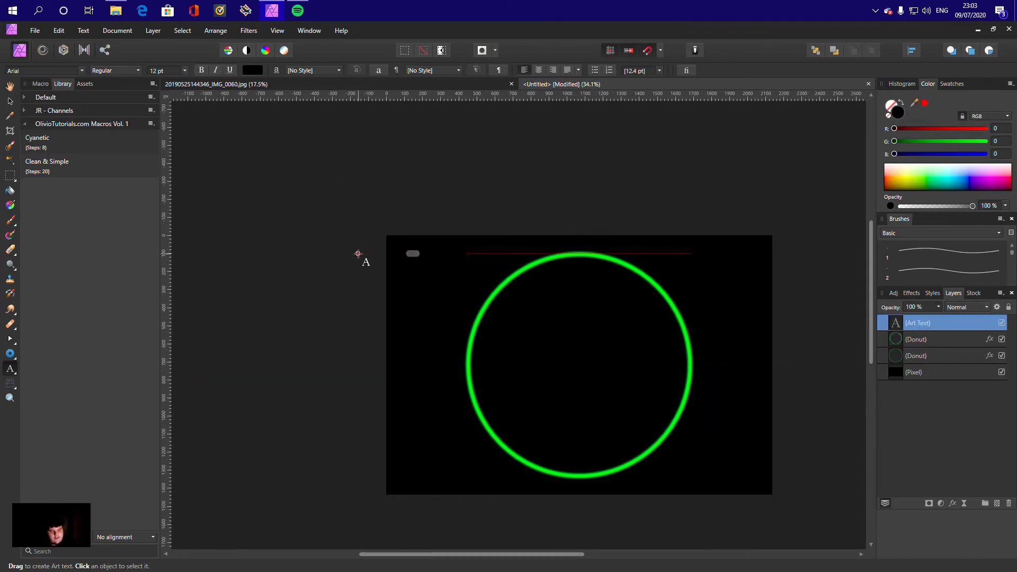
pyautogui.click(253, 70)
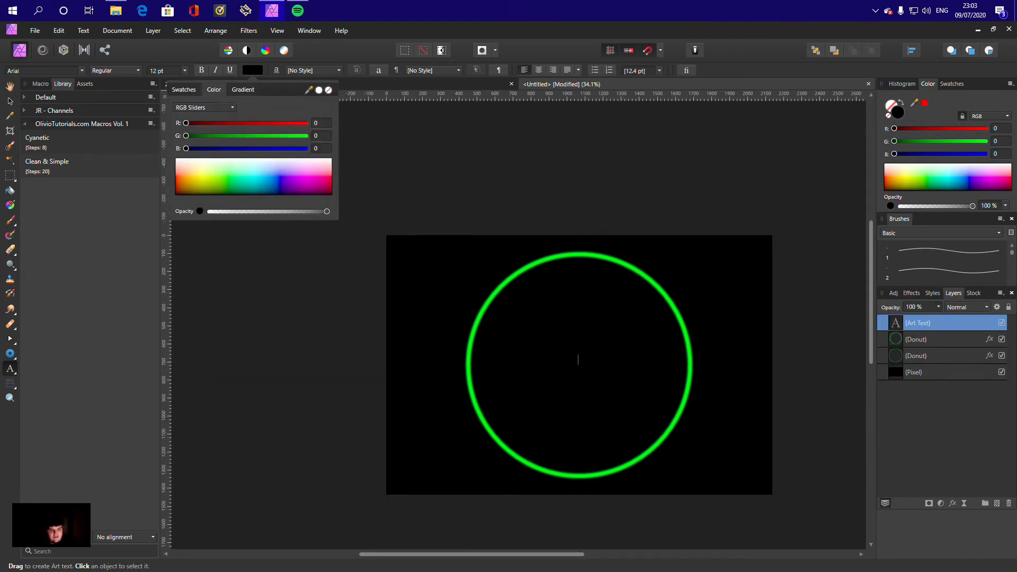
pyautogui.moveTo(228, 175)
pyautogui.mouseDown()
pyautogui.moveTo(228, 166)
pyautogui.moveTo(228, 177)
pyautogui.mouseUp()
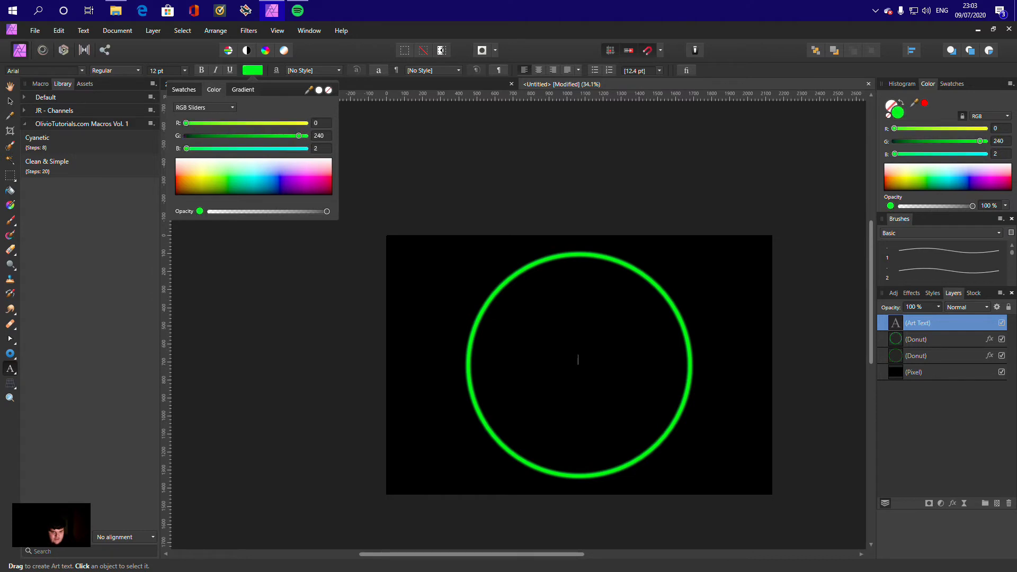
pyautogui.moveTo(299, 136); pyautogui.dragTo(255, 136)
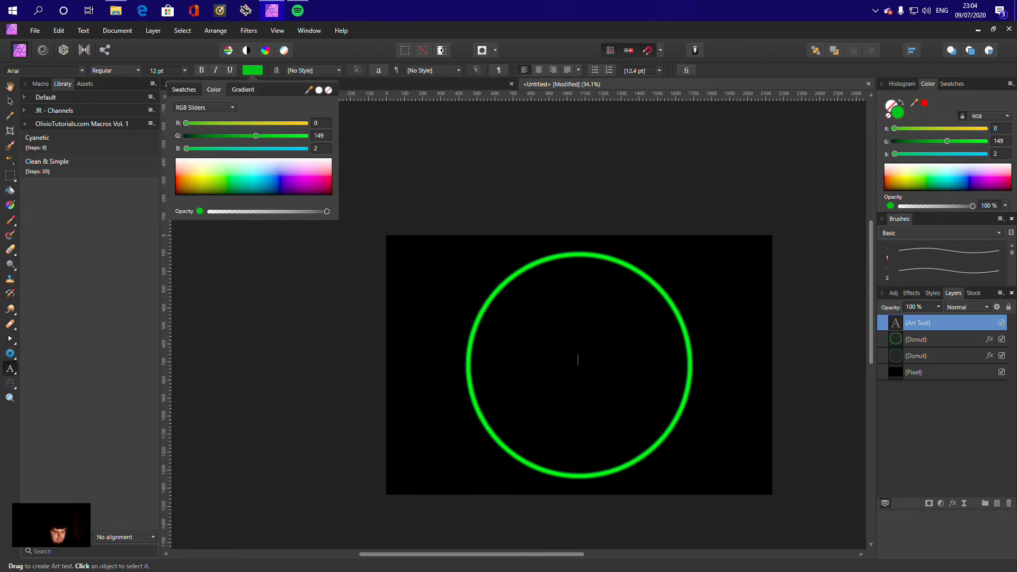
pyautogui.write('EDGE')
pyautogui.press('Escape')
# - Enlarge the EDGE text to 88.9 pt in the Demode font and centre it inside the ring
pyautogui.moveTo(578, 357); pyautogui.dragTo(439, 260)
pyautogui.moveTo(495, 338); pyautogui.dragTo(562, 358)
pyautogui.click(42, 70)
pyautogui.scroll(3, 133, 159)
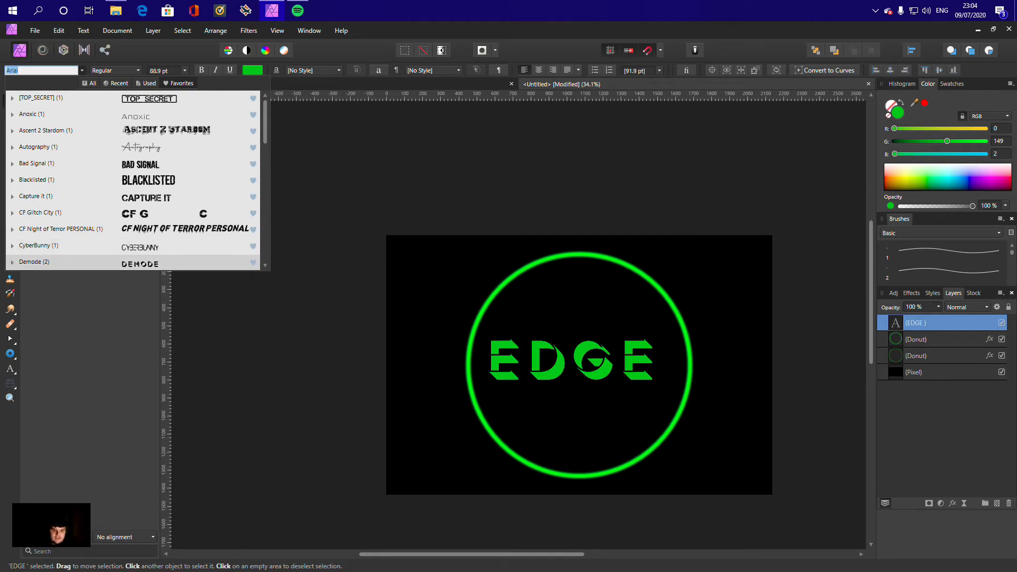
pyautogui.click(79, 262)
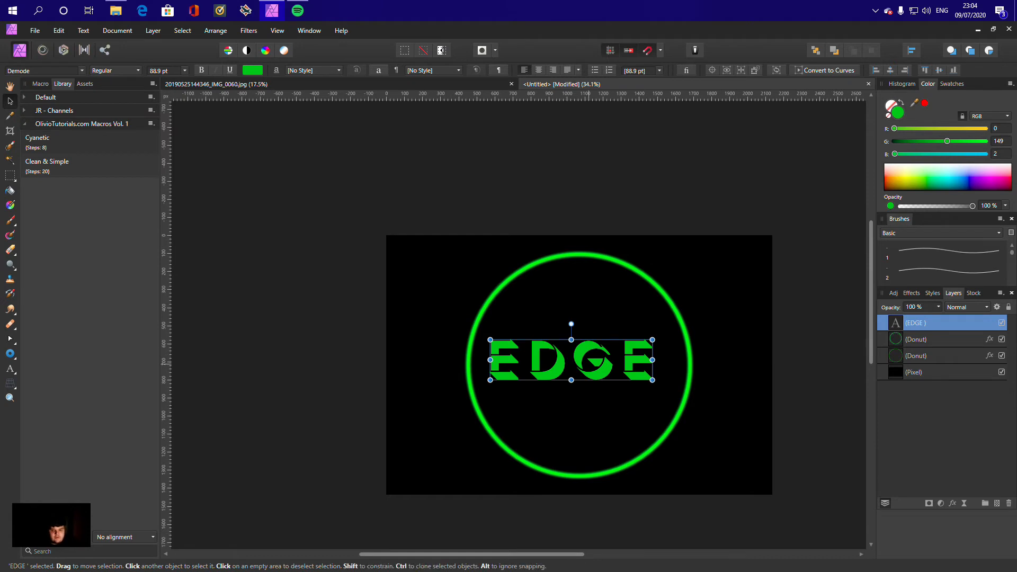
pyautogui.moveTo(585, 360); pyautogui.dragTo(594, 366)
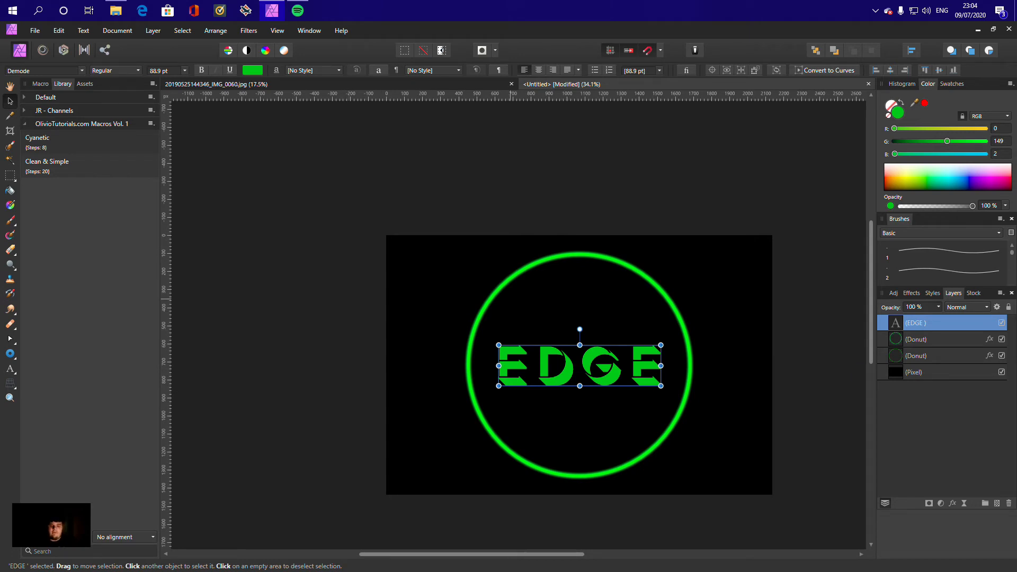
pyautogui.click(82, 70)
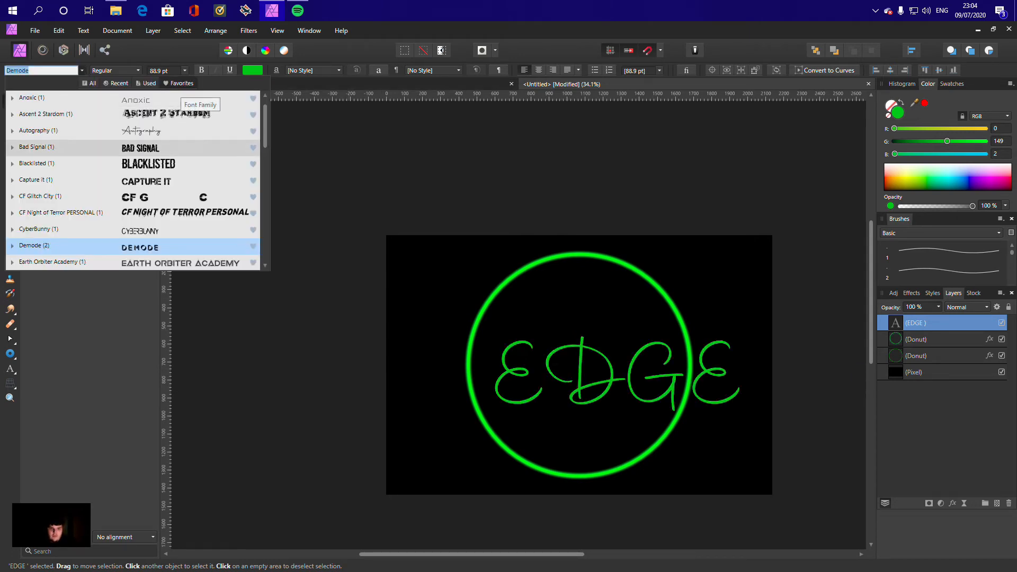
pyautogui.scroll(-7, 181, 213)
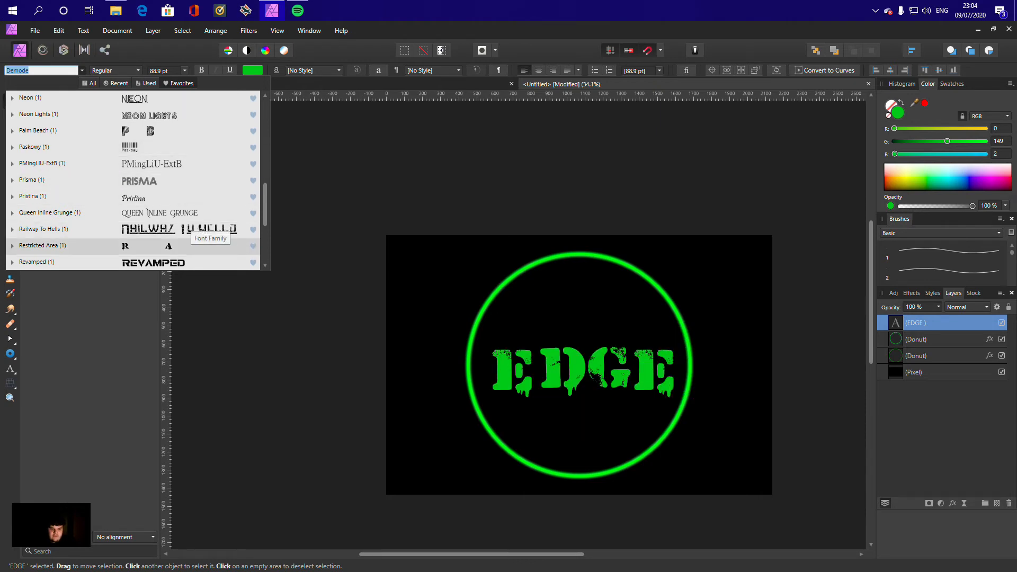
pyautogui.press('Escape')
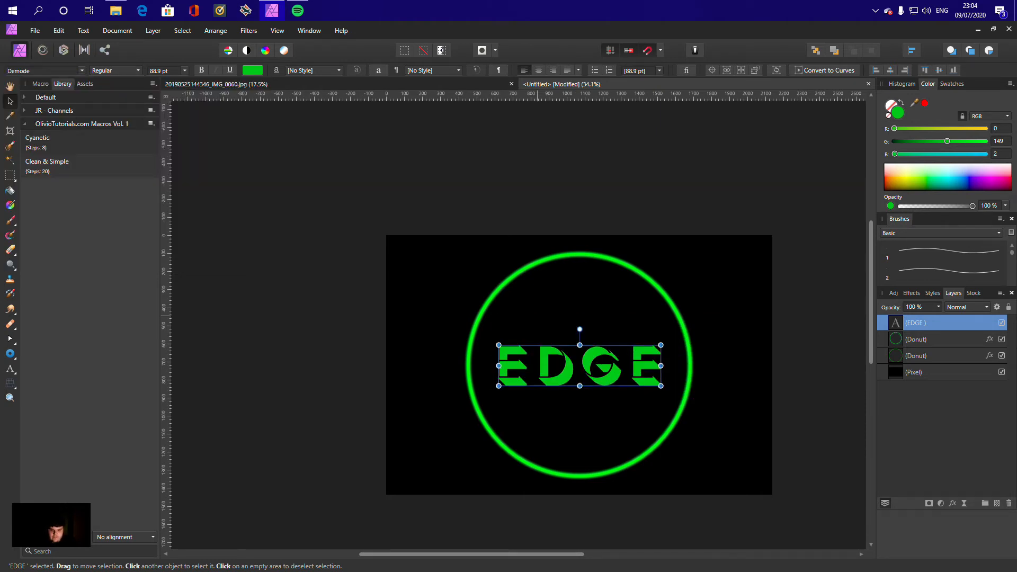
# - Darken the EDGE text slightly by setting its green channel to 147
pyautogui.scroll(1, 647, 381)
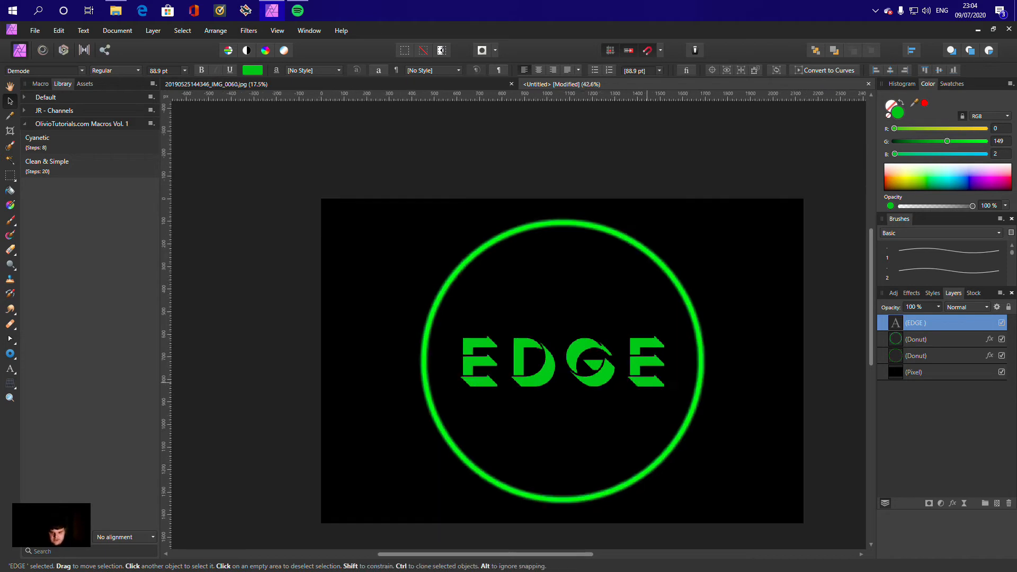
pyautogui.scroll(2, 674, 420)
pyautogui.scroll(-1, 674, 420)
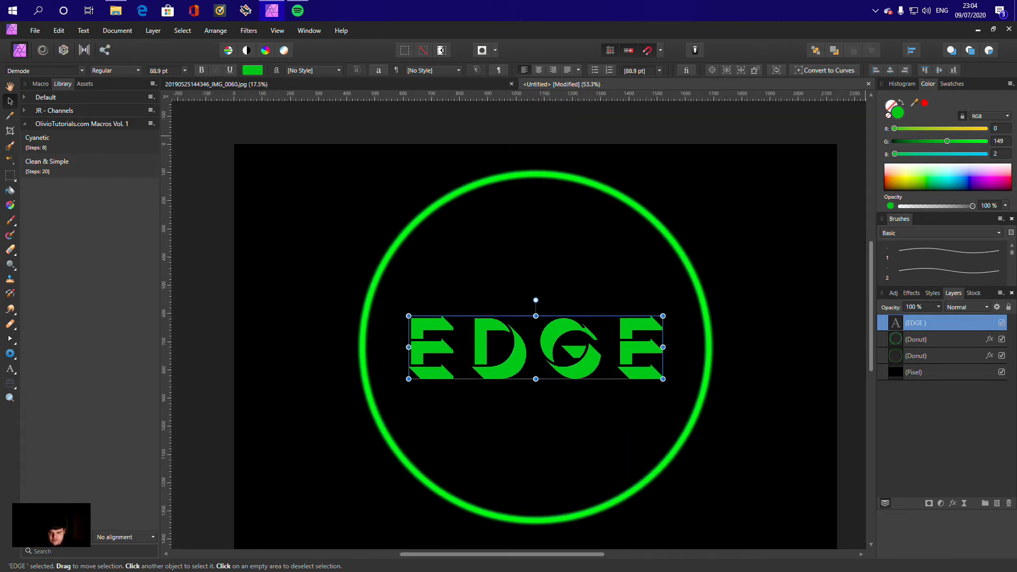
pyautogui.moveTo(947, 141)
pyautogui.mouseDown()
pyautogui.moveTo(912, 142)
pyautogui.moveTo(977, 141)
pyautogui.moveTo(912, 142)
pyautogui.moveTo(946, 141)
pyautogui.mouseUp()
pyautogui.moveTo(725, 218); pyautogui.dragTo(719, 223)
pyautogui.scroll(-1, 721, 222)
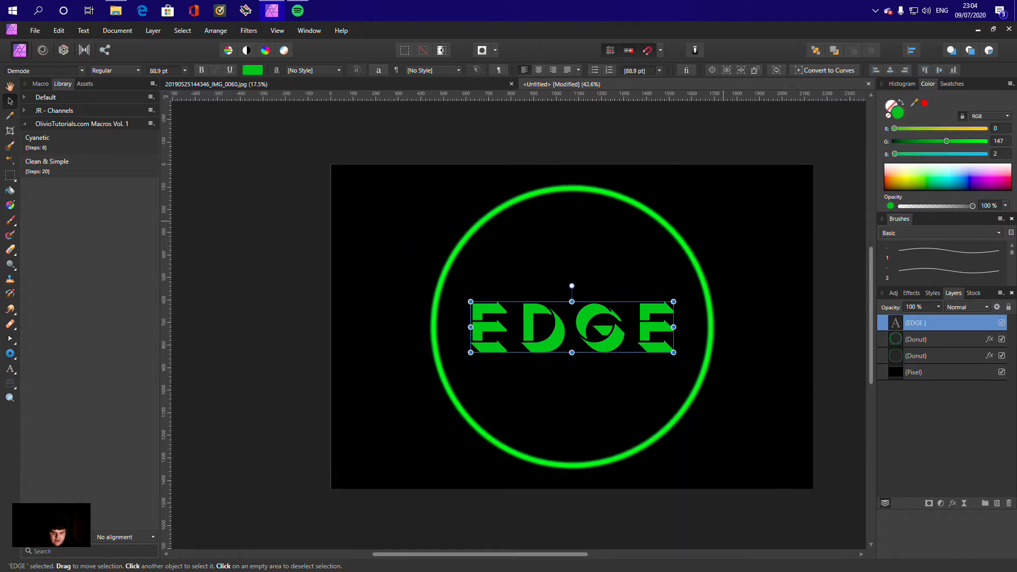
# - Duplicate the EDGE text layer and nudge the copy about 12 px right and 9 px down
pyautogui.press('alt')
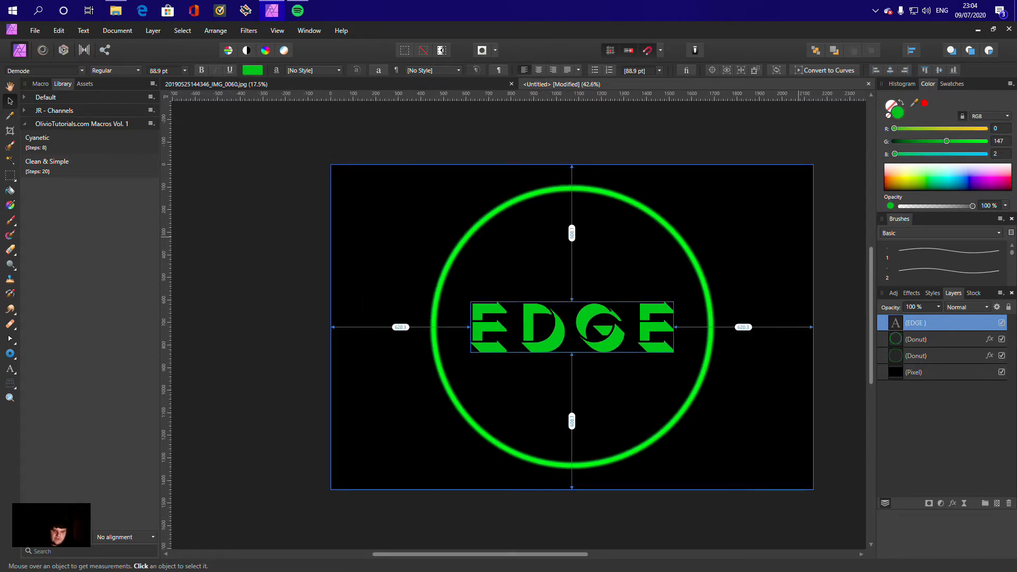
pyautogui.hotkey('ctrl', 'j')
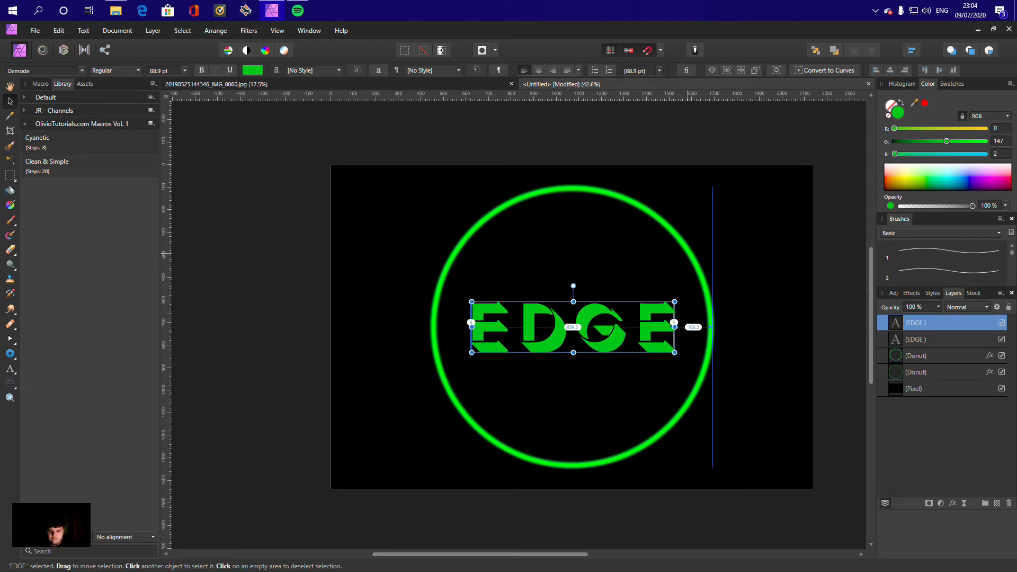
pyautogui.press('Right')
pyautogui.press('Right')
pyautogui.press('Right')
pyautogui.press('Right')
pyautogui.press('Right')
pyautogui.press('Right')
pyautogui.press('Right')
pyautogui.press('Right')
pyautogui.press('Down')
pyautogui.press('Down')
pyautogui.press('Down')
pyautogui.press('Down')
pyautogui.press('Down')
pyautogui.press('Down')
pyautogui.press('Down')
pyautogui.press('Down')
pyautogui.press('Down')
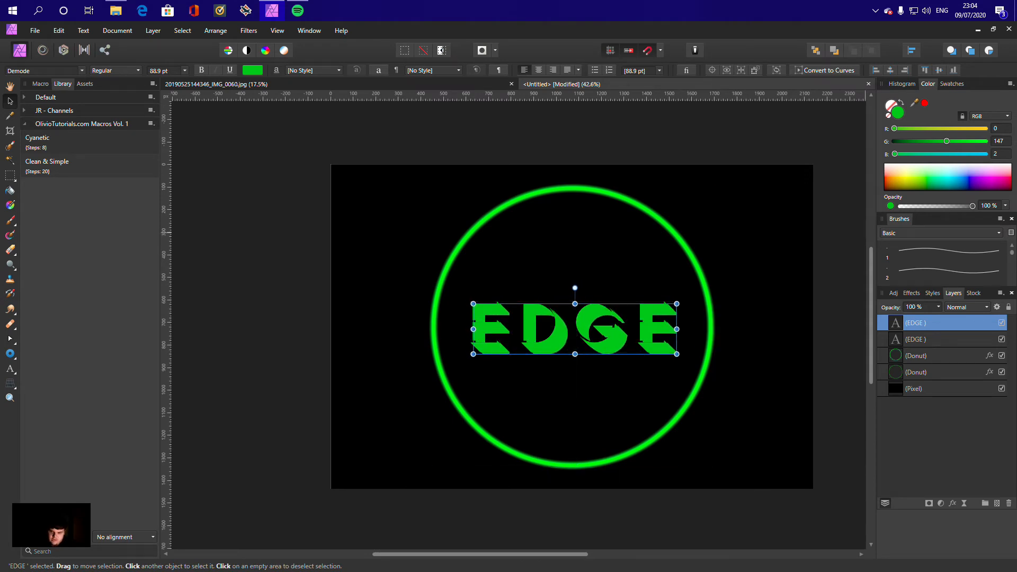
# - Recolour the upper EDGE copy dark olive green (R 12, G 29, B 0) and toggle its visibility to compare
pyautogui.moveTo(911, 179)
pyautogui.mouseDown()
pyautogui.moveTo(900, 190)
pyautogui.moveTo(943, 177)
pyautogui.moveTo(946, 164)
pyautogui.moveTo(919, 187)
pyautogui.mouseUp()
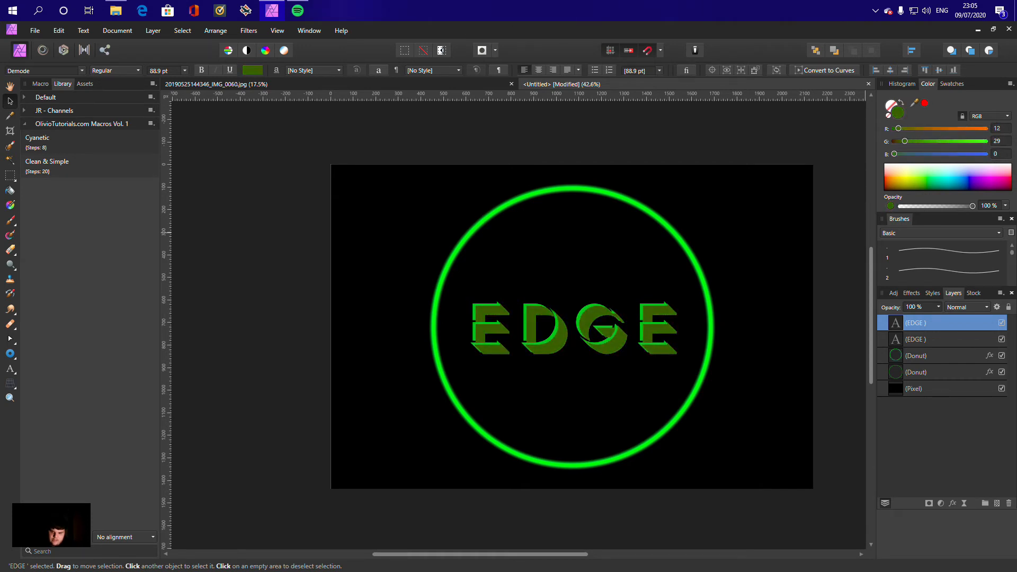
pyautogui.click(852, 309)
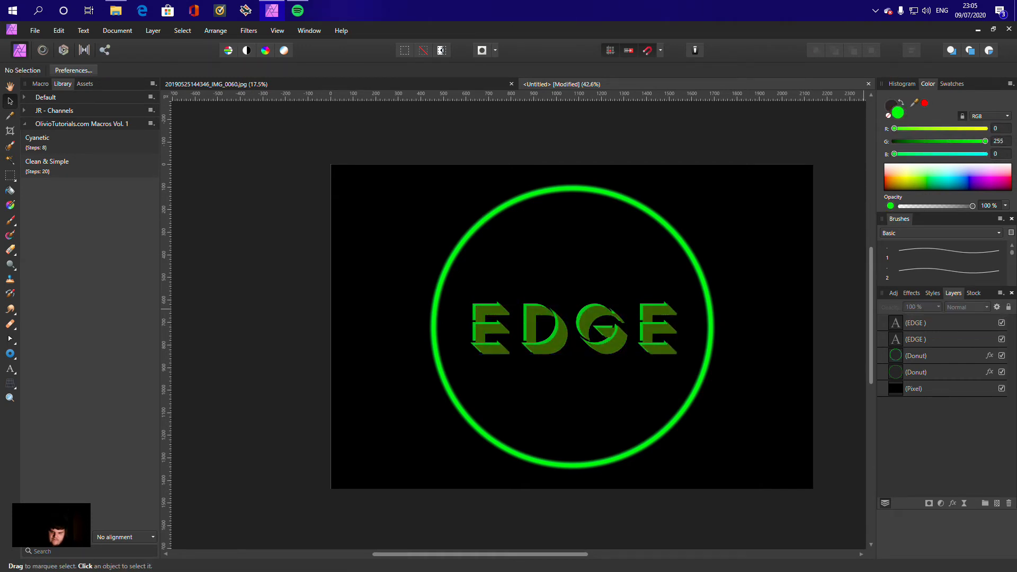
pyautogui.click(943, 323)
pyautogui.click(1002, 323)
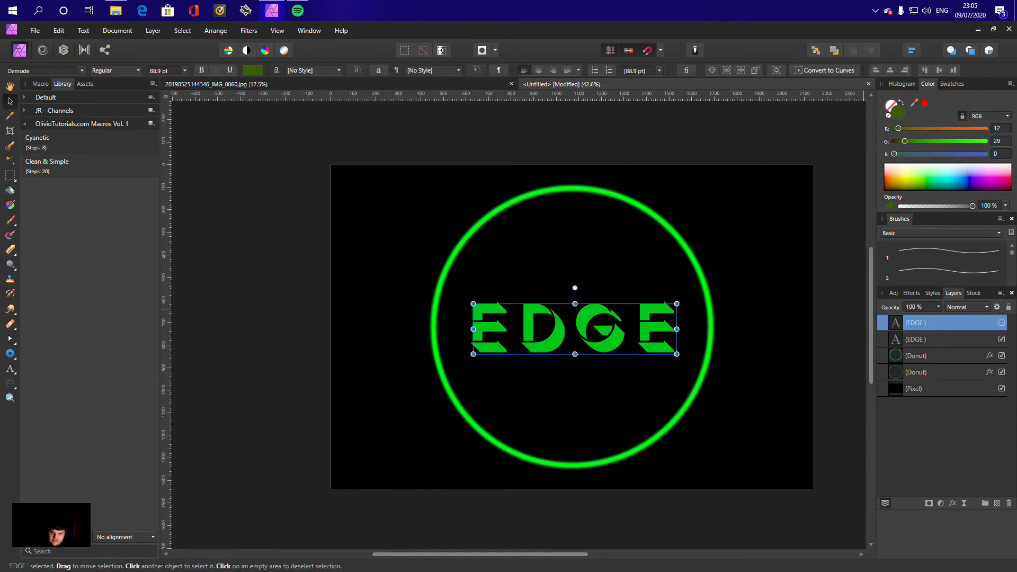
pyautogui.click(1001, 323)
pyautogui.click(848, 317)
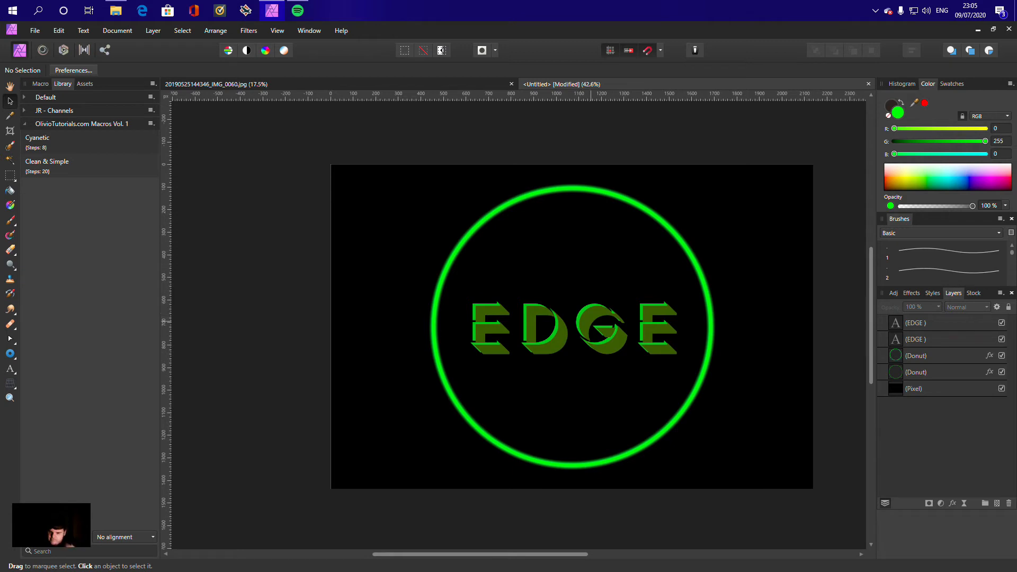
# - Enable the Bevel / Emboss effect on the lower EDGE text layer with a radius of 0 px
pyautogui.click(933, 339)
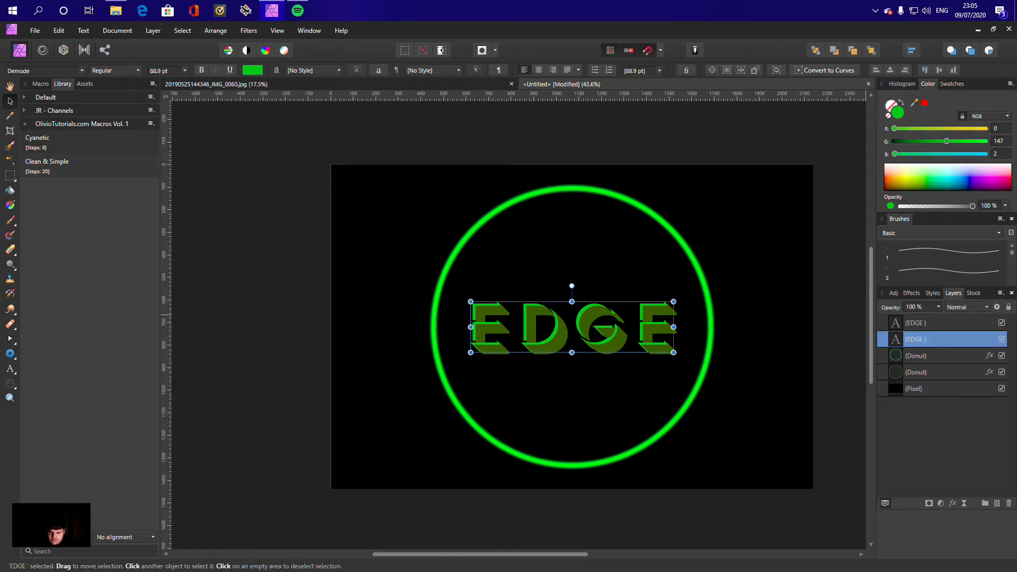
pyautogui.click(912, 293)
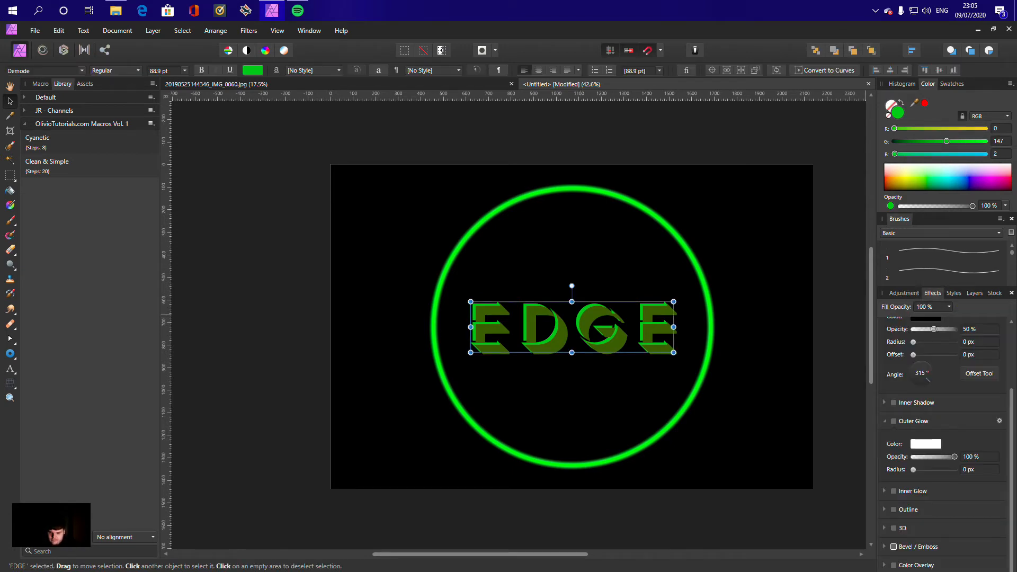
pyautogui.click(893, 547)
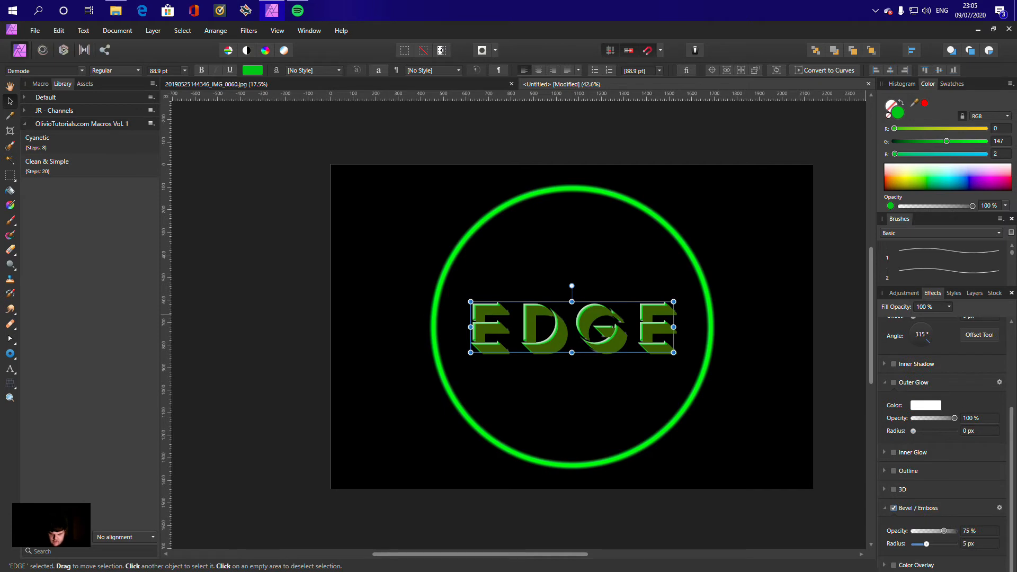
pyautogui.moveTo(927, 544)
pyautogui.mouseDown()
pyautogui.moveTo(950, 544)
pyautogui.moveTo(913, 545)
pyautogui.mouseUp()
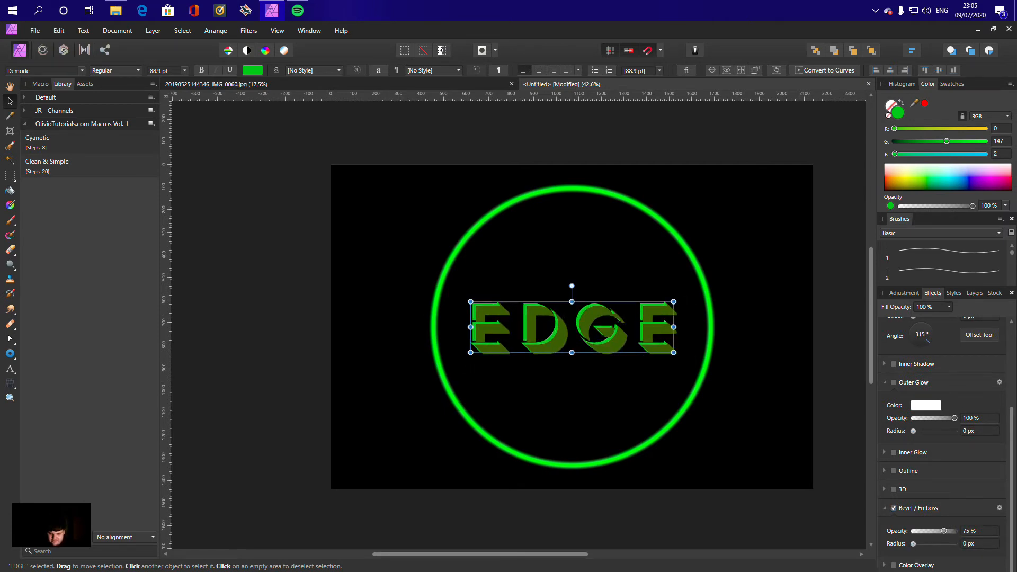
pyautogui.scroll(4, 943, 445)
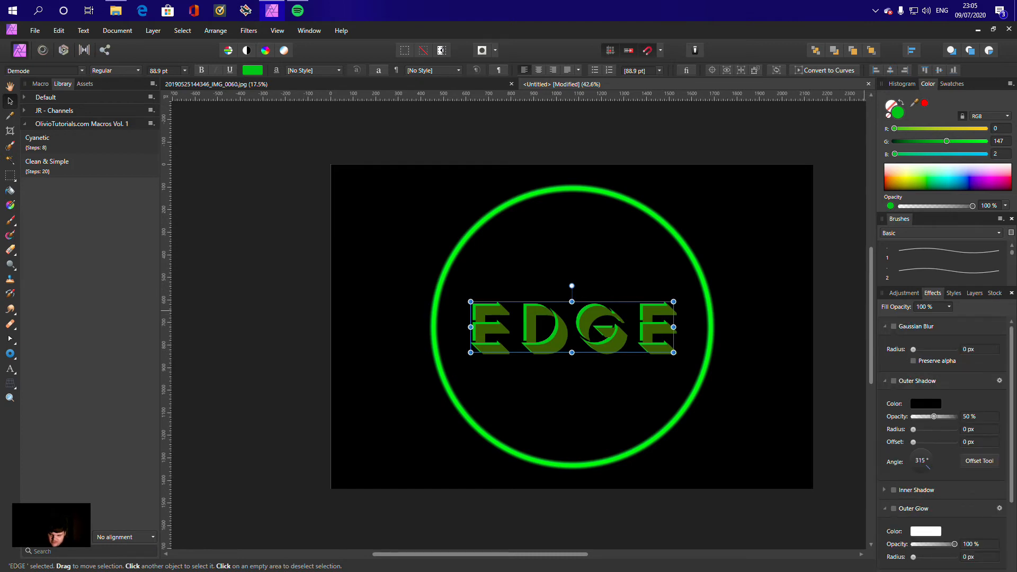
# - Duplicate the bright green EDGE text layer that lies beneath the dark olive copy
pyautogui.click(954, 293)
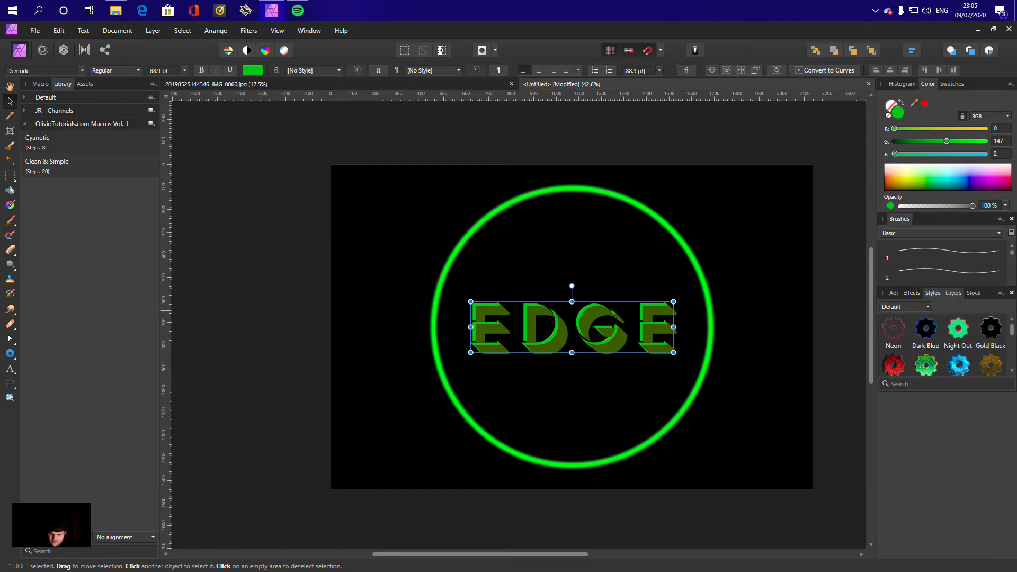
pyautogui.click(953, 293)
pyautogui.click(930, 323)
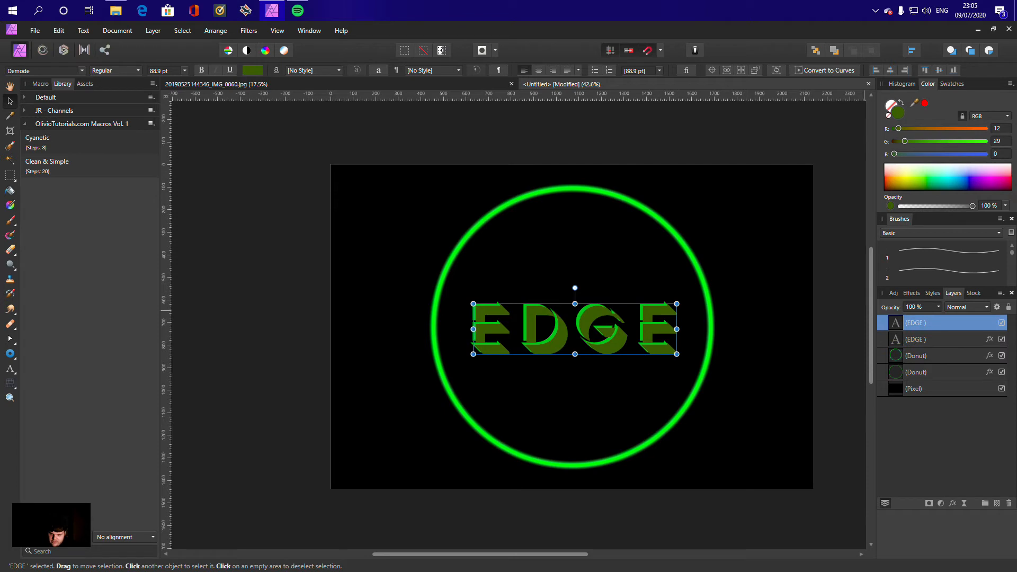
pyautogui.click(929, 339)
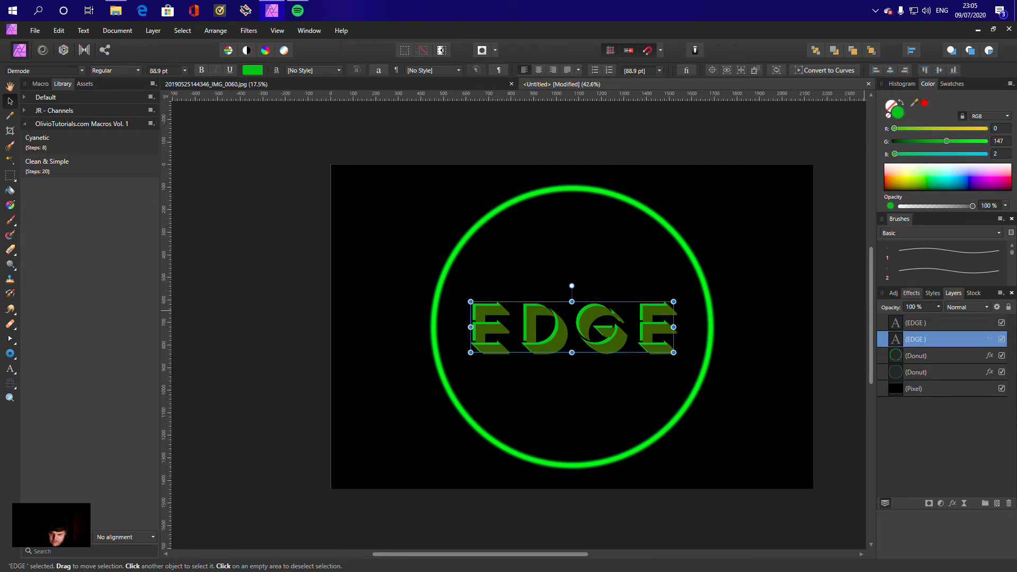
pyautogui.hotkey('ctrl', 'j')
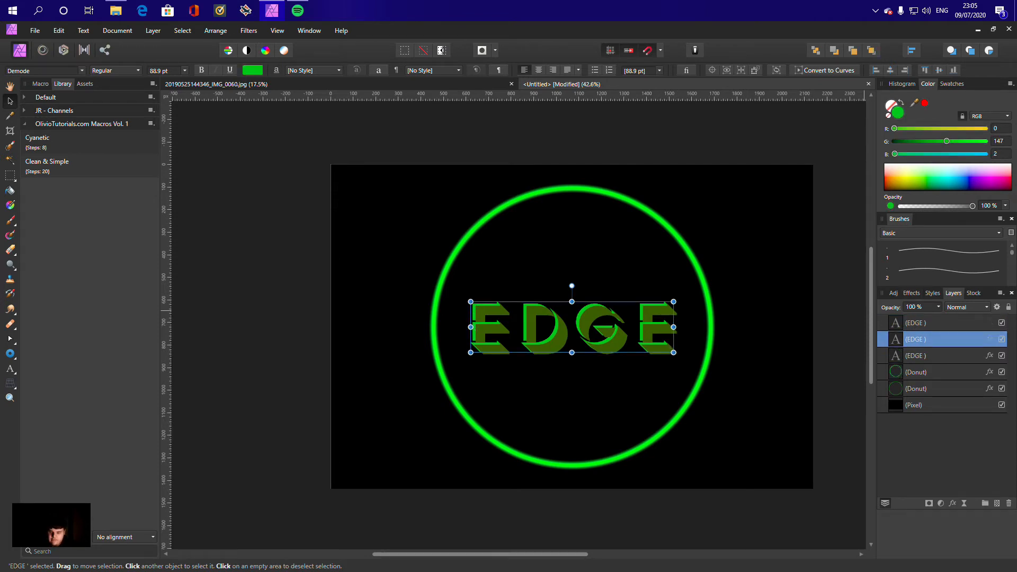
# - Apply a Gaussian Blur effect to the lowest EDGE text layer for a soft glow around the letters
pyautogui.click(929, 356)
pyautogui.click(911, 293)
pyautogui.click(894, 327)
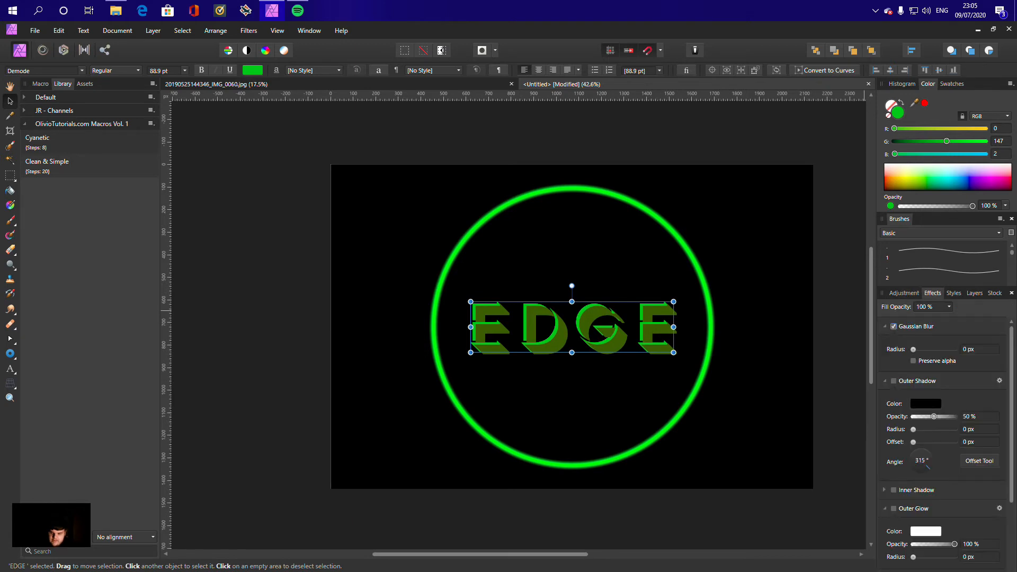
pyautogui.moveTo(913, 350)
pyautogui.mouseDown()
pyautogui.moveTo(941, 349)
pyautogui.moveTo(926, 350)
pyautogui.mouseUp()
pyautogui.click(730, 339)
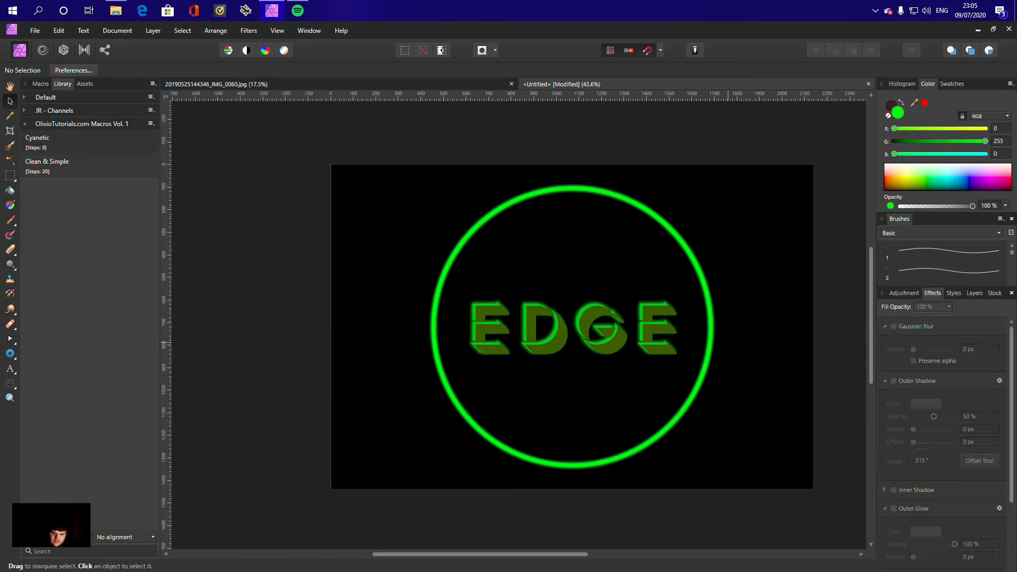
pyautogui.scroll(2, 729, 339)
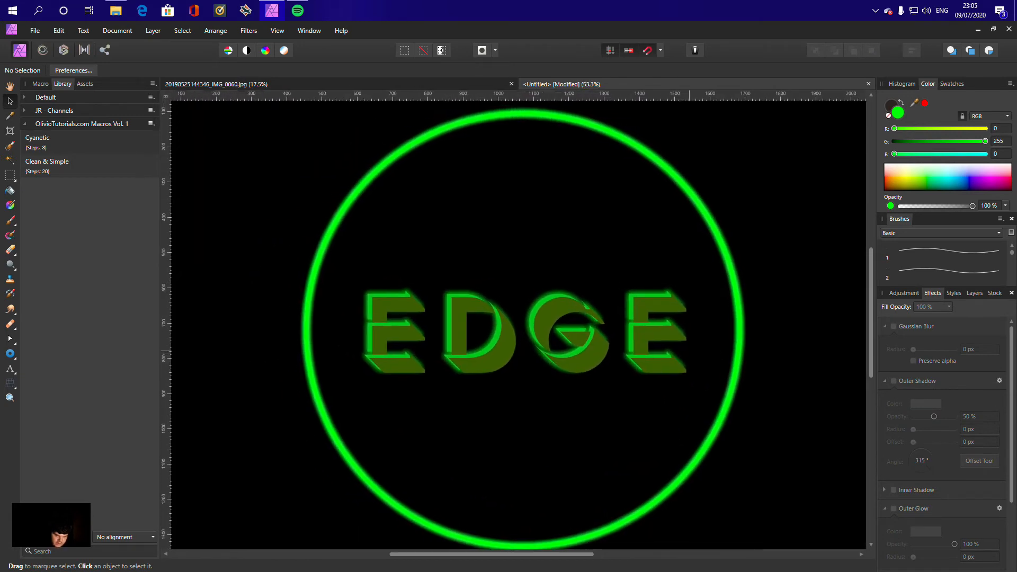
pyautogui.scroll(-2, 729, 339)
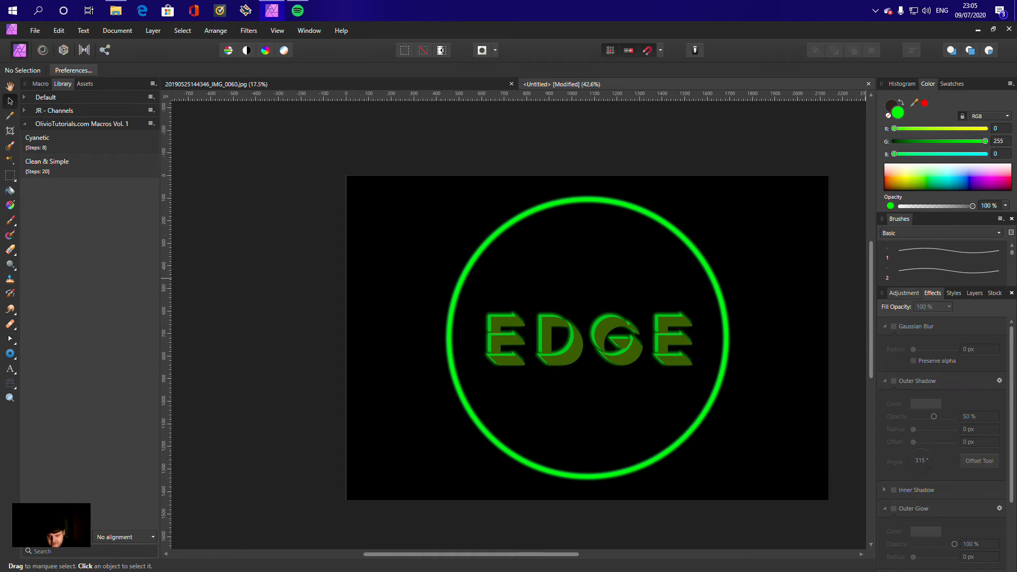
pyautogui.scroll(1, 815, 299)
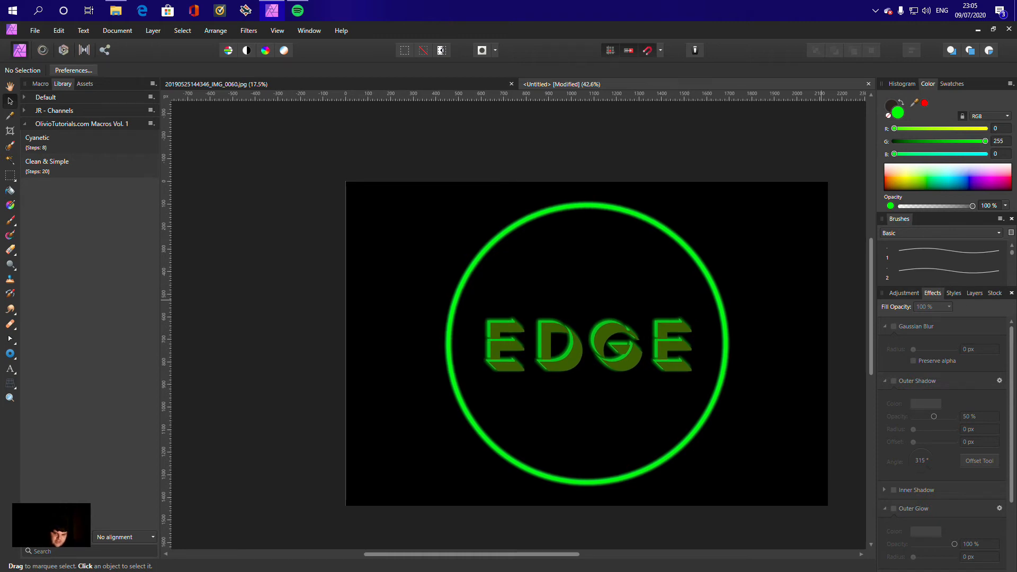
pyautogui.scroll(-1, 814, 300)
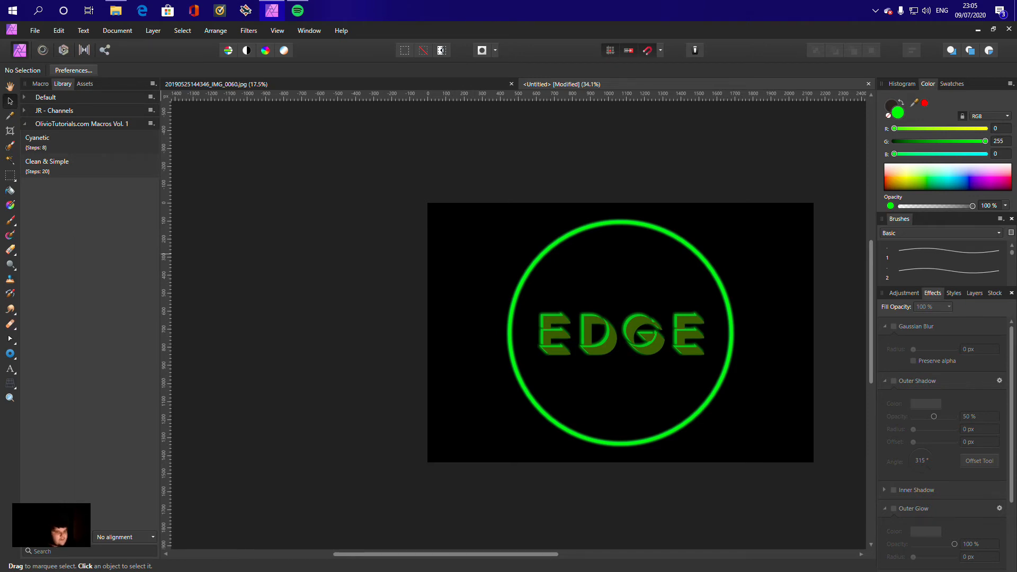
# - Choose the Paint Brush tool and use the ring's bright green, sampled from the canvas, as the paint colour (R 0, G 254, B 0)
pyautogui.click(9, 220)
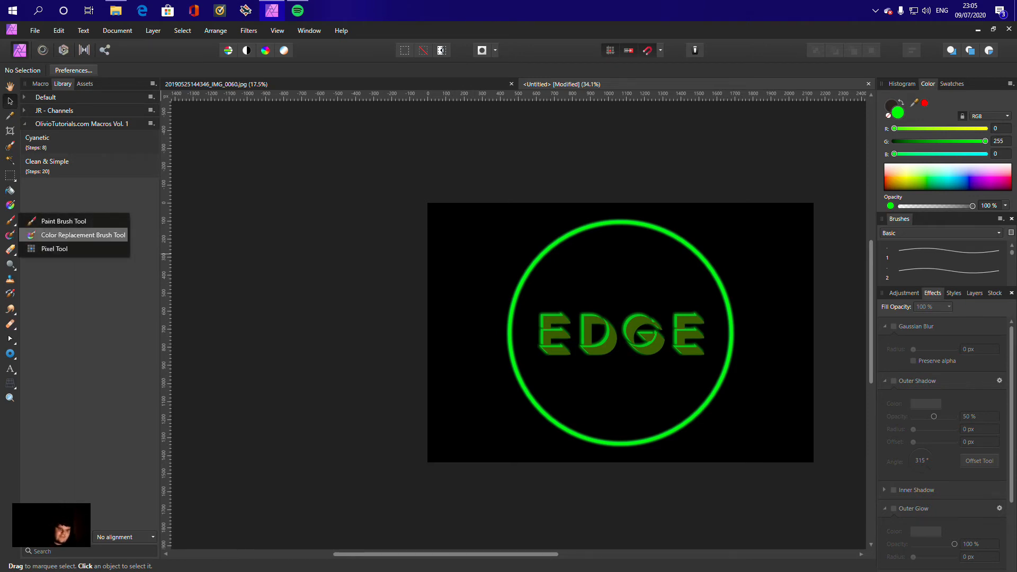
pyautogui.click(45, 220)
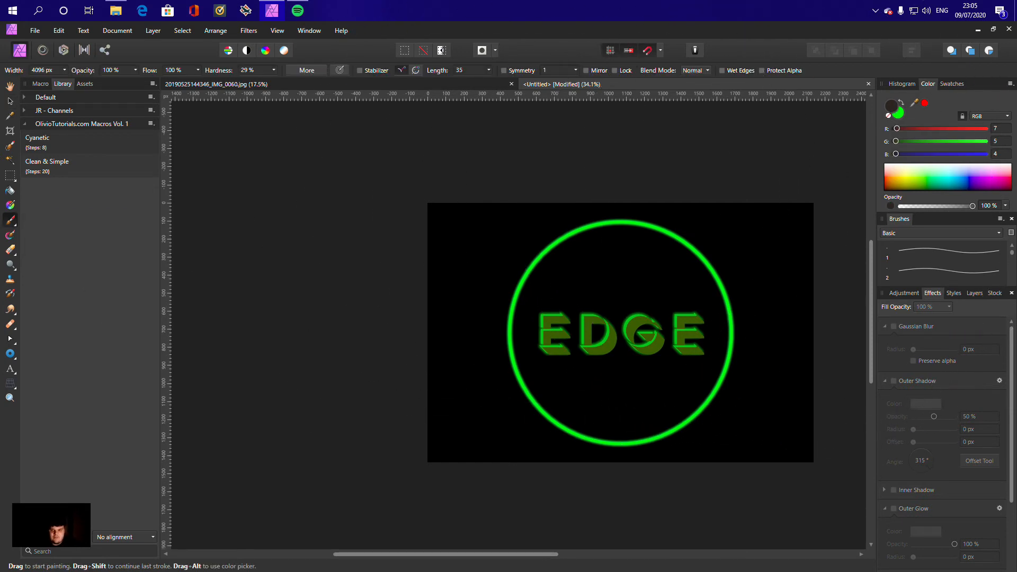
pyautogui.moveTo(929, 179); pyautogui.dragTo(930, 187)
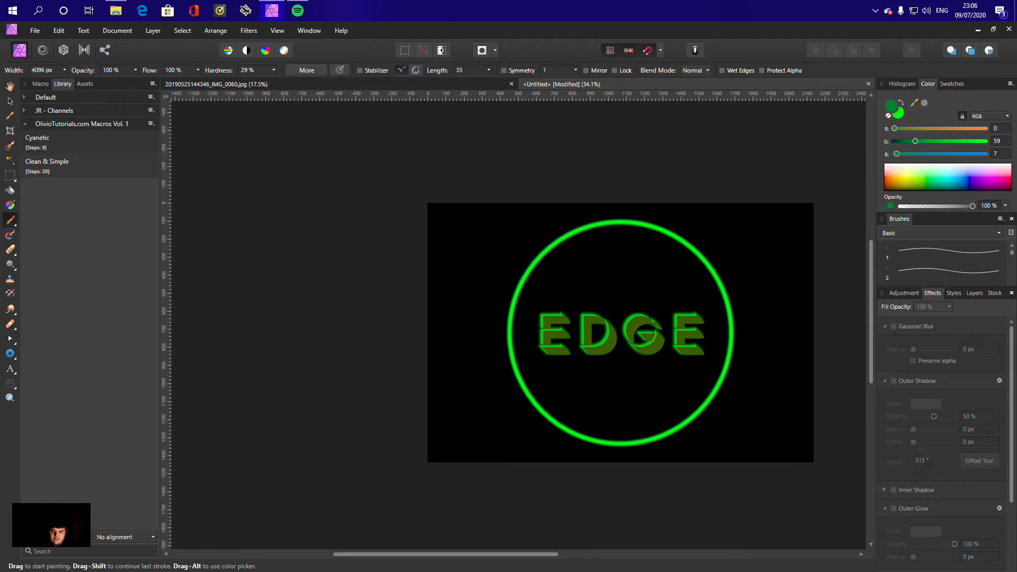
pyautogui.moveTo(915, 102); pyautogui.dragTo(696, 252)
pyautogui.click(924, 103)
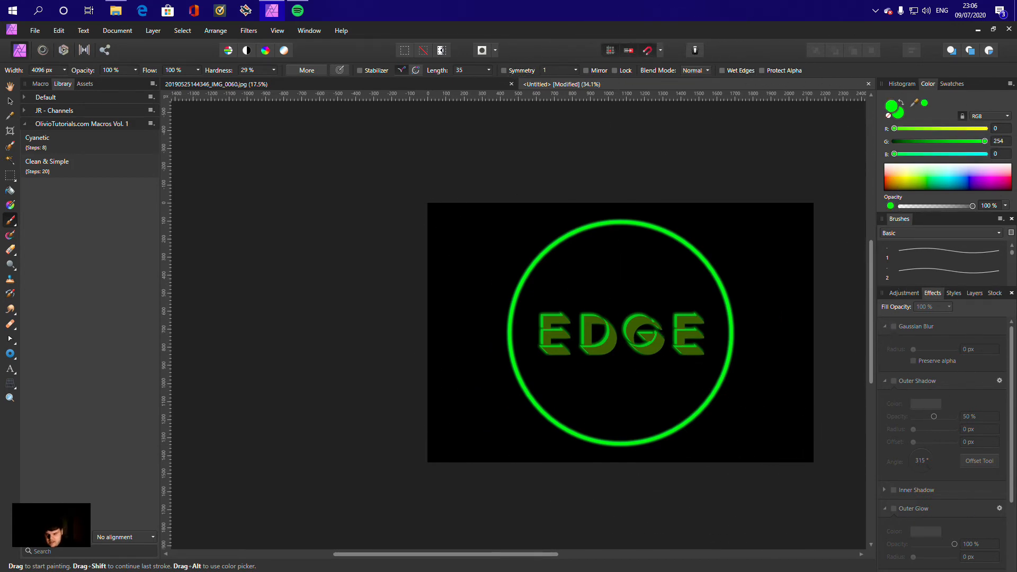
# - Target the black background pixel layer and resize the brush to about 2000 px for a glow behind the logo
pyautogui.click(975, 293)
pyautogui.click(922, 405)
pyautogui.moveTo(818, 387); pyautogui.dragTo(630, 377)
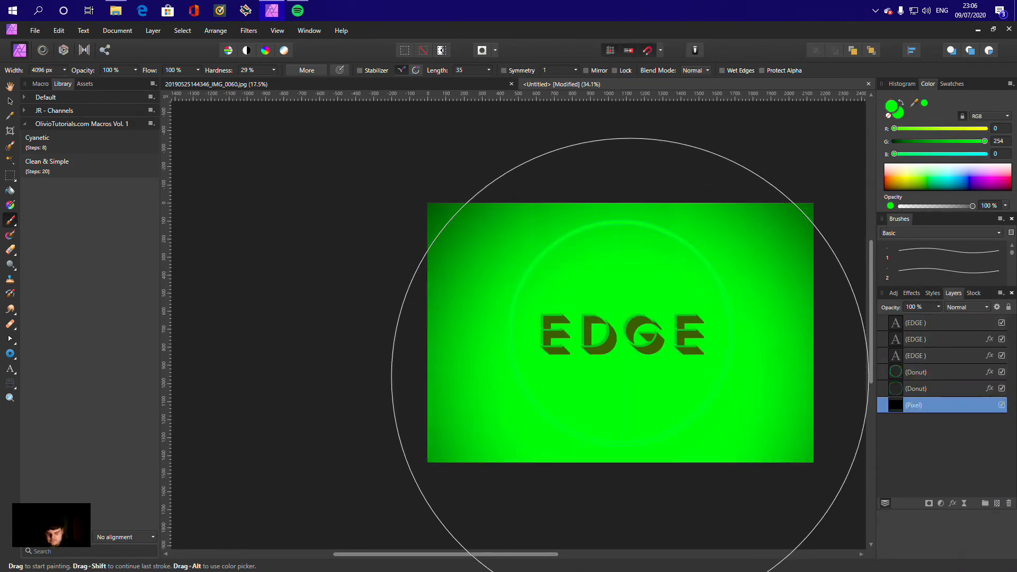
pyautogui.press('[')
pyautogui.press('[')
pyautogui.press('[')
pyautogui.press('[')
pyautogui.press('[')
pyautogui.press('[')
pyautogui.press('[')
pyautogui.press('[')
pyautogui.press('[')
pyautogui.press('[')
pyautogui.press('[')
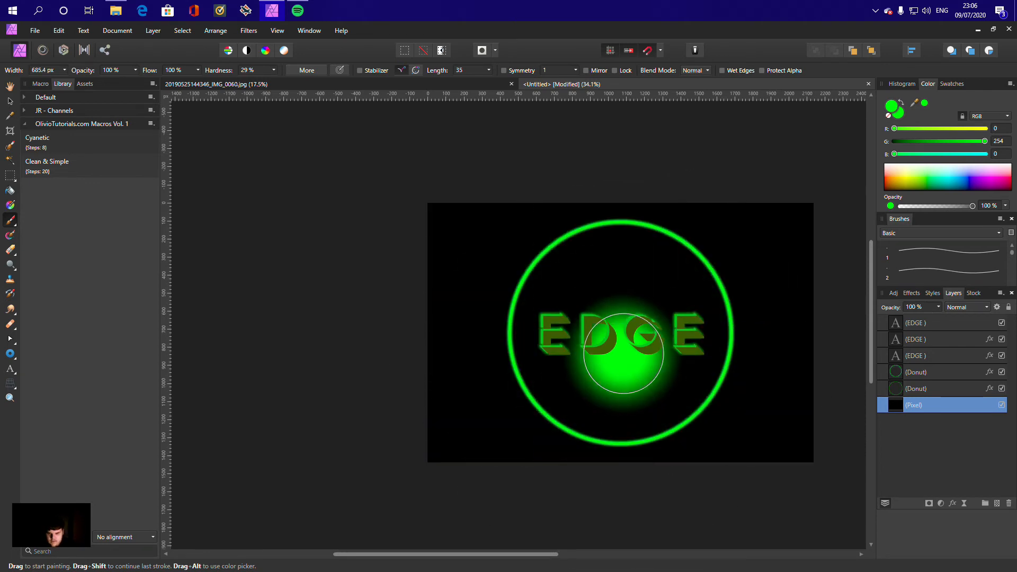
pyautogui.press(']')
pyautogui.press(']')
pyautogui.press(']')
pyautogui.press(']')
pyautogui.press(']')
pyautogui.press(']')
pyautogui.press(']')
pyautogui.press(']')
pyautogui.press(']')
pyautogui.press(']')
pyautogui.press(']')
pyautogui.press(']')
pyautogui.press(']')
pyautogui.press('[')
pyautogui.press('[')
pyautogui.press('[')
pyautogui.press('[')
pyautogui.press('[')
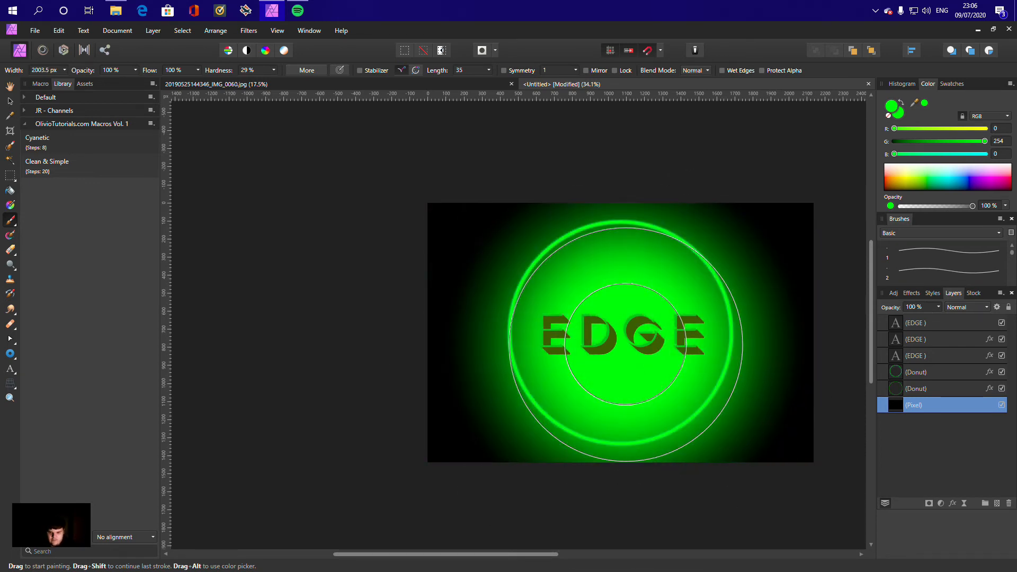
# - Try a full-strength green dab behind the logo, undo it, and set the brush to 25% opacity and 14% hardness
pyautogui.click(626, 344)
pyautogui.hotkey('ctrl', 'z')
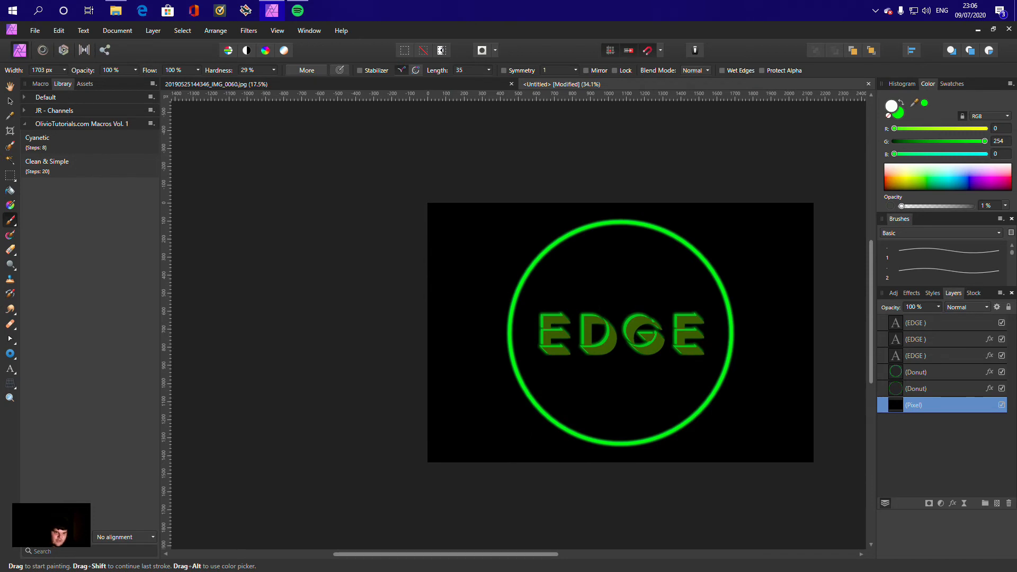
pyautogui.click(135, 70)
pyautogui.click(274, 70)
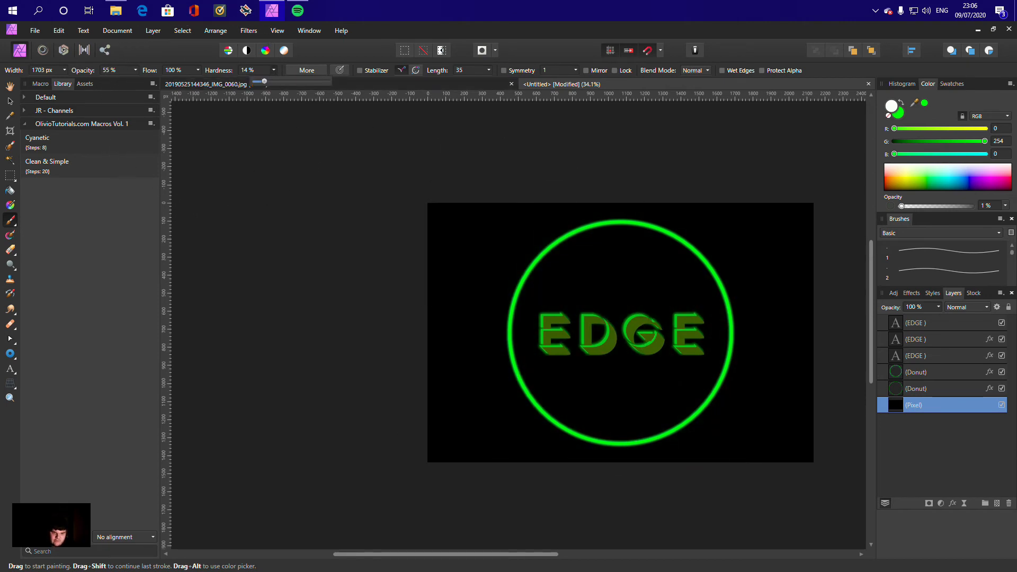
pyautogui.click(135, 71)
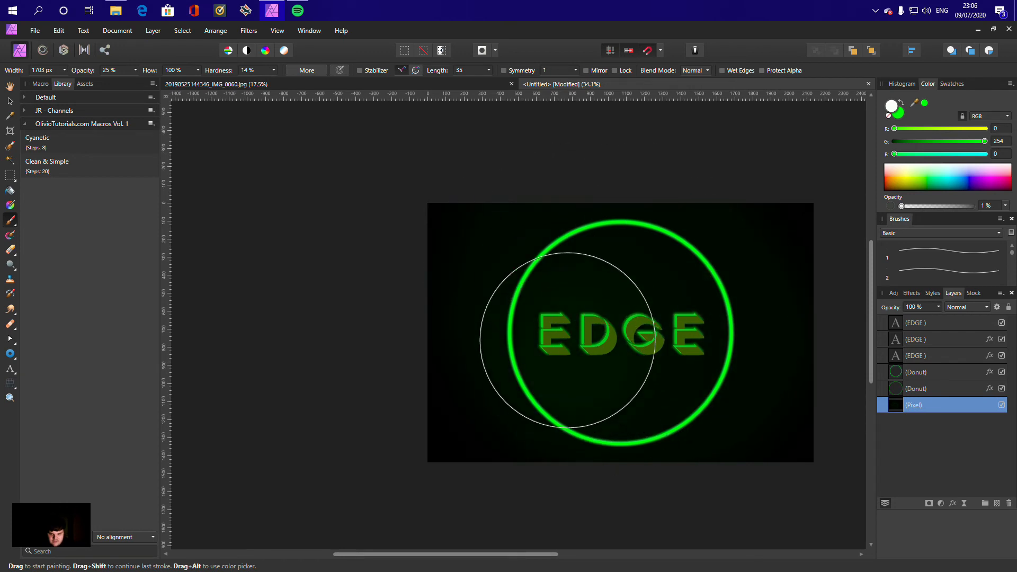
# - Shrink the brush to about 335 px and paint a soft green glow along the ring on the background layer
pyautogui.press('[')
pyautogui.press('[')
pyautogui.press('[')
pyautogui.press('[')
pyautogui.press('[')
pyautogui.press('[')
pyautogui.press('[')
pyautogui.press('[')
pyautogui.press('[')
pyautogui.press('[')
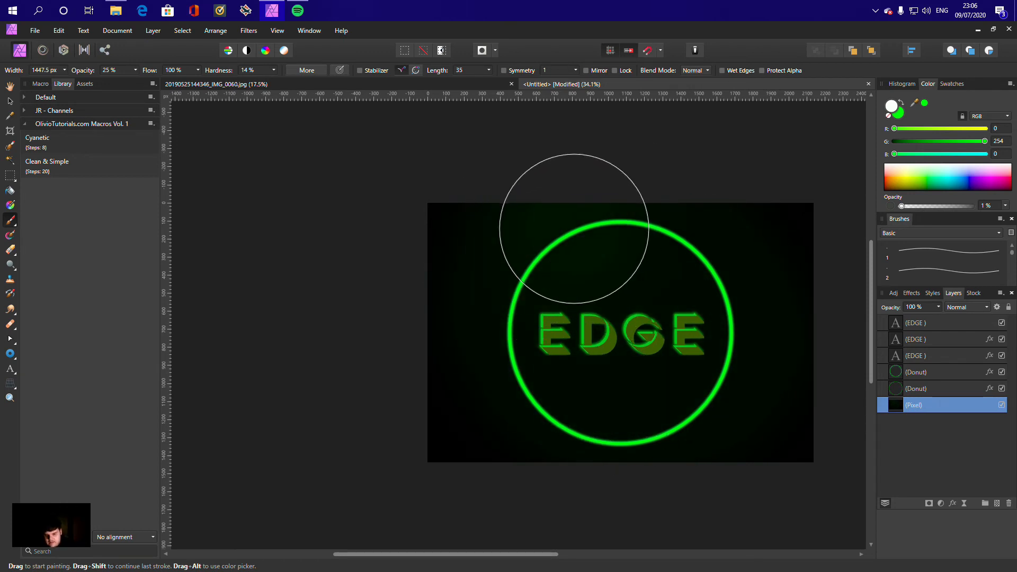
pyautogui.moveTo(518, 276)
pyautogui.mouseDown()
pyautogui.moveTo(506, 333)
pyautogui.moveTo(517, 364)
pyautogui.moveTo(544, 407)
pyautogui.moveTo(593, 434)
pyautogui.moveTo(683, 425)
pyautogui.moveTo(719, 401)
pyautogui.moveTo(734, 374)
pyautogui.mouseUp()
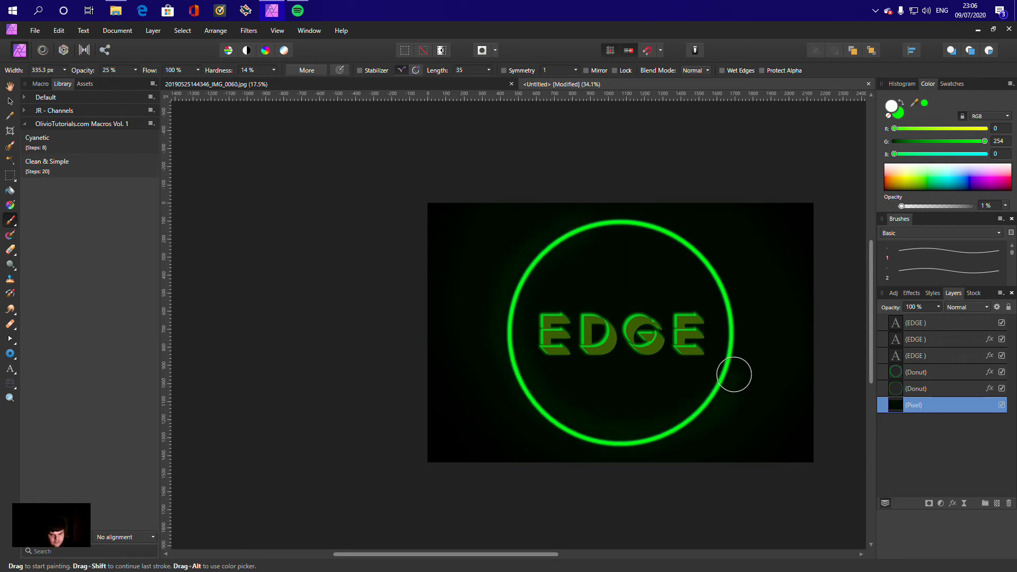
pyautogui.moveTo(686, 235); pyautogui.dragTo(632, 218)
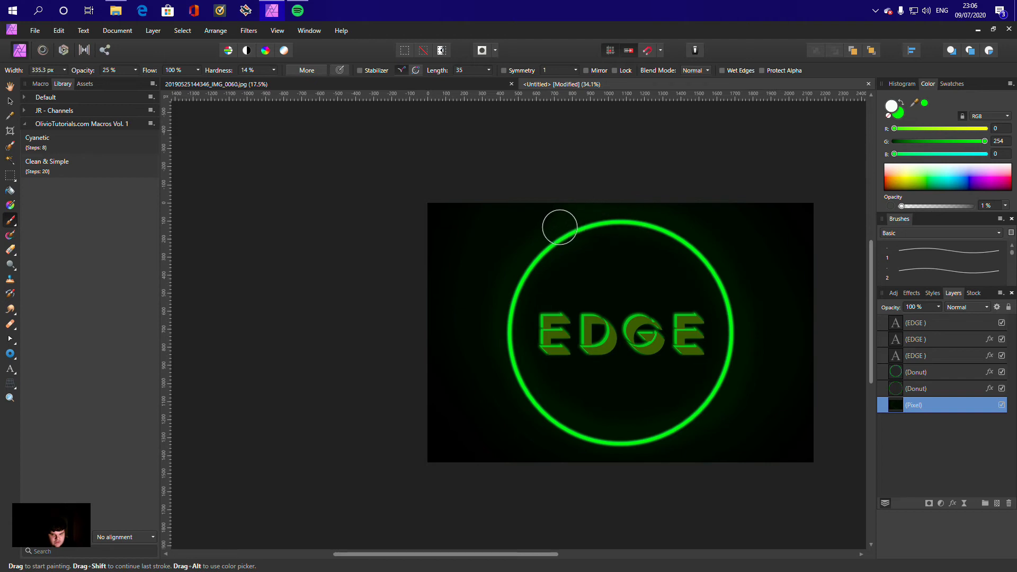
pyautogui.moveTo(530, 257); pyautogui.dragTo(591, 219)
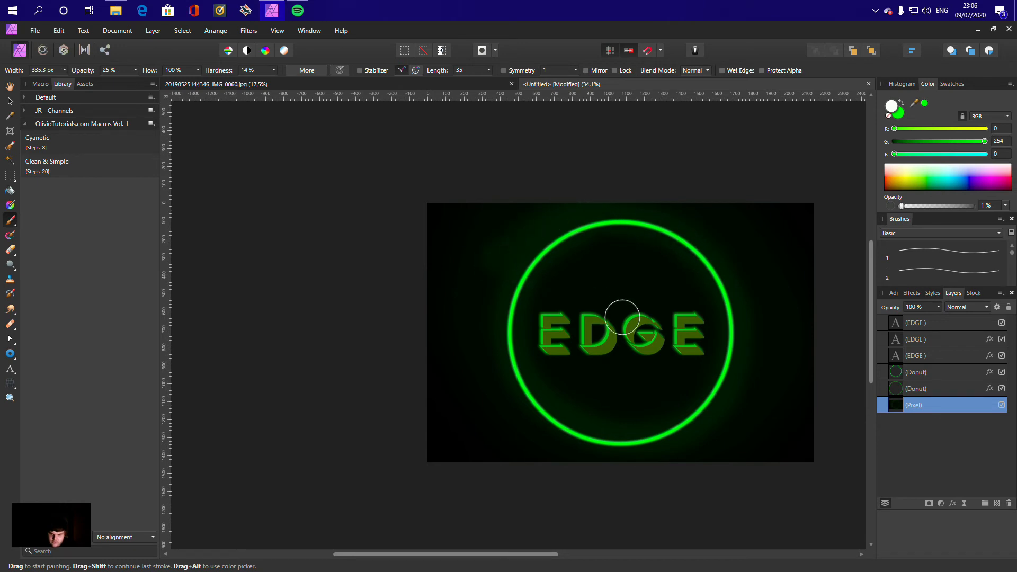
# - Paint a faint green glow inside the ring behind the EDGE text, enlarging the brush to about 1026 px
pyautogui.moveTo(568, 390)
pyautogui.mouseDown()
pyautogui.moveTo(543, 363)
pyautogui.moveTo(568, 276)
pyautogui.moveTo(664, 307)
pyautogui.mouseUp()
pyautogui.press(']')
pyautogui.press(']')
pyautogui.press(']')
pyautogui.press(']')
pyautogui.press(']')
pyautogui.press(']')
pyautogui.press(']')
pyautogui.press(']')
pyautogui.press(']')
pyautogui.press(']')
pyautogui.press(']')
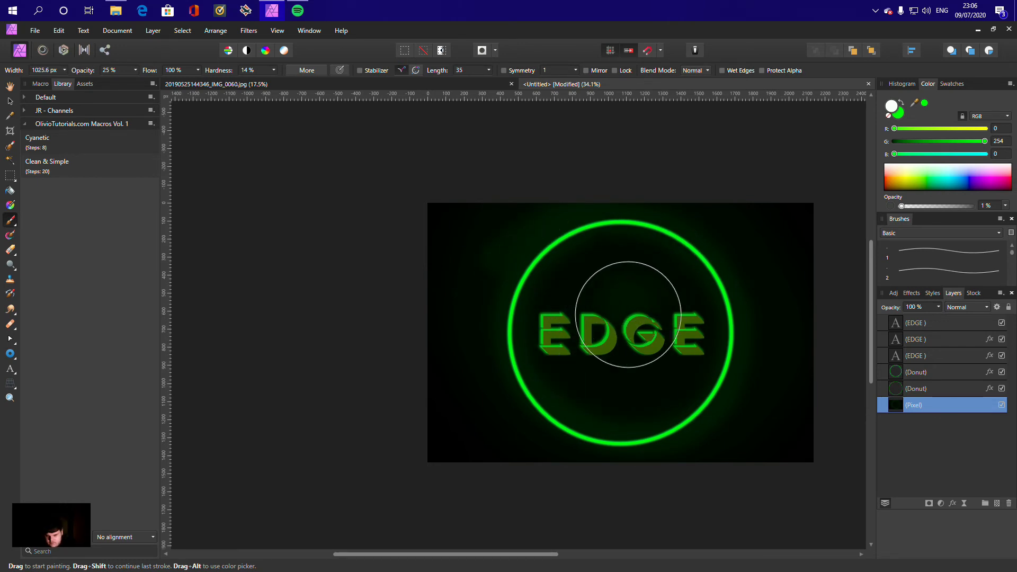
pyautogui.moveTo(614, 348)
pyautogui.mouseDown()
pyautogui.moveTo(599, 323)
pyautogui.moveTo(638, 302)
pyautogui.moveTo(655, 343)
pyautogui.moveTo(593, 368)
pyautogui.moveTo(573, 329)
pyautogui.moveTo(710, 388)
pyautogui.mouseUp()
pyautogui.scroll(-2, 709, 388)
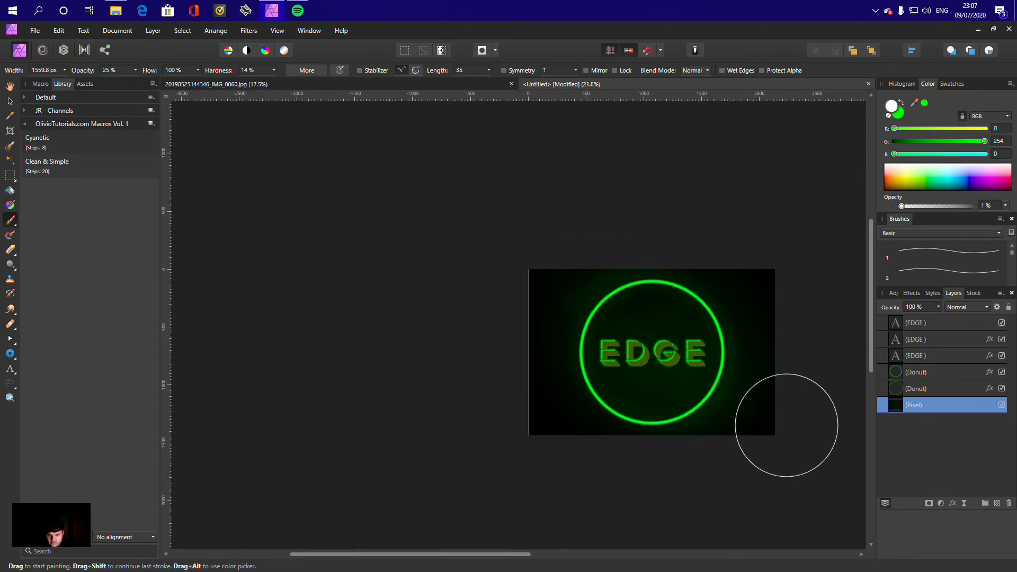
# - Set the brush to 961 px and 9% opacity and add a fainter green haze to the background around the ring
pyautogui.scroll(3, 609, 431)
pyautogui.press('[')
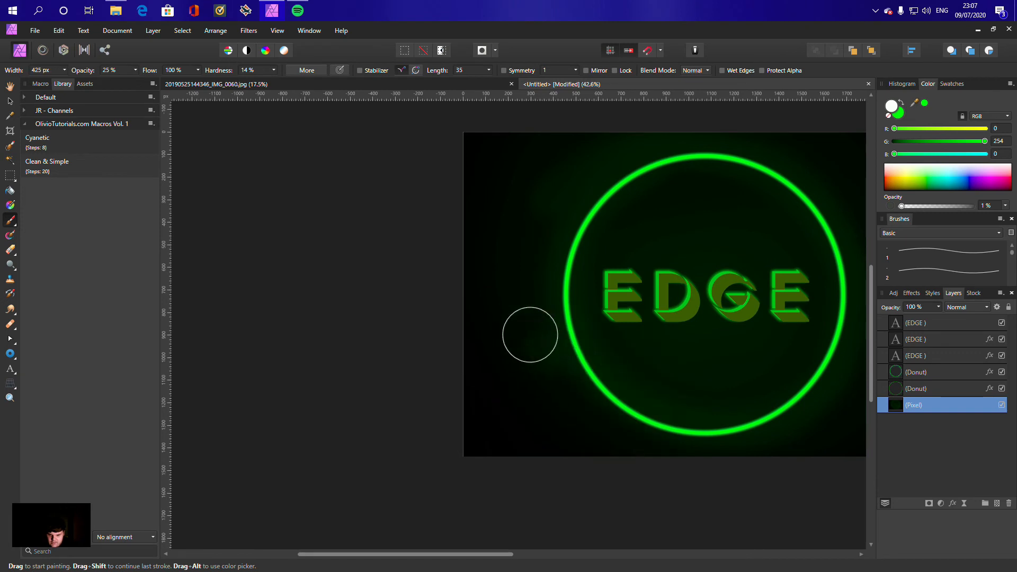
pyautogui.press('[')
pyautogui.press('[')
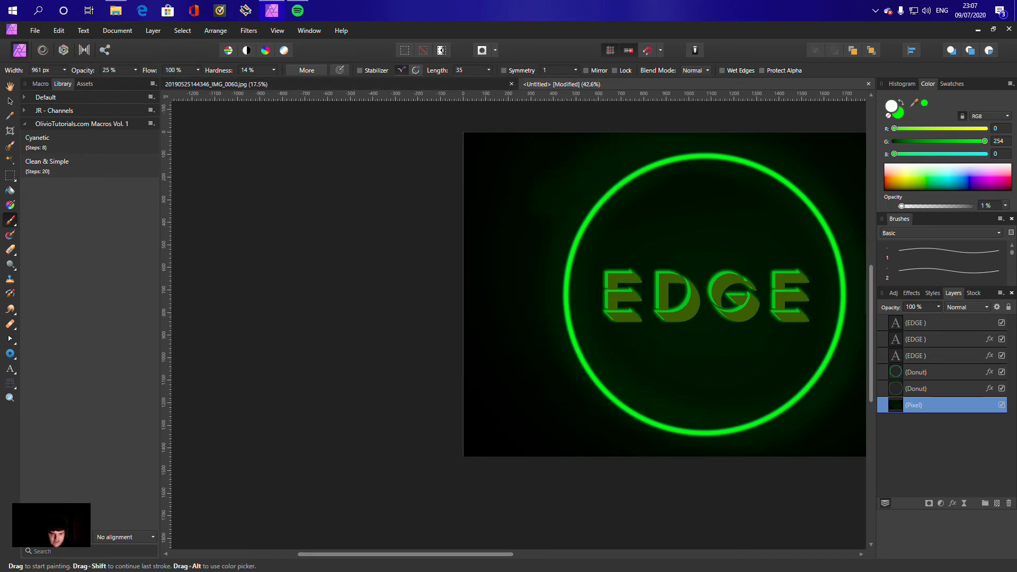
pyautogui.click(136, 69)
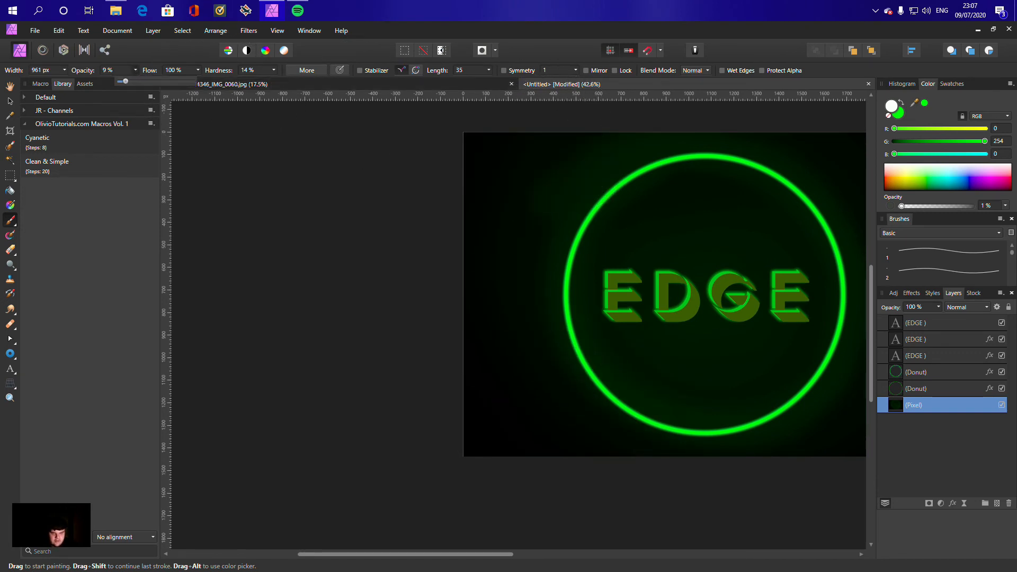
pyautogui.moveTo(579, 428); pyautogui.dragTo(395, 375)
pyautogui.moveTo(708, 157); pyautogui.dragTo(687, 299)
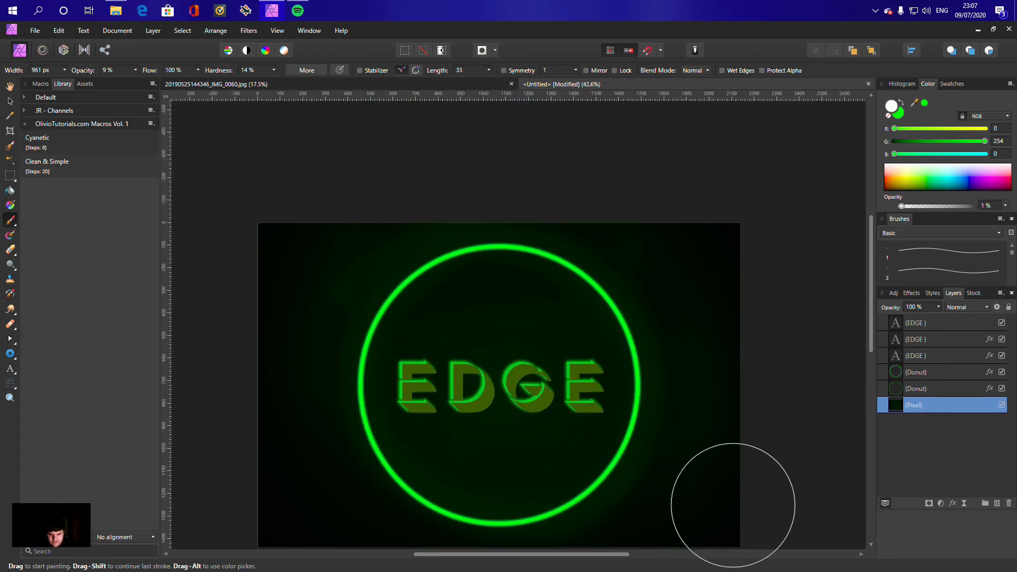
pyautogui.scroll(-3, 794, 345)
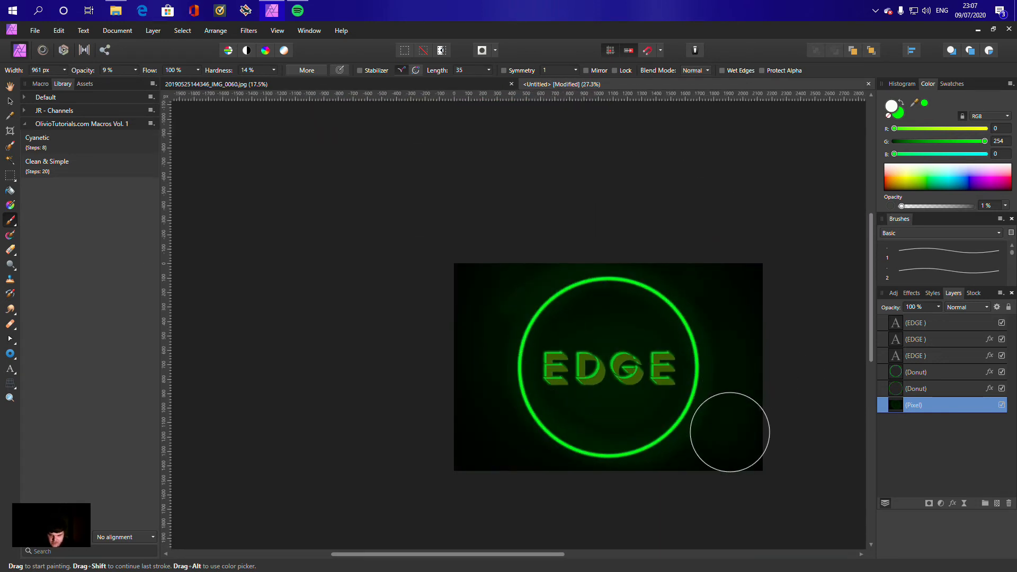
# - Shrink the brush to 98.8 px and set its opacity to 53% for detail painting around the EDGE letters
pyautogui.scroll(5, 598, 360)
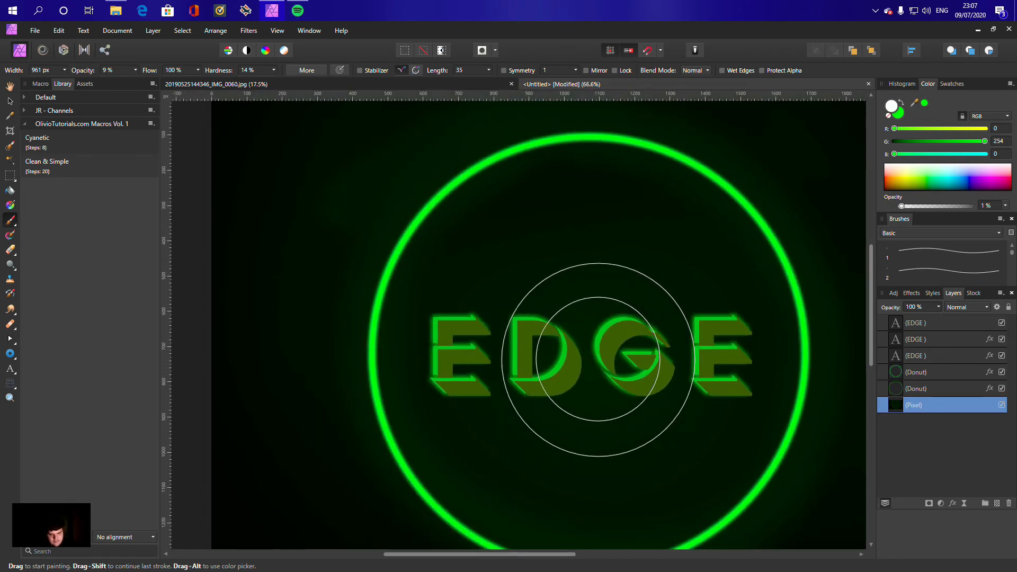
pyautogui.press('[')
pyautogui.press('[')
pyautogui.press('[')
pyautogui.press('[')
pyautogui.press('[')
pyautogui.press('[')
pyautogui.press('[')
pyautogui.scroll(3, 451, 365)
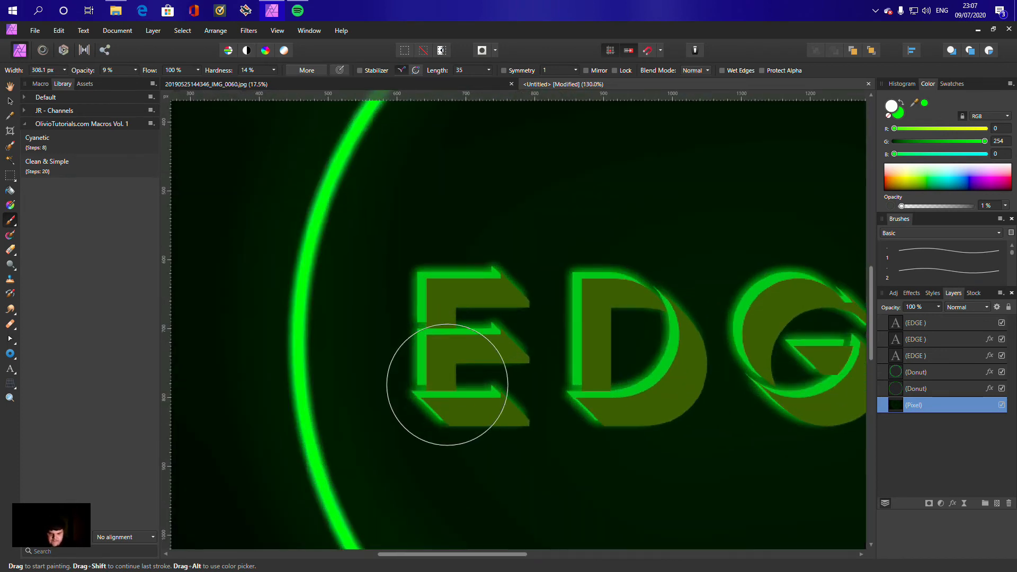
pyautogui.press('[')
pyautogui.press('[')
pyautogui.press('[')
pyautogui.press('[')
pyautogui.press('[')
pyautogui.press('[')
pyautogui.press('[')
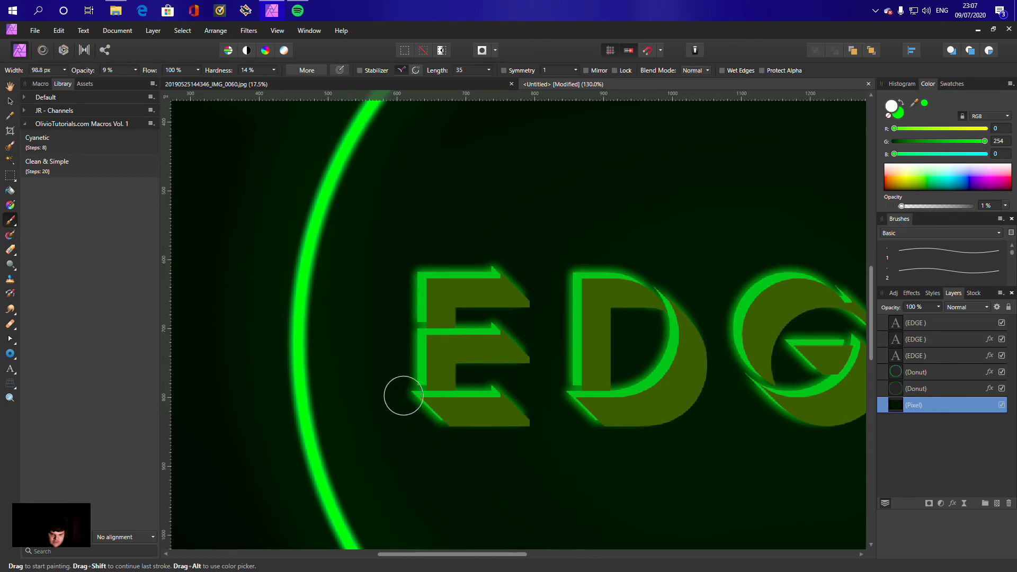
pyautogui.click(136, 70)
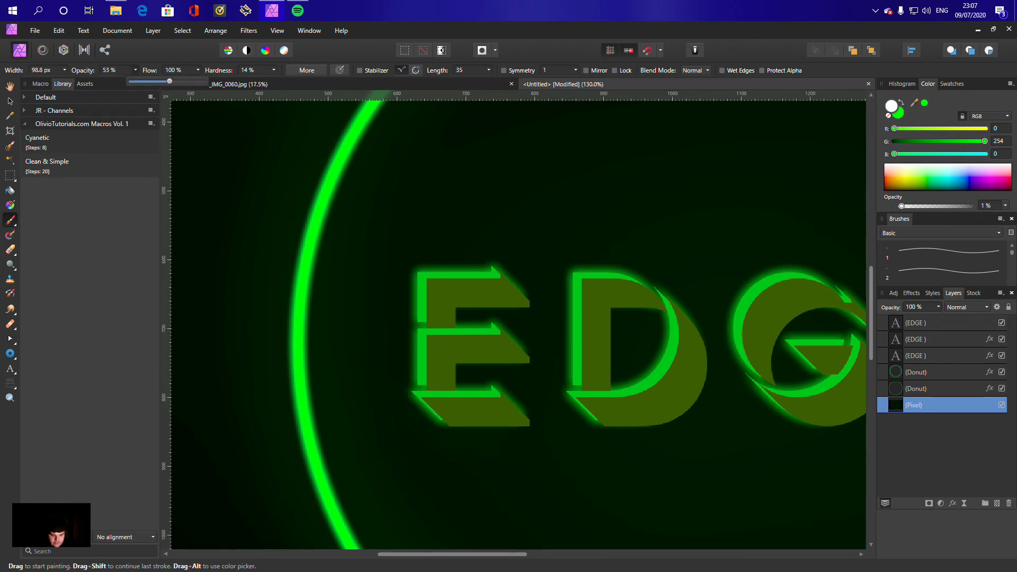
pyautogui.press('Escape')
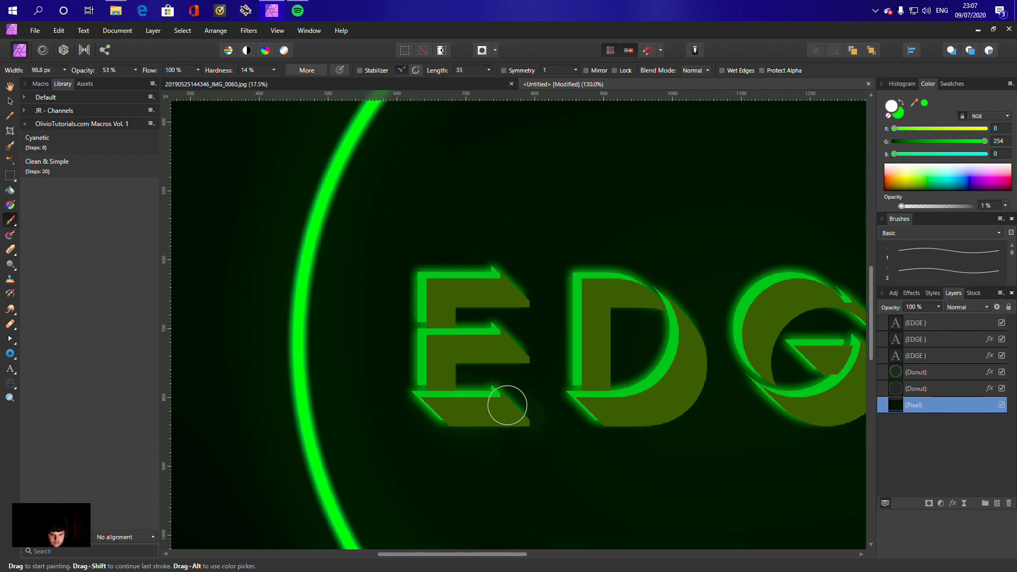
# - Paint a soft green glow on the background layer around the edges of the EDGE letters
pyautogui.moveTo(470, 414)
pyautogui.mouseDown()
pyautogui.moveTo(491, 393)
pyautogui.moveTo(510, 391)
pyautogui.mouseUp()
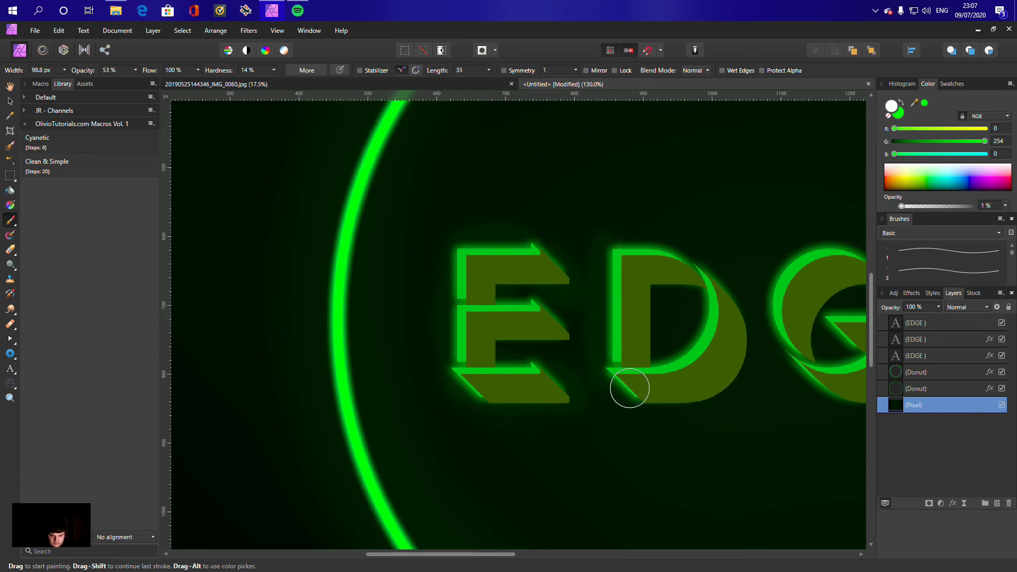
pyautogui.moveTo(687, 307); pyautogui.dragTo(520, 284)
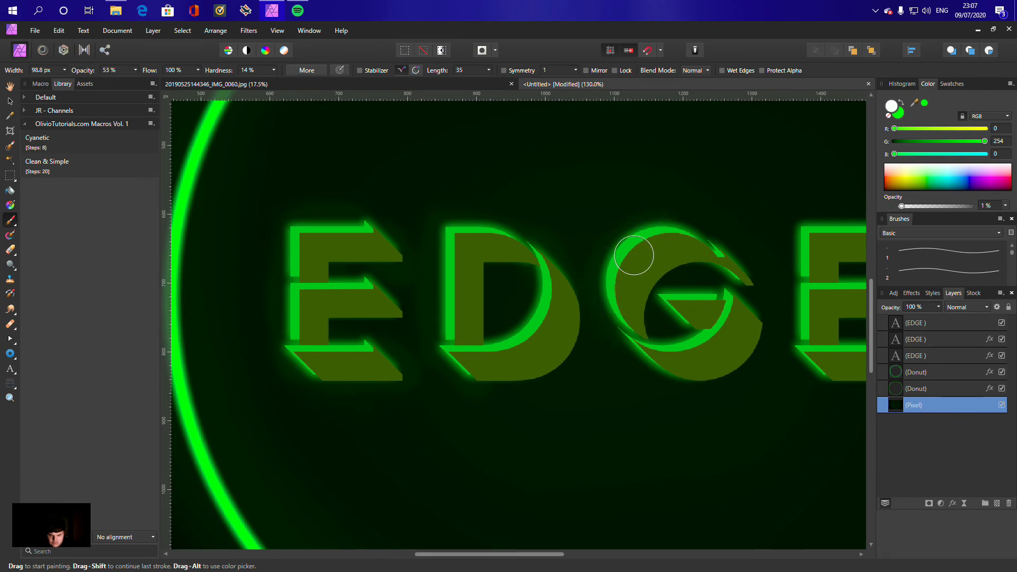
pyautogui.scroll(-5, 647, 288)
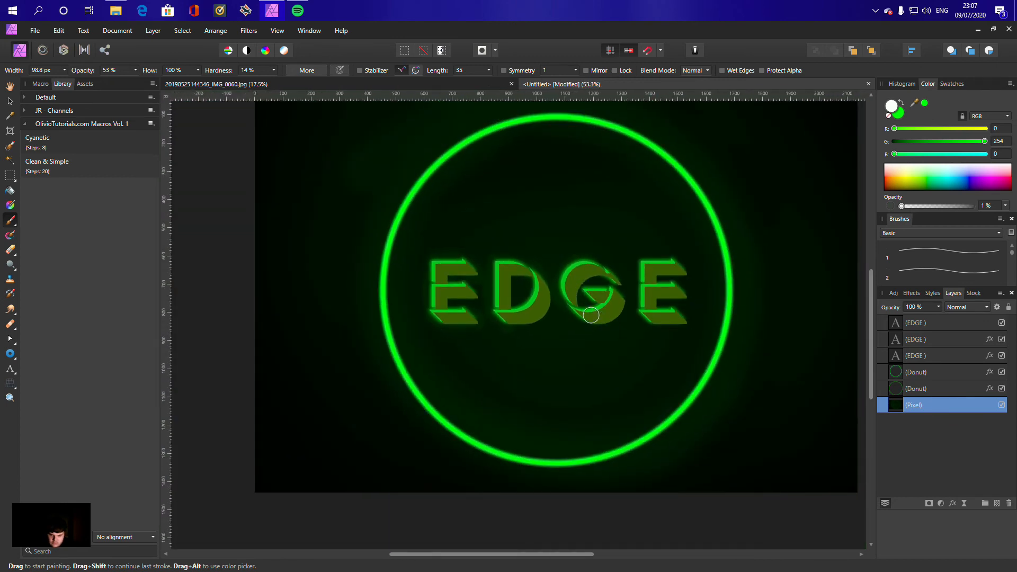
pyautogui.scroll(6, 556, 317)
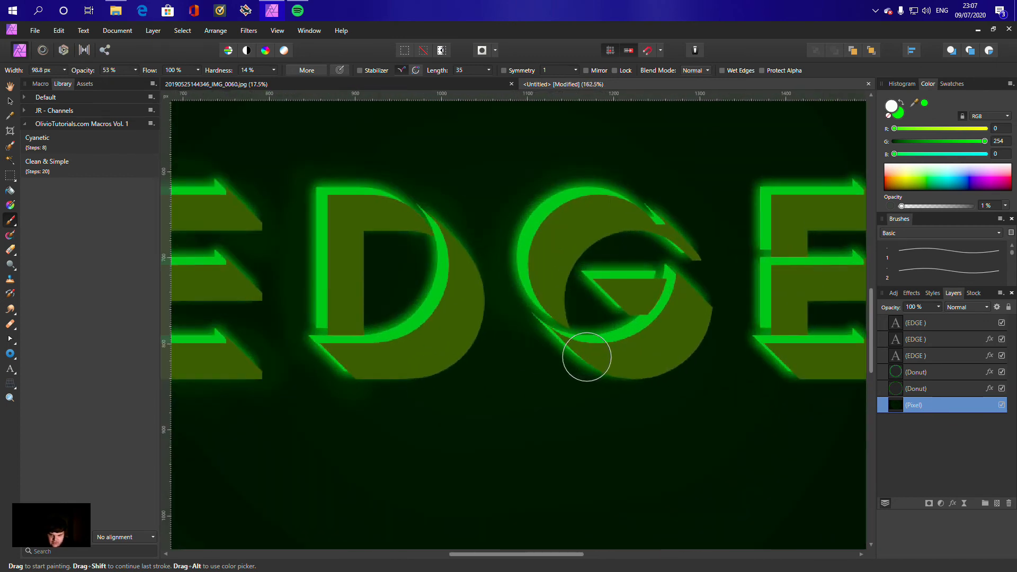
pyautogui.moveTo(696, 334); pyautogui.dragTo(568, 341)
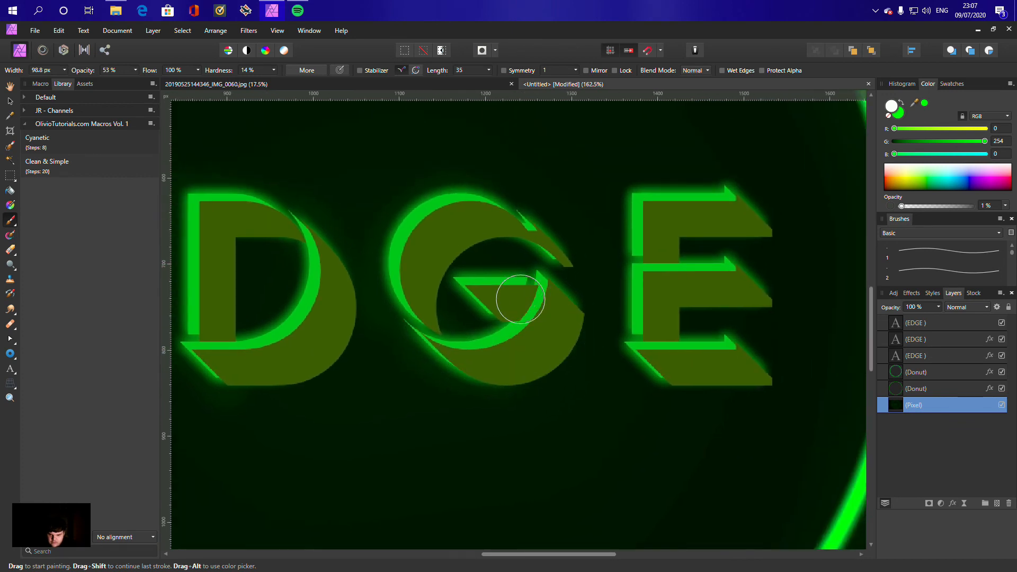
pyautogui.moveTo(620, 189)
pyautogui.mouseDown()
pyautogui.moveTo(623, 334)
pyautogui.moveTo(671, 369)
pyautogui.mouseUp()
pyautogui.scroll(-7, 693, 265)
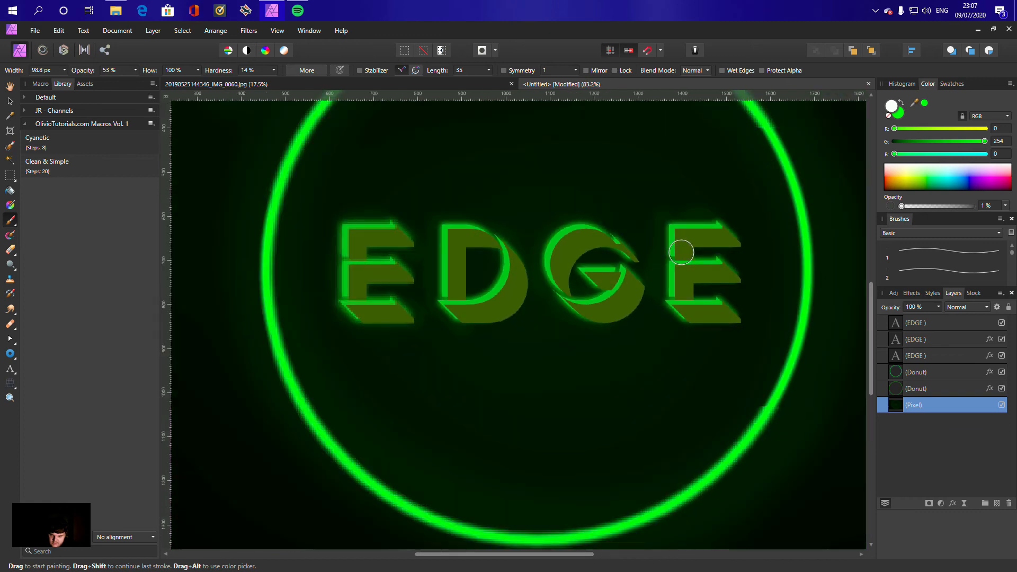
pyautogui.scroll(-2, 701, 269)
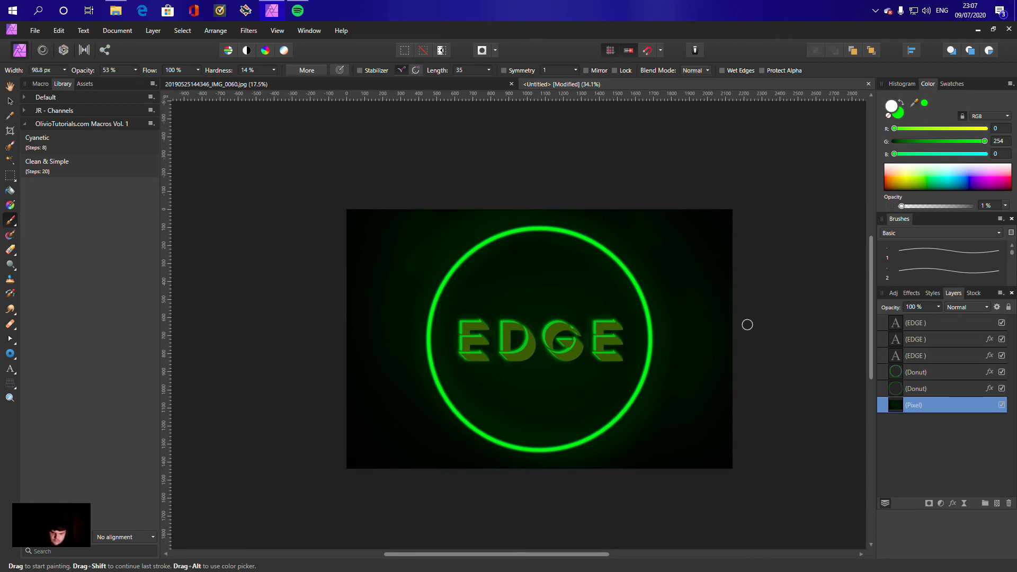
pyautogui.press('XF86AudioPlay')
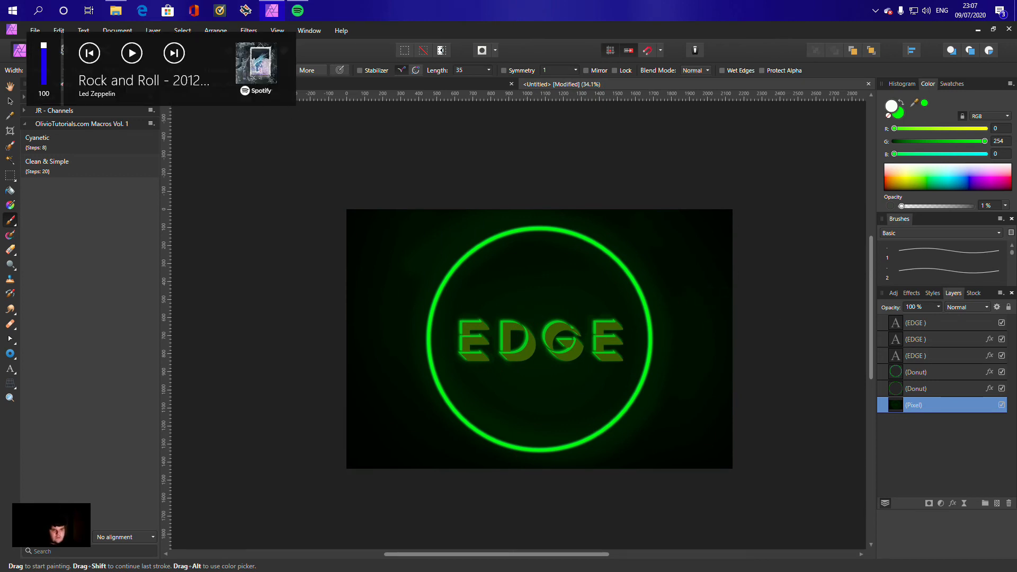
pyautogui.click(116, 10)
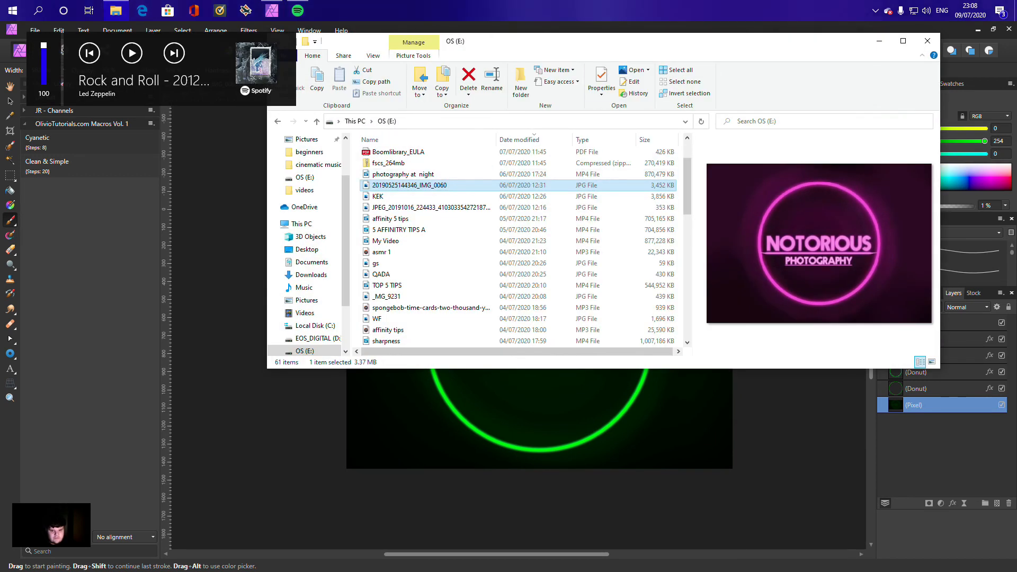
pyautogui.press('Down')
pyautogui.press('Down')
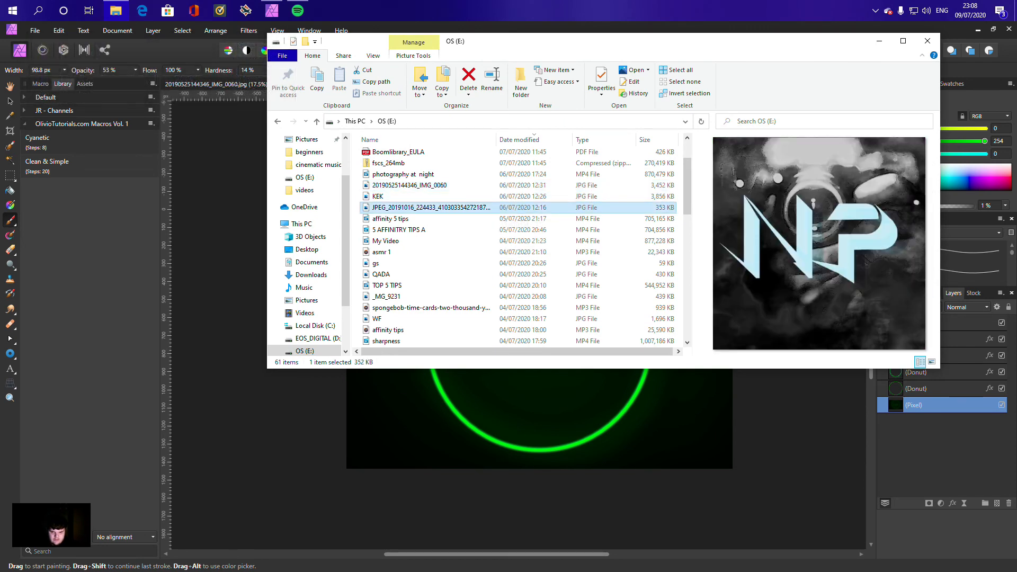
pyautogui.press('Up')
pyautogui.press('F2')
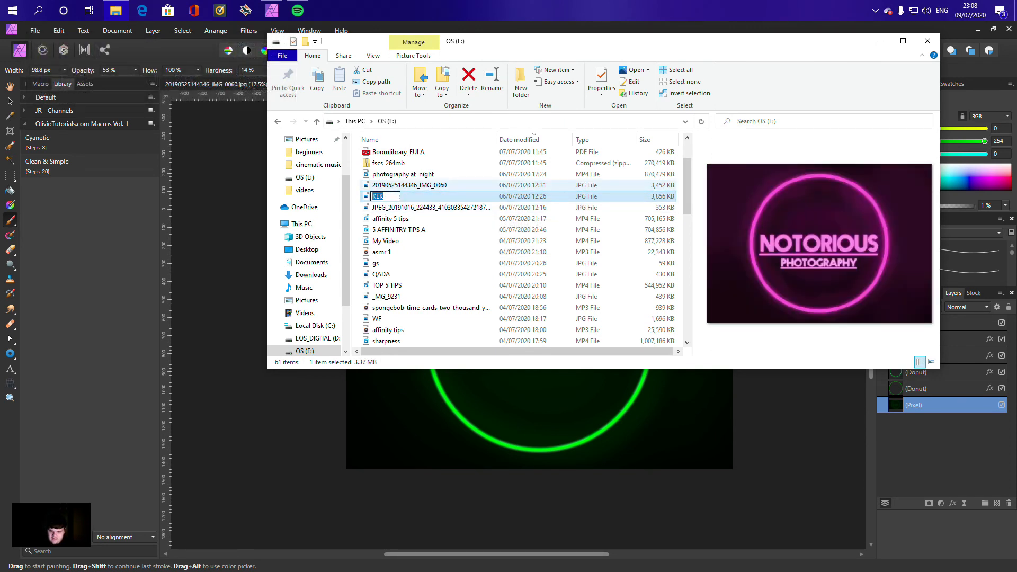
pyautogui.press('Escape')
pyautogui.press('Up')
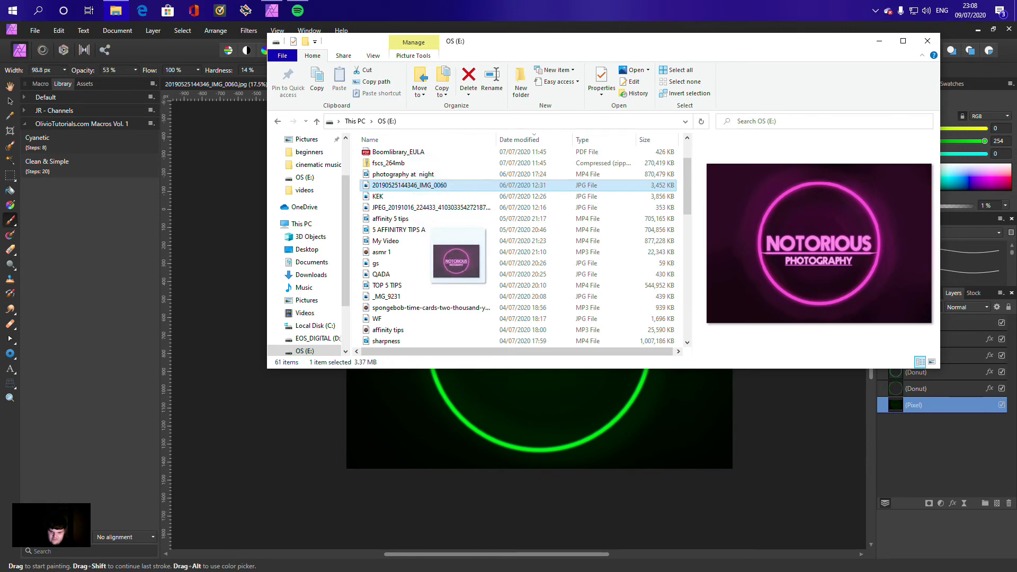
pyautogui.click(879, 40)
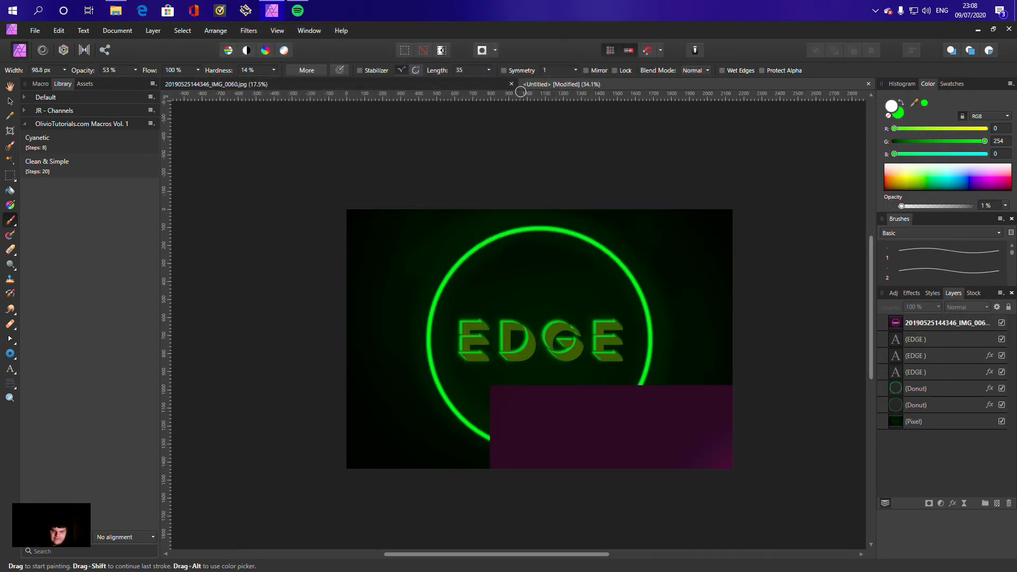
# - Move the placed neon image to the canvas's upper-left corner and scale it to 42% to roughly cover the canvas
pyautogui.press('v')
pyautogui.moveTo(609, 425); pyautogui.dragTo(467, 247)
pyautogui.scroll(-3, 441, 222)
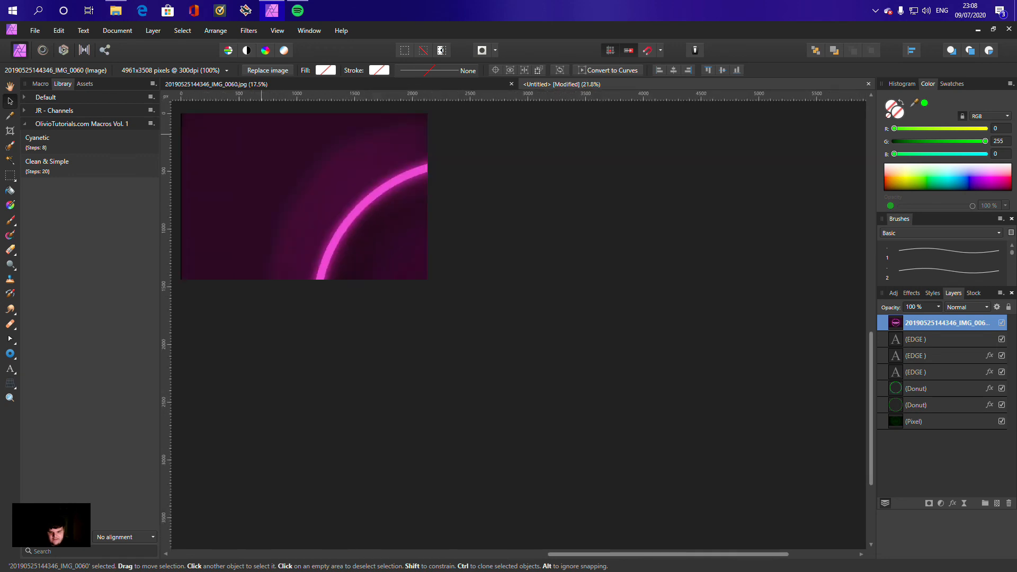
pyautogui.moveTo(715, 470); pyautogui.dragTo(448, 284)
pyautogui.scroll(3, 245, 162)
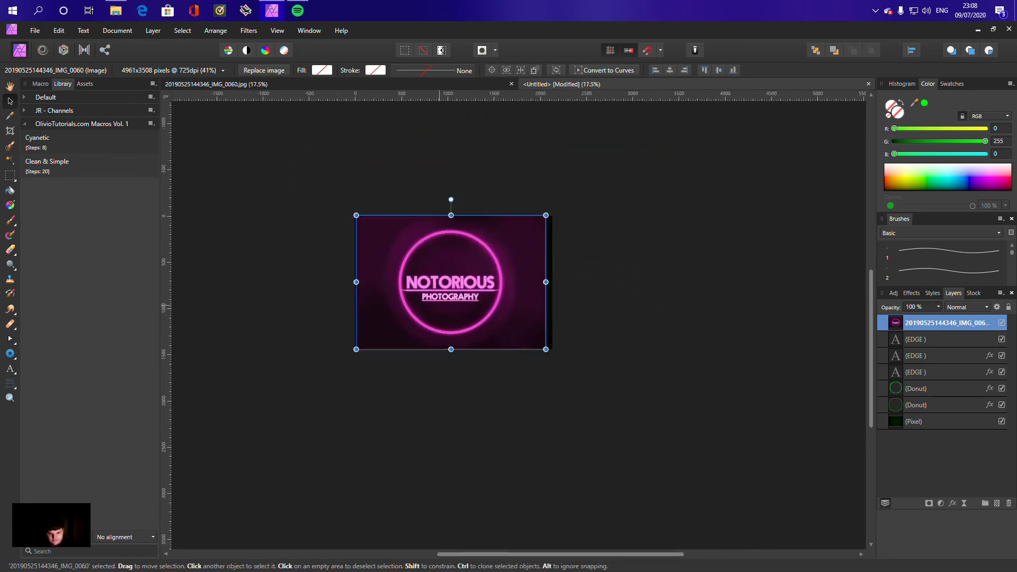
pyautogui.moveTo(647, 392); pyautogui.dragTo(659, 401)
# - Lower the placed image's opacity to 50% and resize it to 650x649dpi so its pink ring overlays the green ring
pyautogui.click(939, 307)
pyautogui.moveTo(941, 318); pyautogui.dragTo(903, 317)
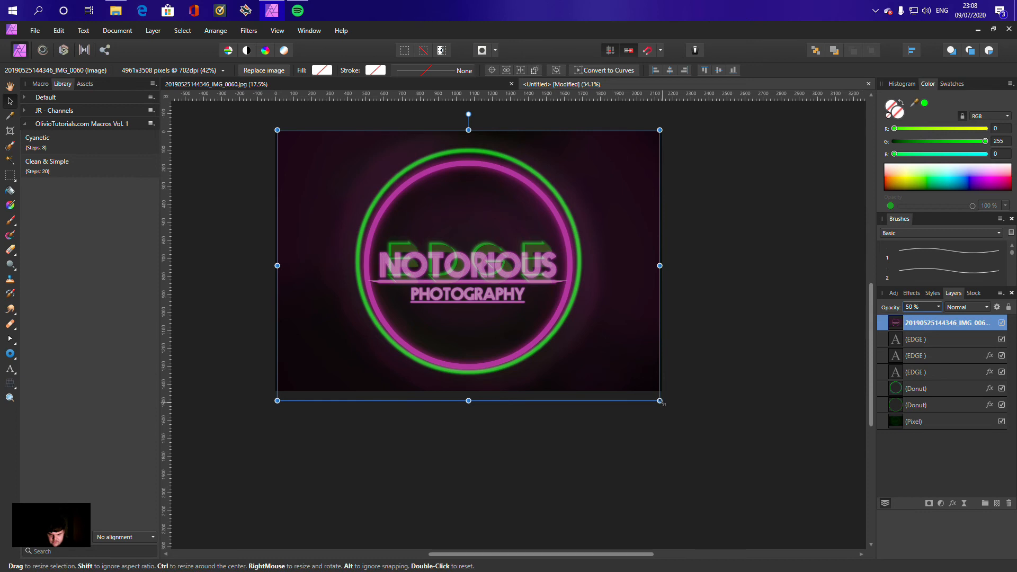
pyautogui.moveTo(659, 400); pyautogui.dragTo(668, 406)
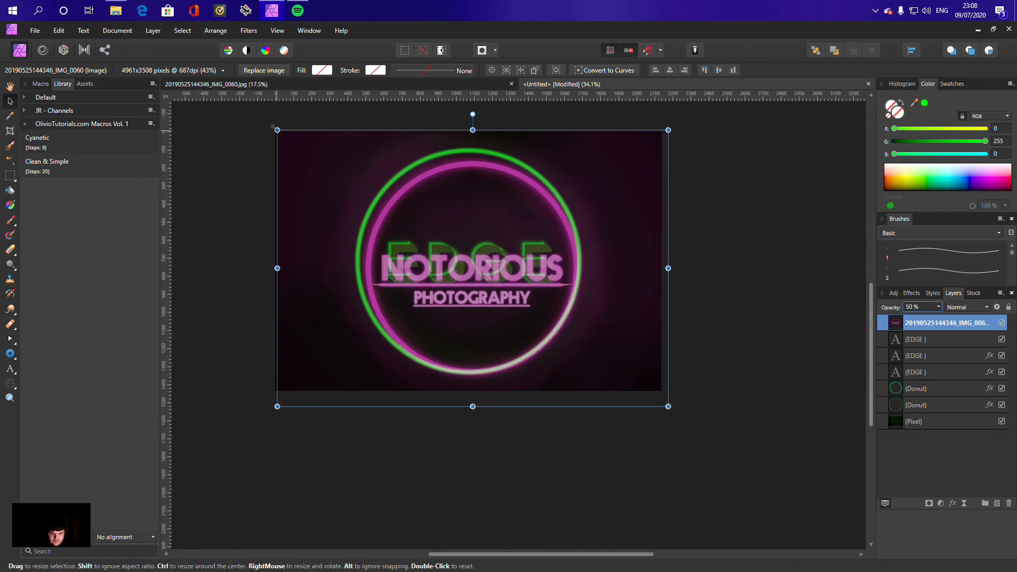
pyautogui.moveTo(273, 127)
pyautogui.mouseDown()
pyautogui.moveTo(255, 107)
pyautogui.moveTo(263, 120)
pyautogui.mouseUp()
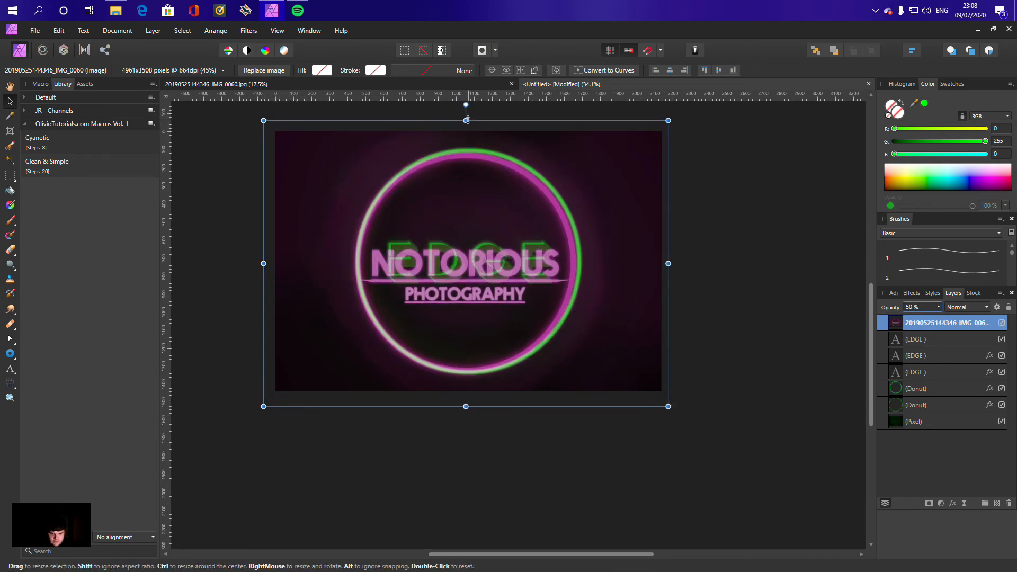
pyautogui.moveTo(466, 120); pyautogui.dragTo(466, 116)
pyautogui.moveTo(668, 406); pyautogui.dragTo(678, 411)
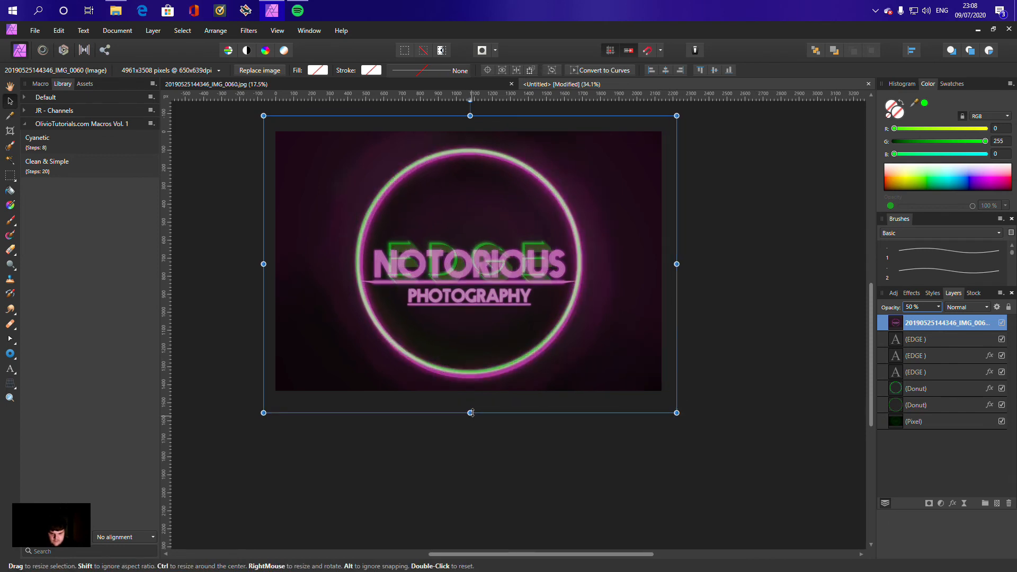
pyautogui.moveTo(471, 412); pyautogui.dragTo(471, 409)
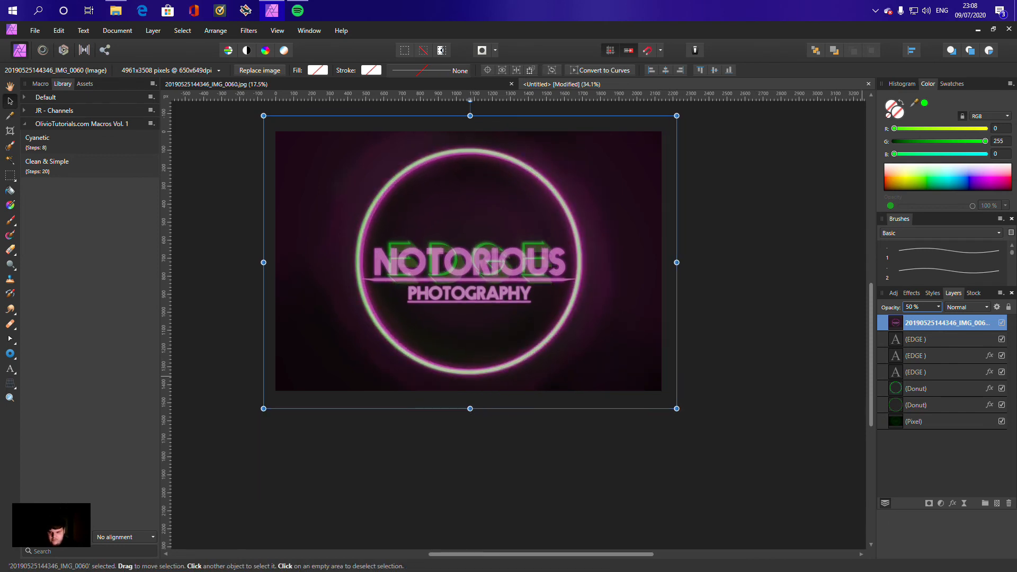
# - Restore the placed image's opacity to 100% and deselect it
pyautogui.click(938, 307)
pyautogui.moveTo(940, 317); pyautogui.dragTo(979, 318)
pyautogui.click(756, 280)
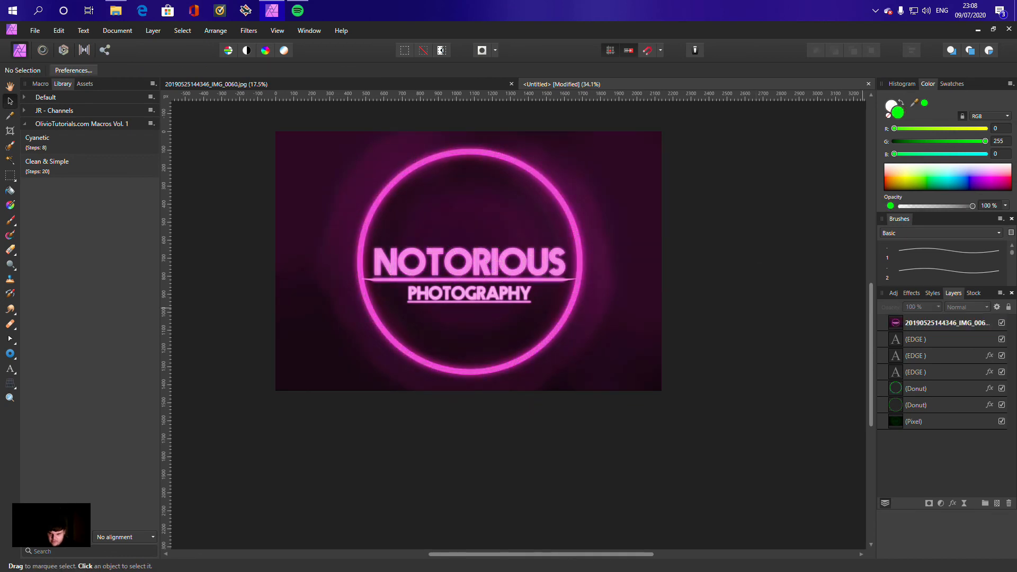
# - In the placed image's Blend Options, set Blend Gamma to 2.623 and lower the dark end of the source layer range to 0%
pyautogui.click(947, 323)
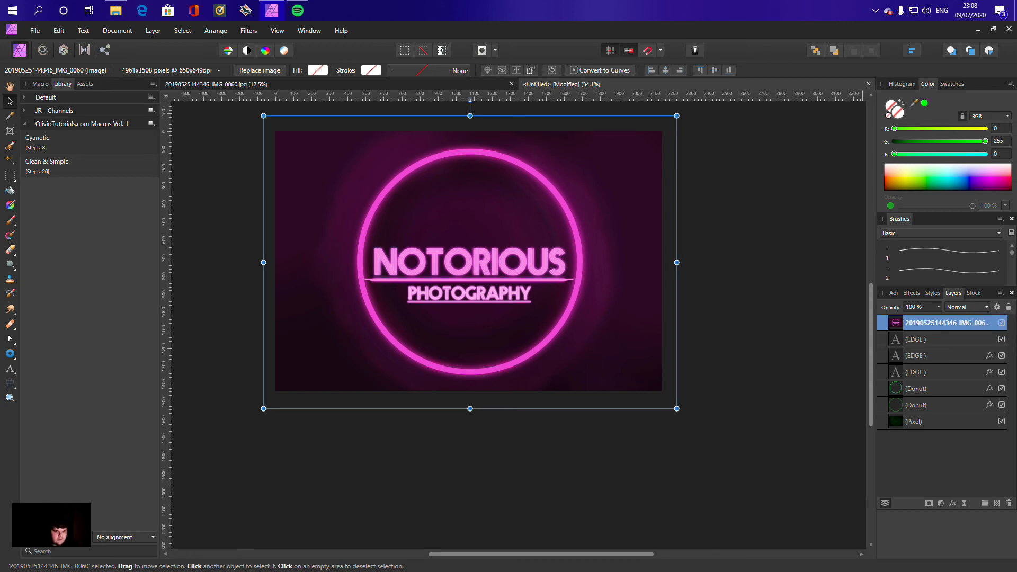
pyautogui.click(975, 307)
pyautogui.click(975, 307)
pyautogui.click(1001, 321)
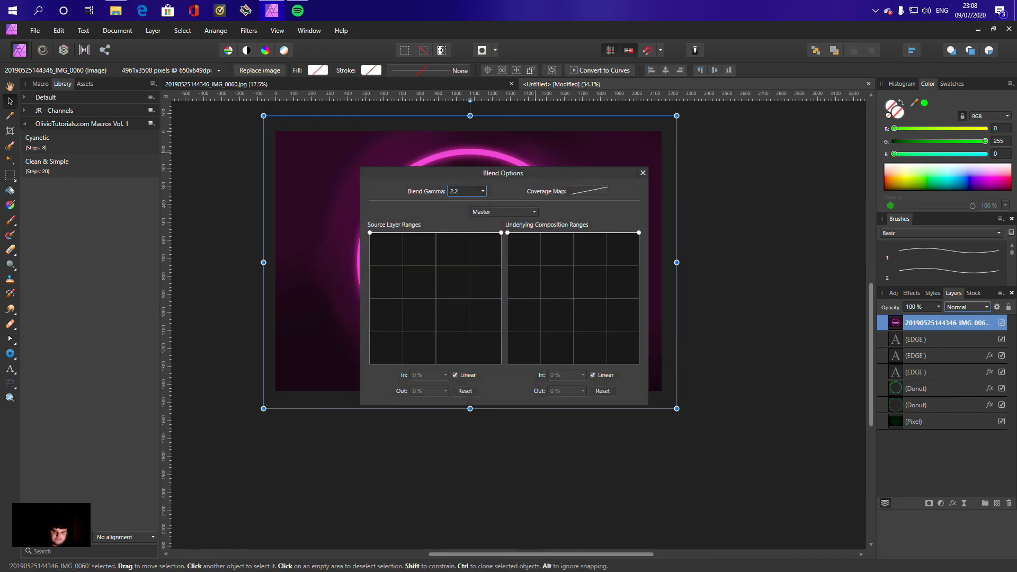
pyautogui.moveTo(533, 177); pyautogui.dragTo(755, 172)
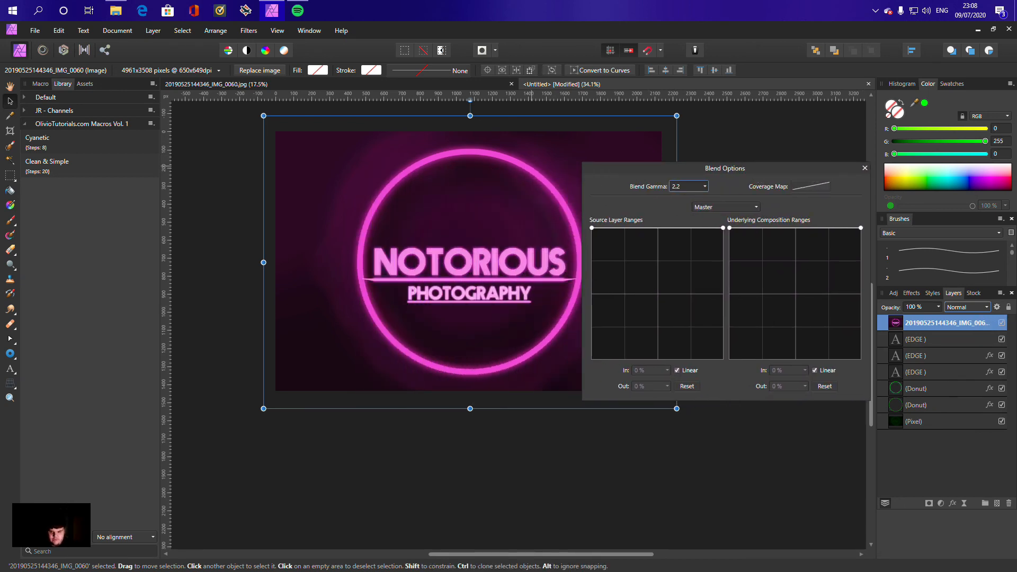
pyautogui.click(704, 187)
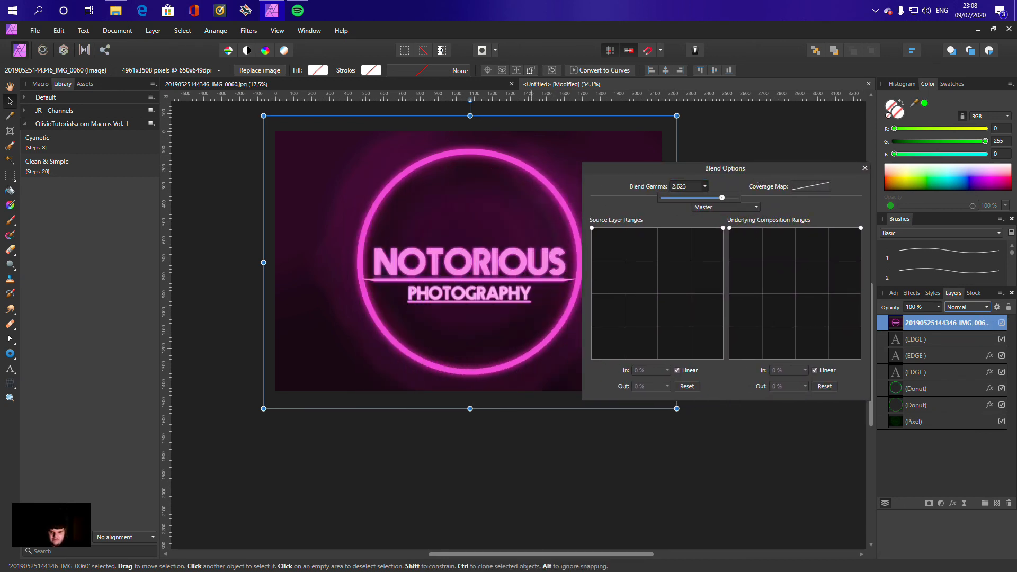
pyautogui.moveTo(592, 228); pyautogui.dragTo(592, 360)
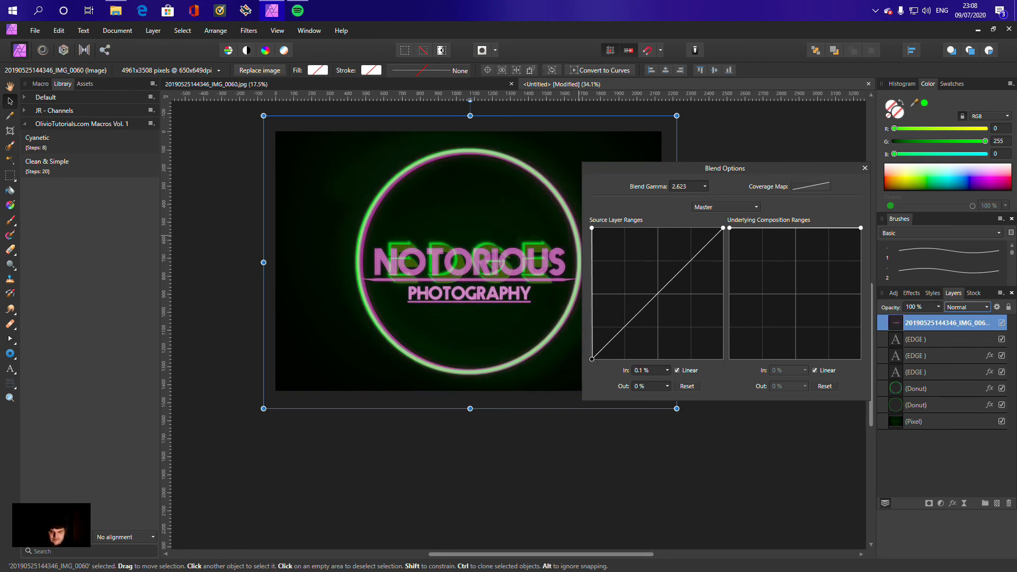
# - Try lowering the light end of the placed image's underlying composition range in Blend Options and return it to 100% output
pyautogui.moveTo(727, 168); pyautogui.dragTo(677, 157)
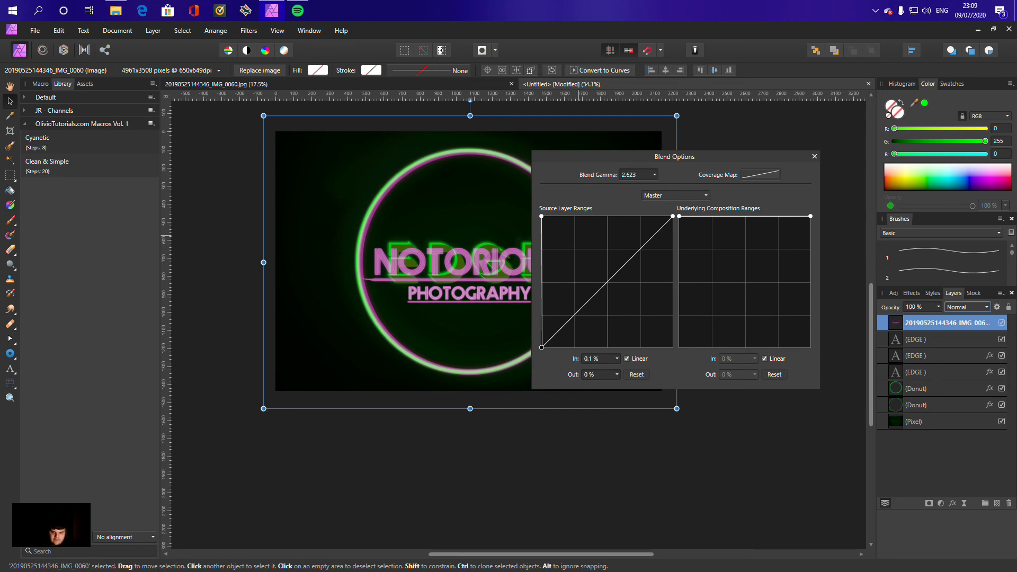
pyautogui.moveTo(811, 216); pyautogui.dragTo(810, 299)
pyautogui.moveTo(811, 256); pyautogui.dragTo(811, 217)
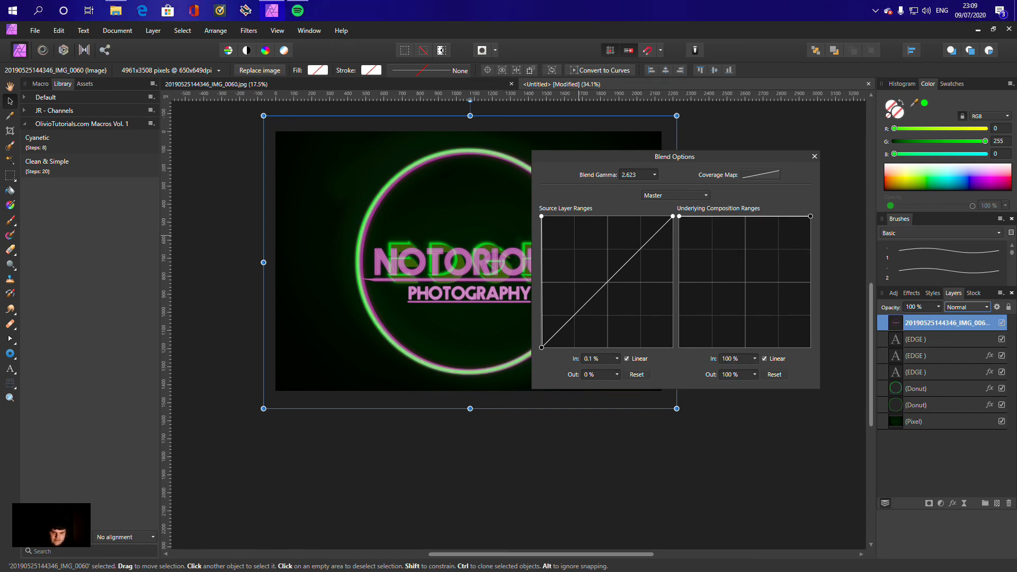
pyautogui.moveTo(680, 216)
pyautogui.mouseDown()
pyautogui.moveTo(679, 312)
pyautogui.moveTo(679, 216)
pyautogui.mouseUp()
# - Bend the placed image's coverage map curve downward, raise its Blend Gamma slightly, and close Blend Options
pyautogui.click(761, 175)
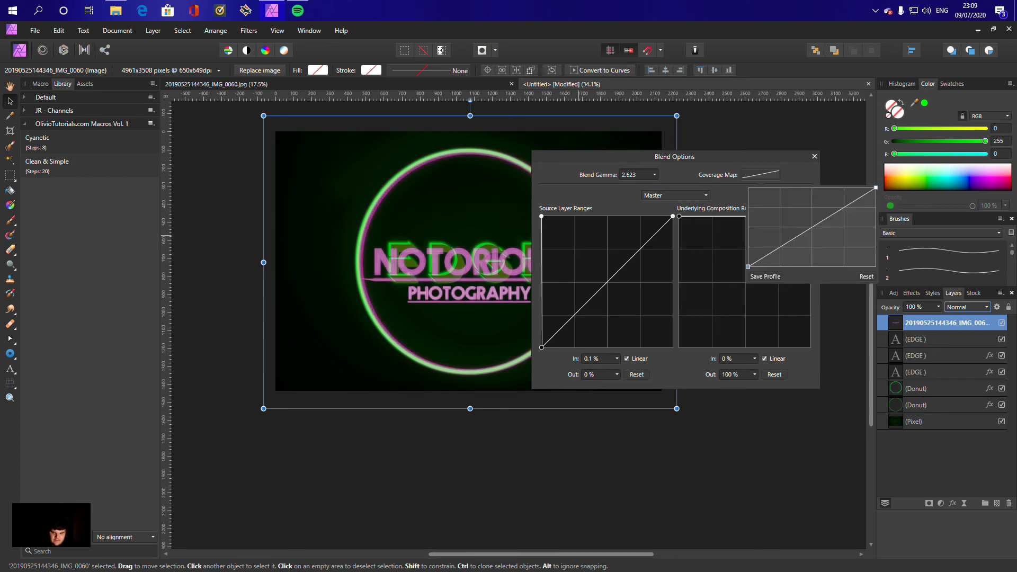
pyautogui.moveTo(809, 229); pyautogui.dragTo(815, 243)
pyautogui.click(655, 175)
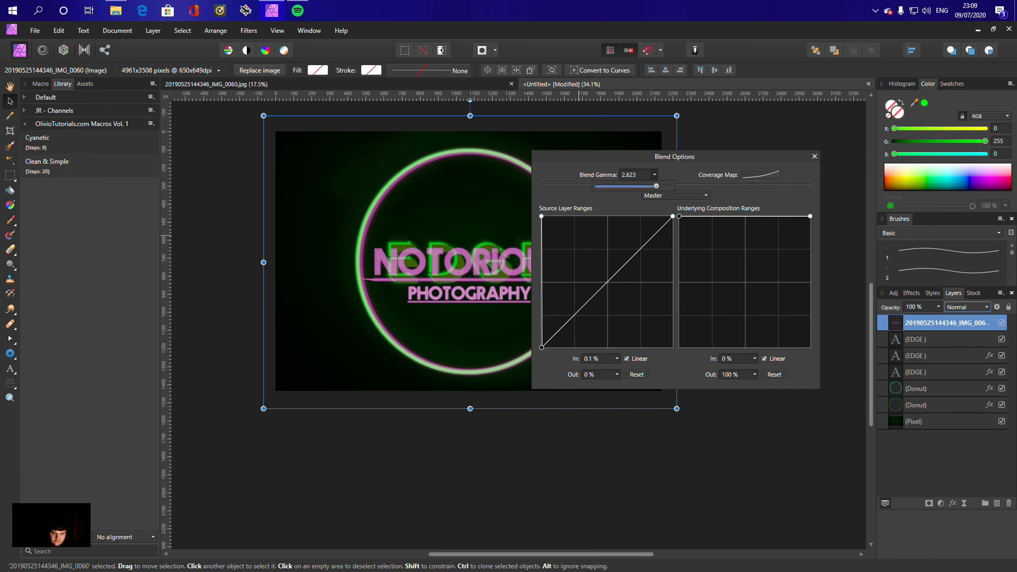
pyautogui.moveTo(656, 186)
pyautogui.mouseDown()
pyautogui.moveTo(671, 186)
pyautogui.moveTo(604, 186)
pyautogui.moveTo(664, 186)
pyautogui.mouseUp()
pyautogui.click(815, 157)
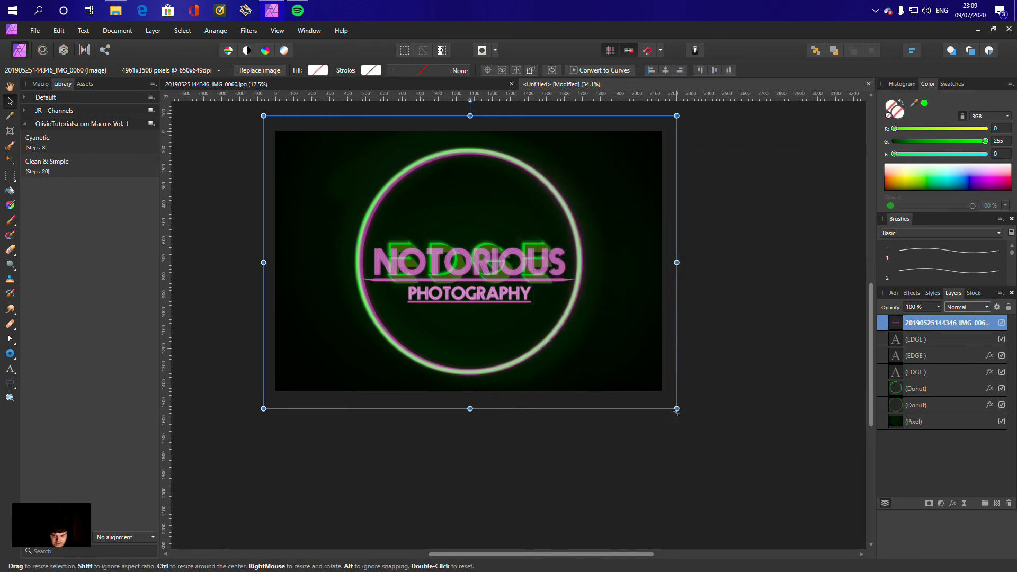
# - Enlarge the placed image slightly to 640x639dpi and set its layer blend mode to Color Dodge
pyautogui.moveTo(677, 408); pyautogui.dragTo(683, 413)
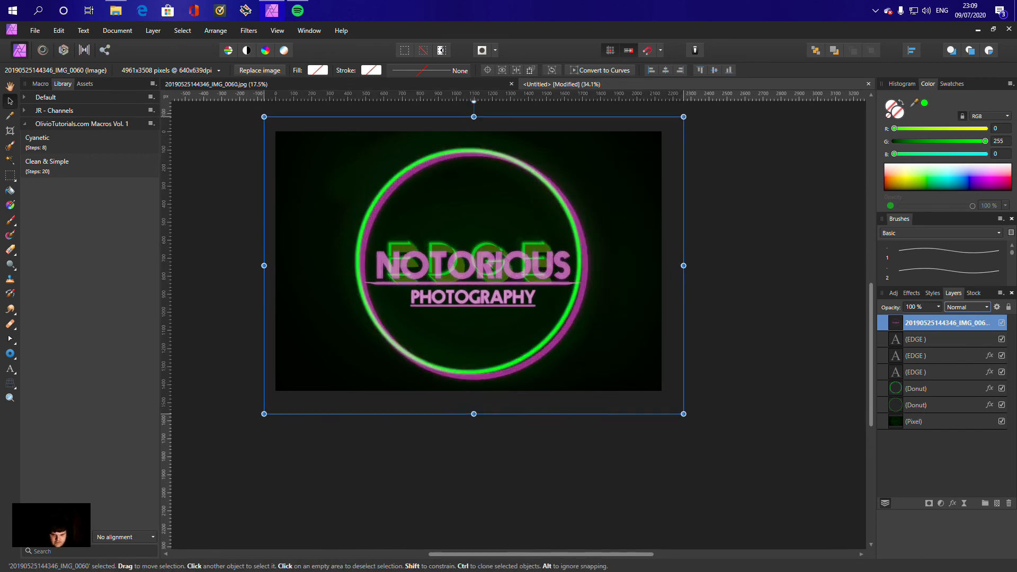
pyautogui.click(967, 307)
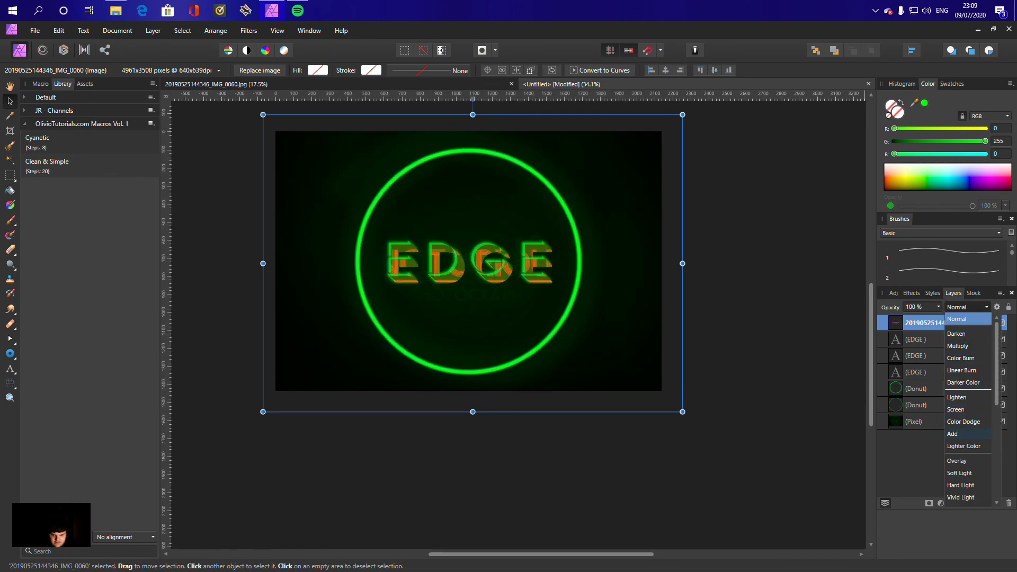
pyautogui.click(964, 422)
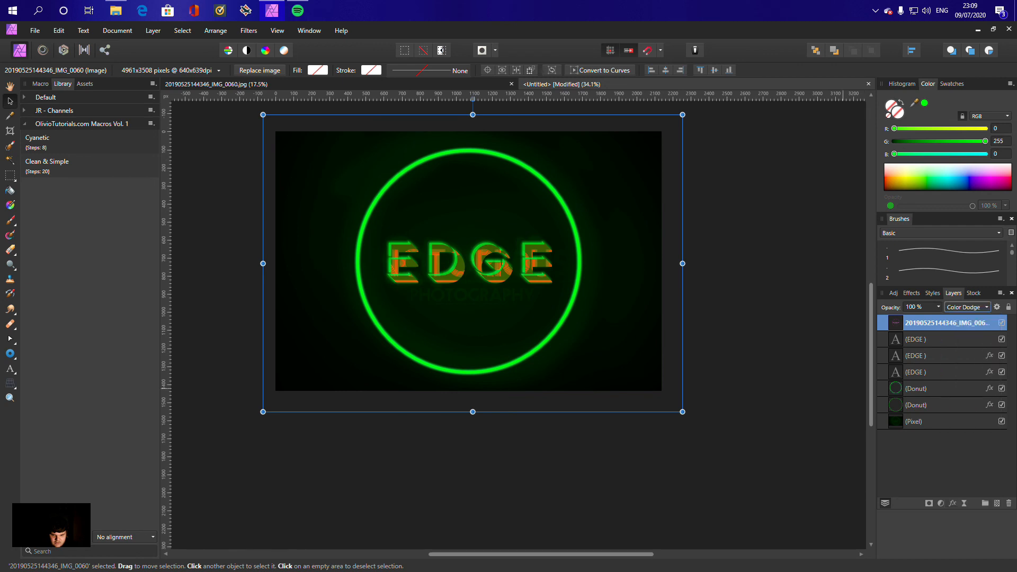
# - Move and enlarge the placed image so its PHOTOGRAPHY text overlays the EDGE lettering, and deselect it
pyautogui.moveTo(466, 245); pyautogui.dragTo(461, 242)
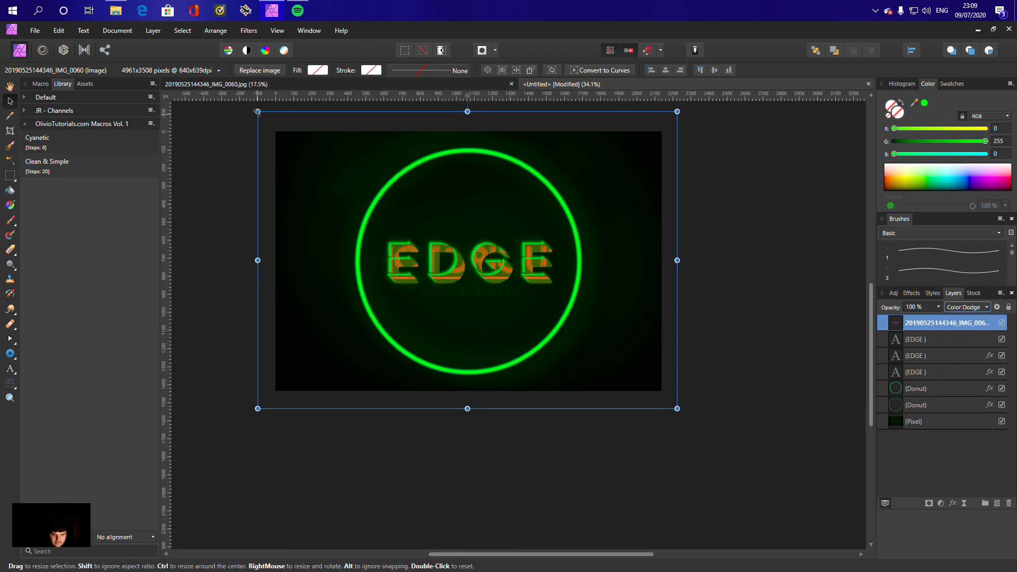
pyautogui.moveTo(677, 408); pyautogui.dragTo(751, 461)
pyautogui.moveTo(535, 313); pyautogui.dragTo(501, 256)
pyautogui.hotkey('ctrl', 'd')
# - Examine the Color Dodge blend on the EDGE lettering and green ring, both close up and with the whole canvas in view
pyautogui.moveTo(544, 284); pyautogui.dragTo(588, 289)
pyautogui.scroll(-1, 638, 281)
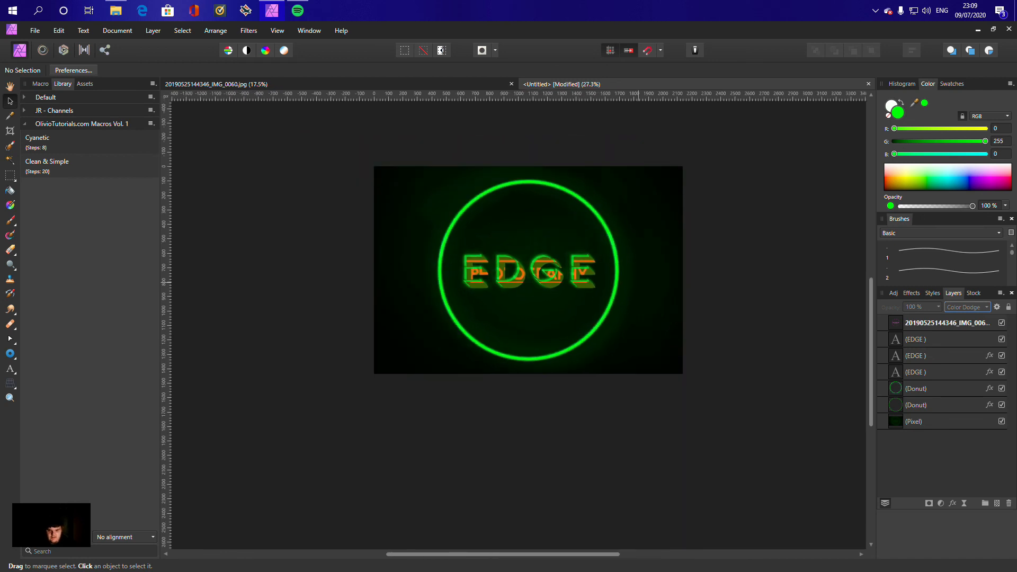
pyautogui.scroll(2, 586, 281)
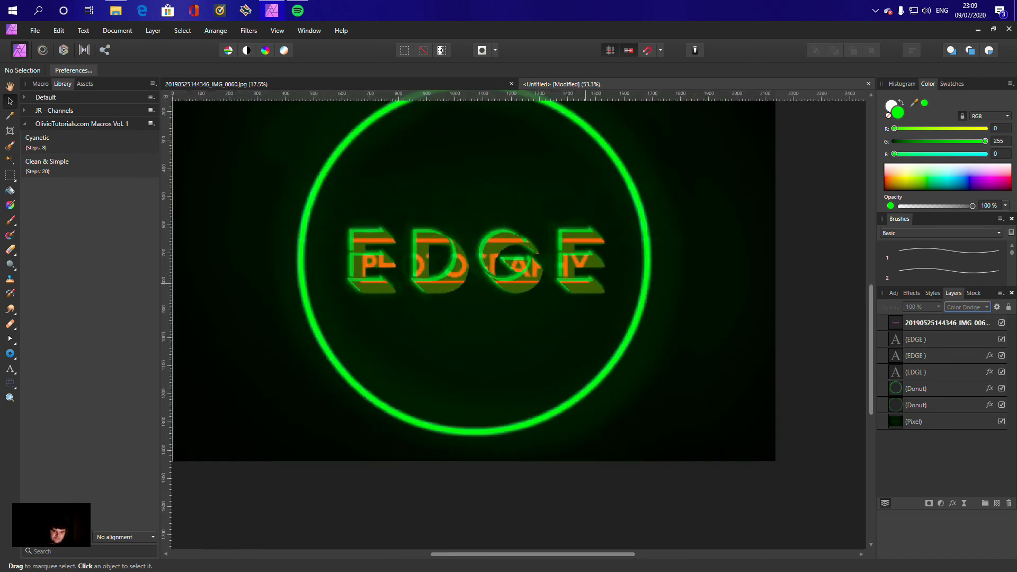
pyautogui.moveTo(415, 240); pyautogui.dragTo(494, 317)
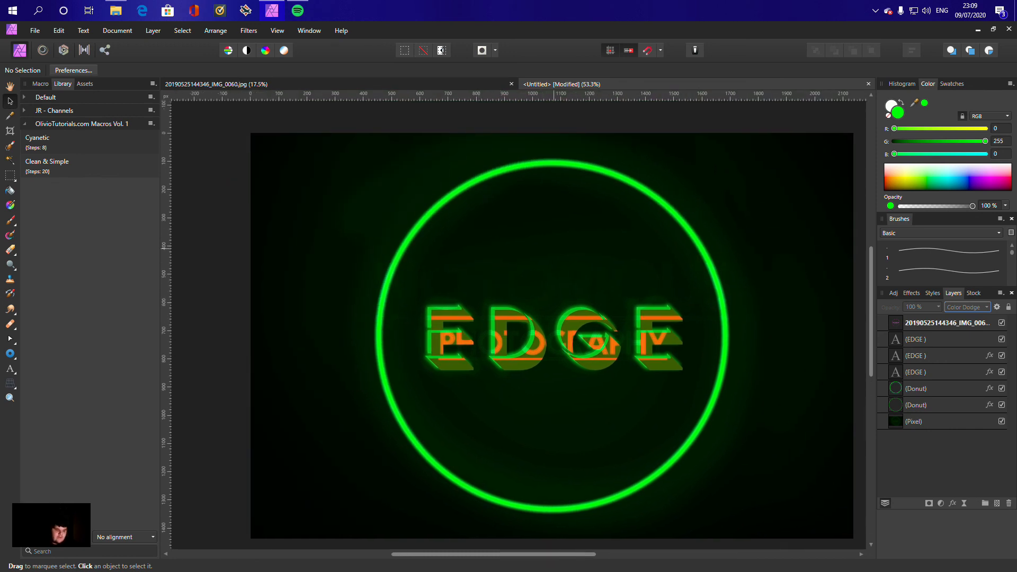
pyautogui.scroll(-1, 593, 301)
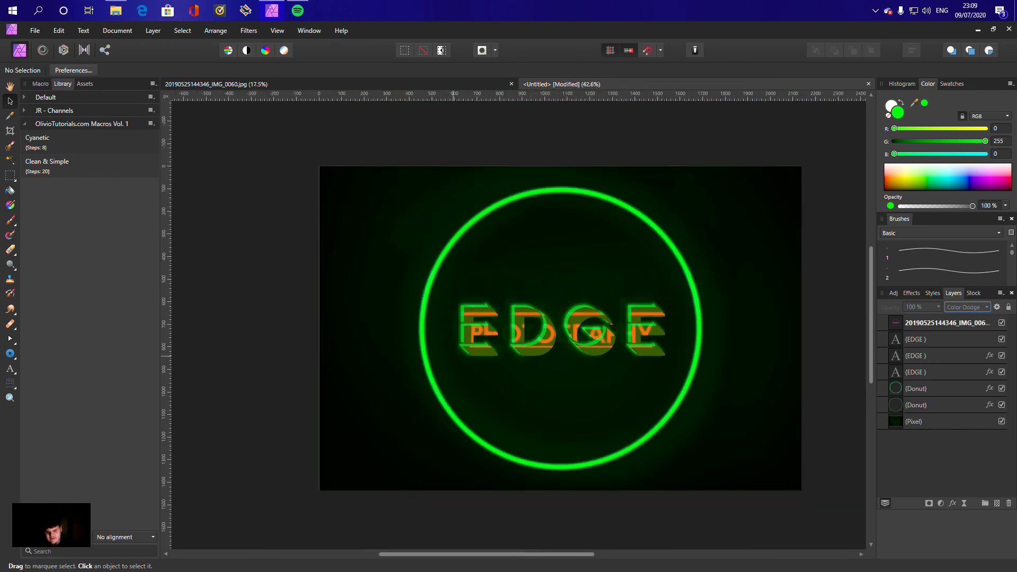
pyautogui.scroll(-1, 593, 371)
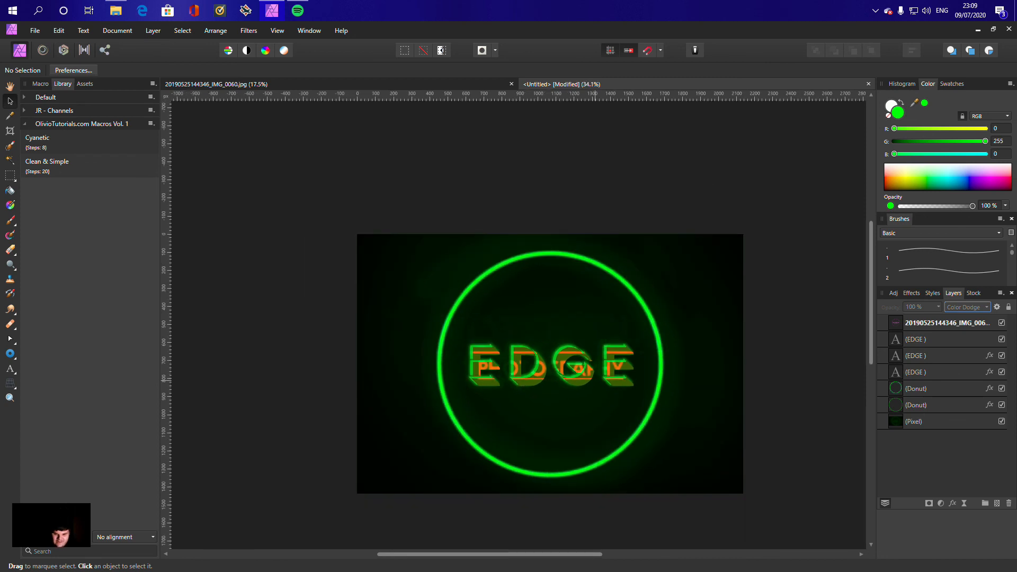
pyautogui.scroll(-1, 603, 380)
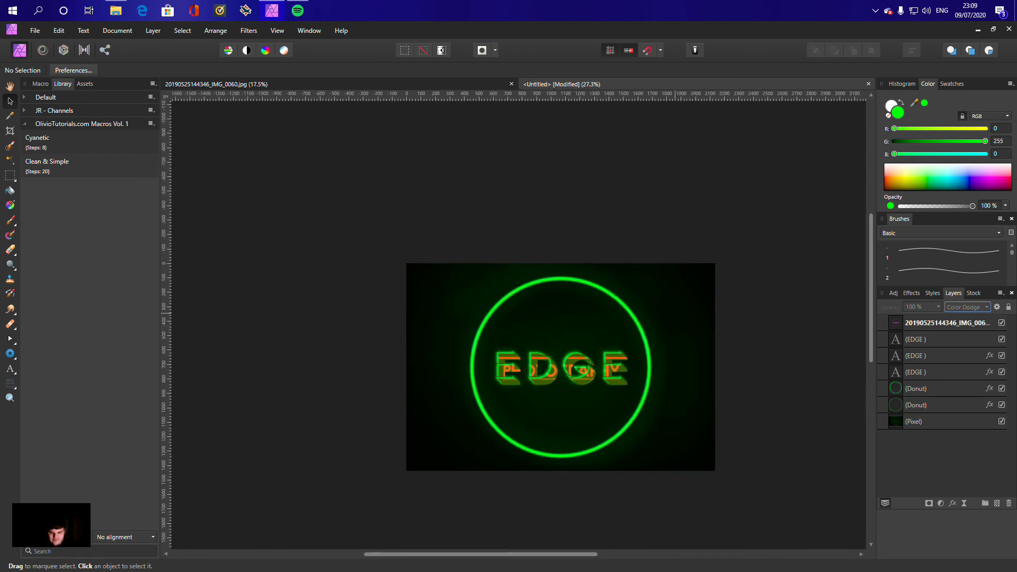
pyautogui.scroll(-1, 623, 320)
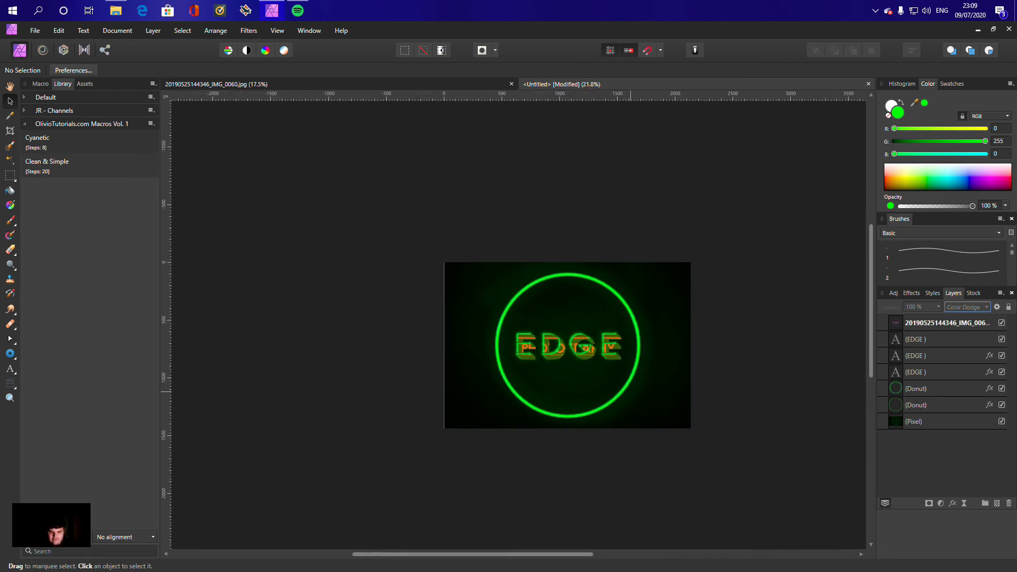
pyautogui.scroll(3, 616, 387)
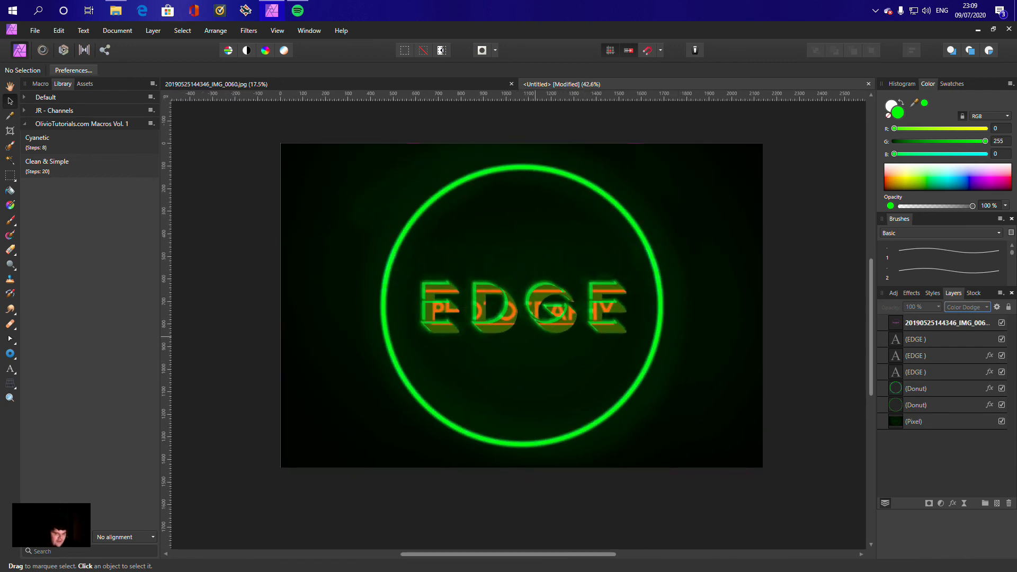